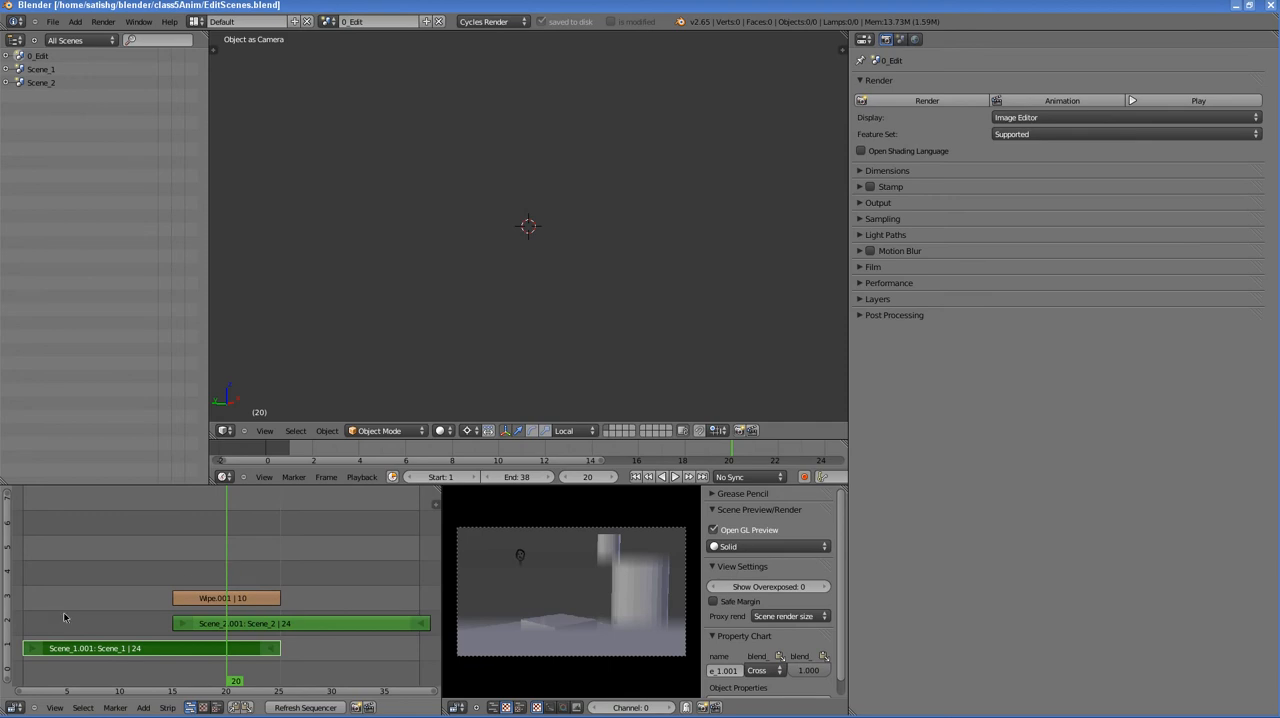
# - Scrub the edit sequence through the wipe transition between the Scene_1 and Scene_2 strips, stopping at frame 17
pyautogui.moveTo(24, 619); pyautogui.dragTo(236, 613)
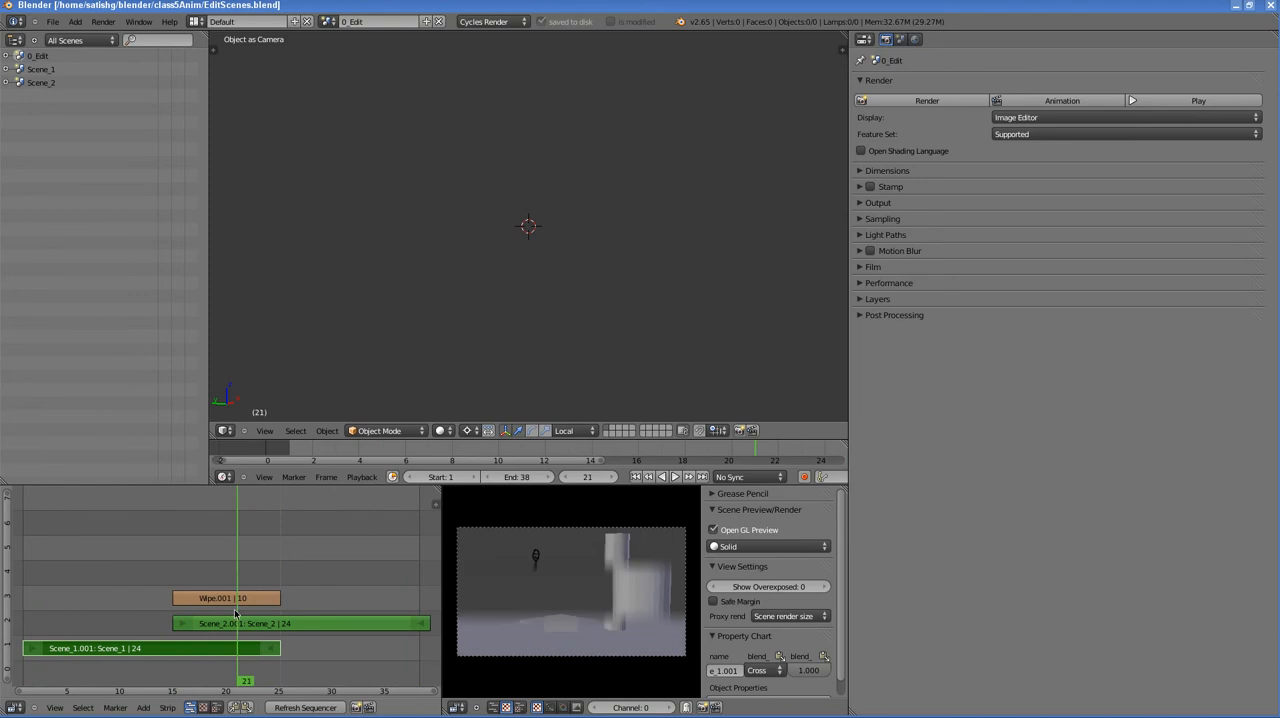
pyautogui.moveTo(236, 613); pyautogui.dragTo(195, 614)
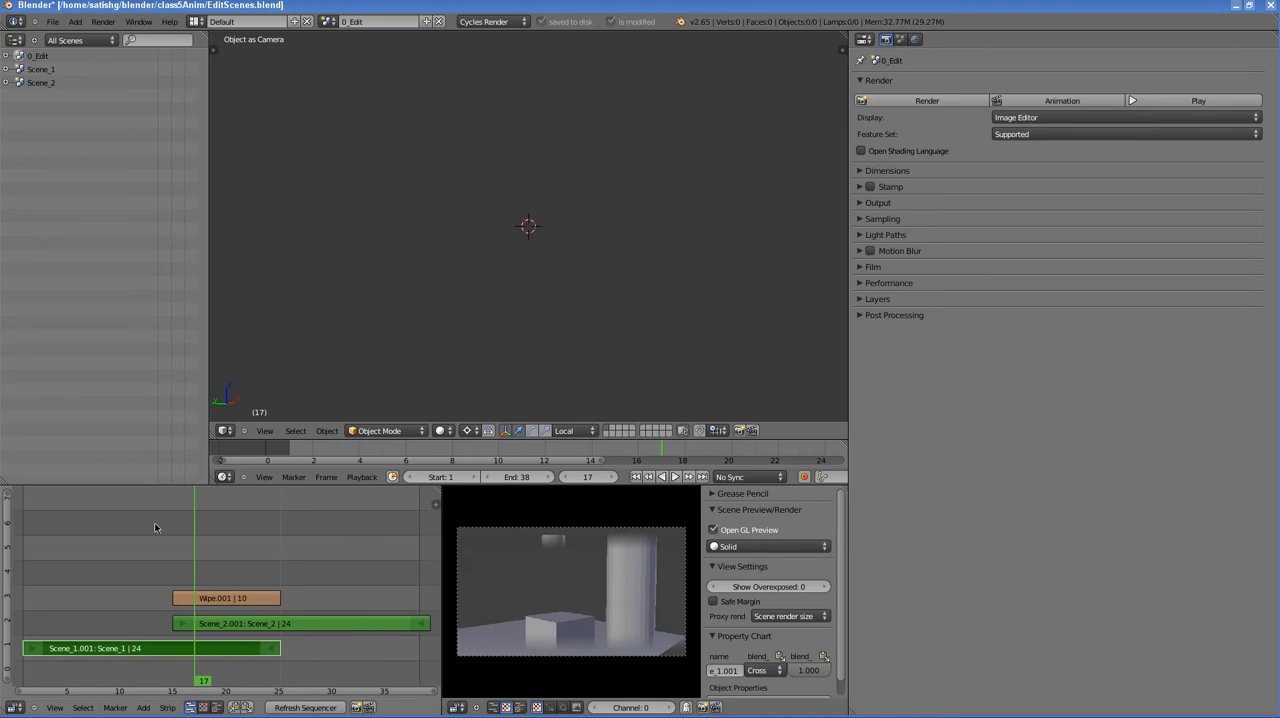
# - Switch to Scene_1, move to frame 4 and select the scene's camera
pyautogui.click(39, 71)
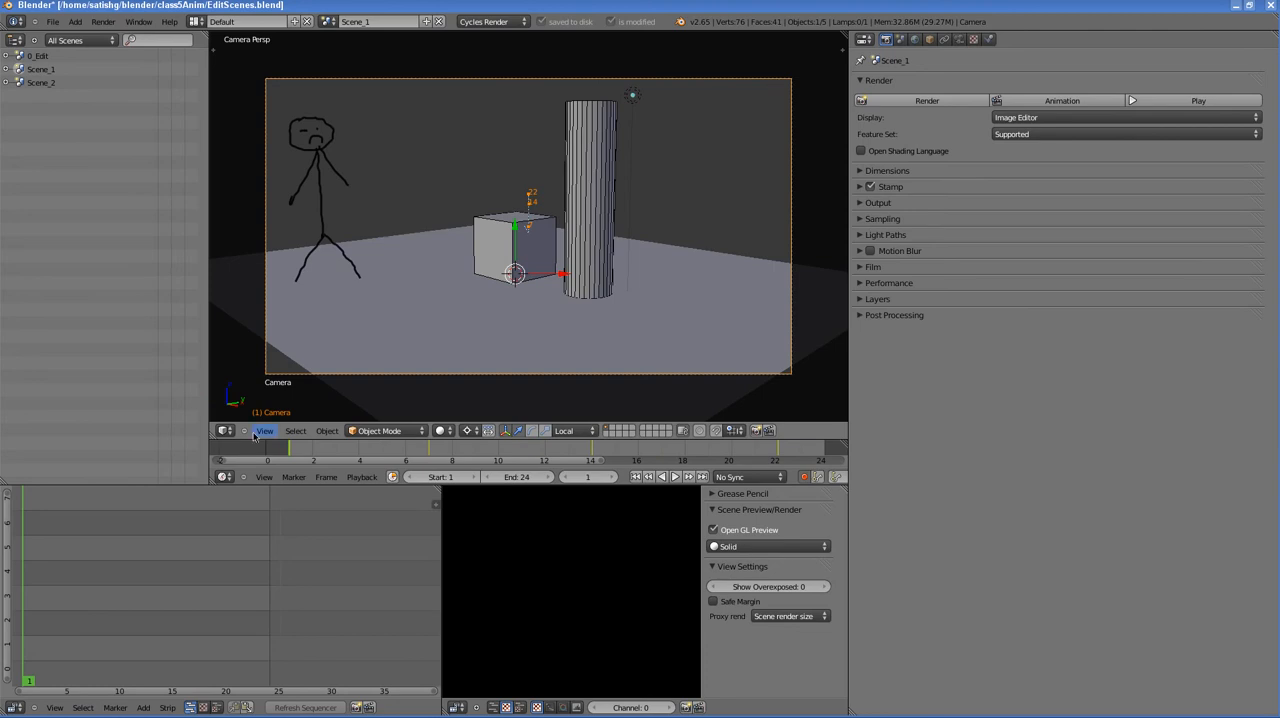
pyautogui.moveTo(290, 452); pyautogui.dragTo(367, 452)
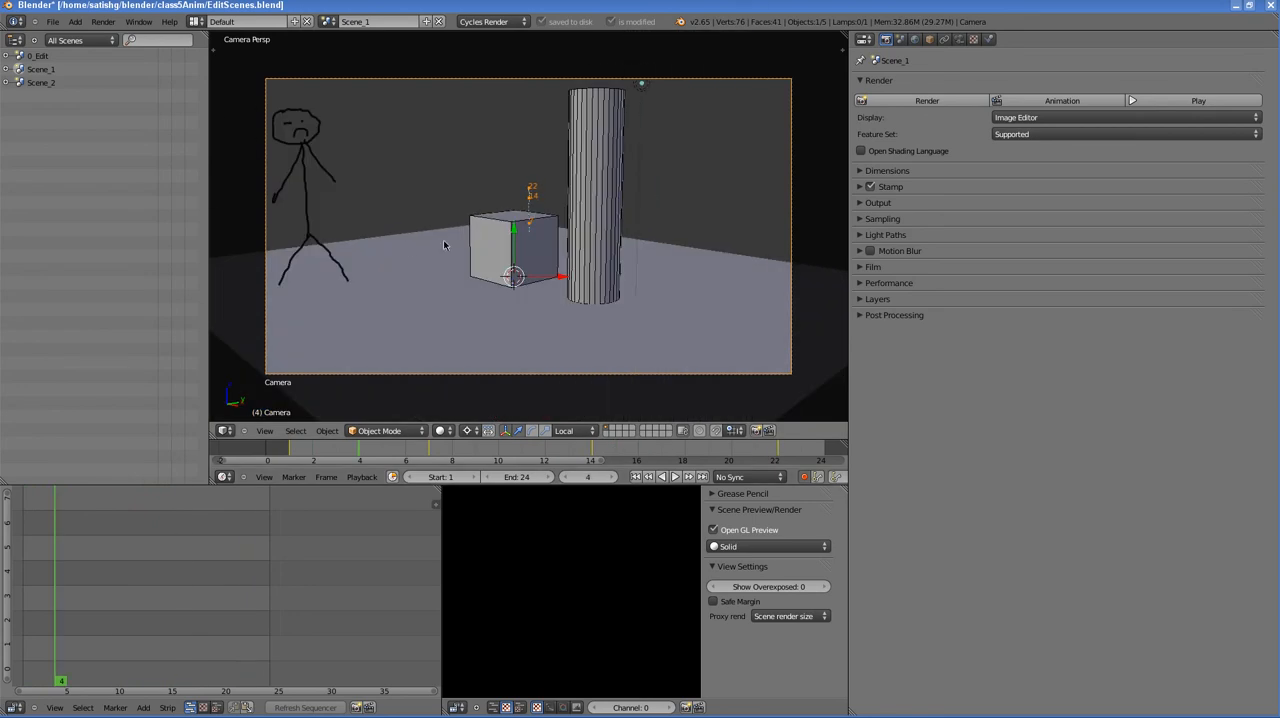
pyautogui.rightClick(486, 241)
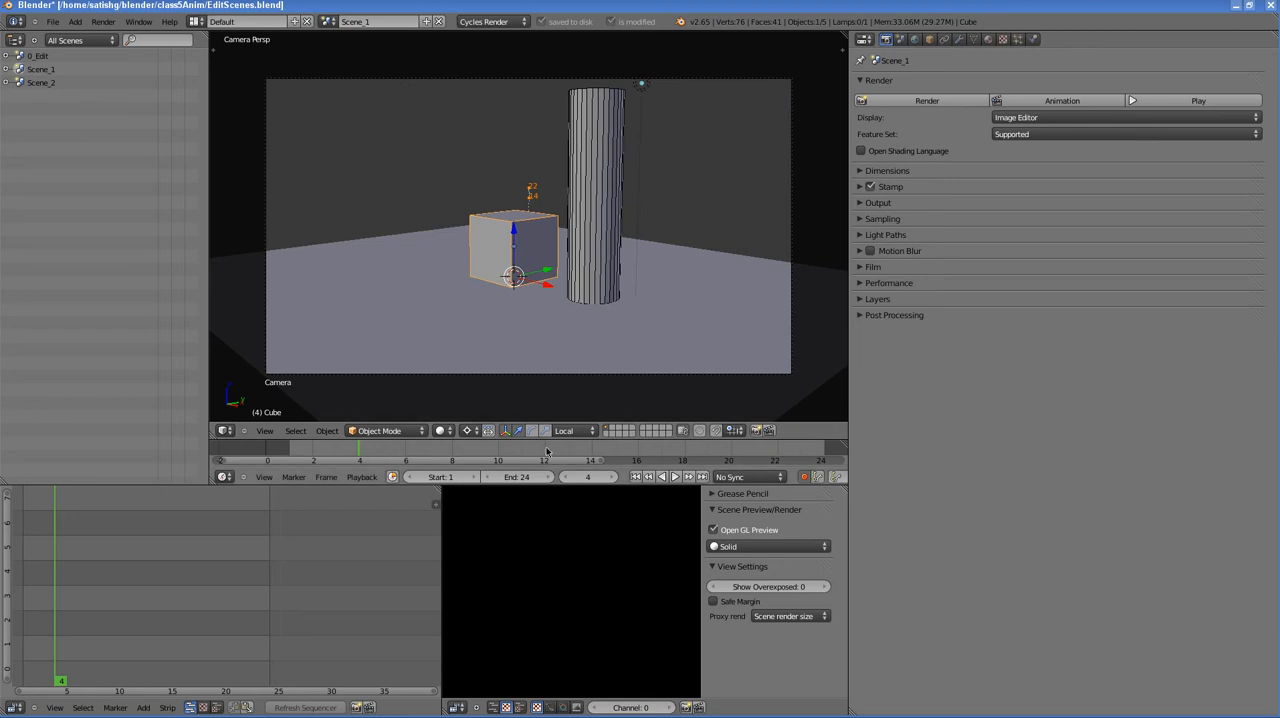
pyautogui.rightClick(498, 80)
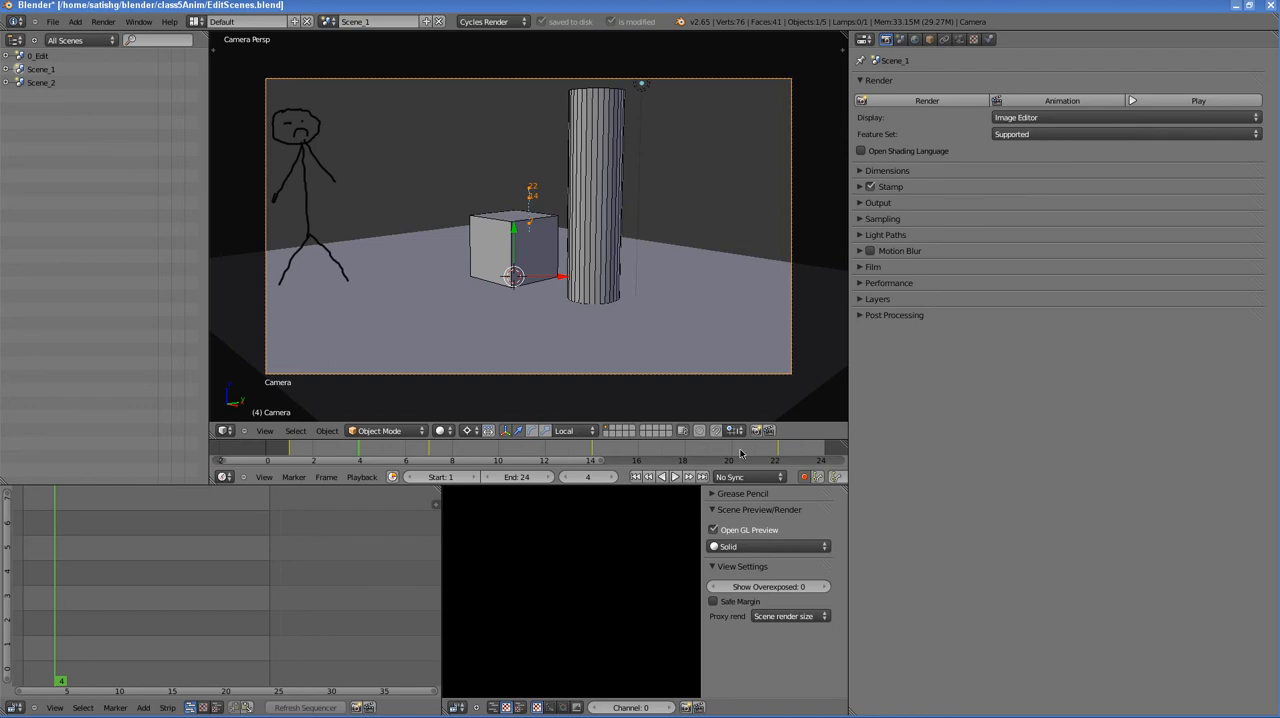
# - Leave the camera view and examine the camera's motion path from outside, scrubbing the timeline to frame 6
pyautogui.click(266, 431)
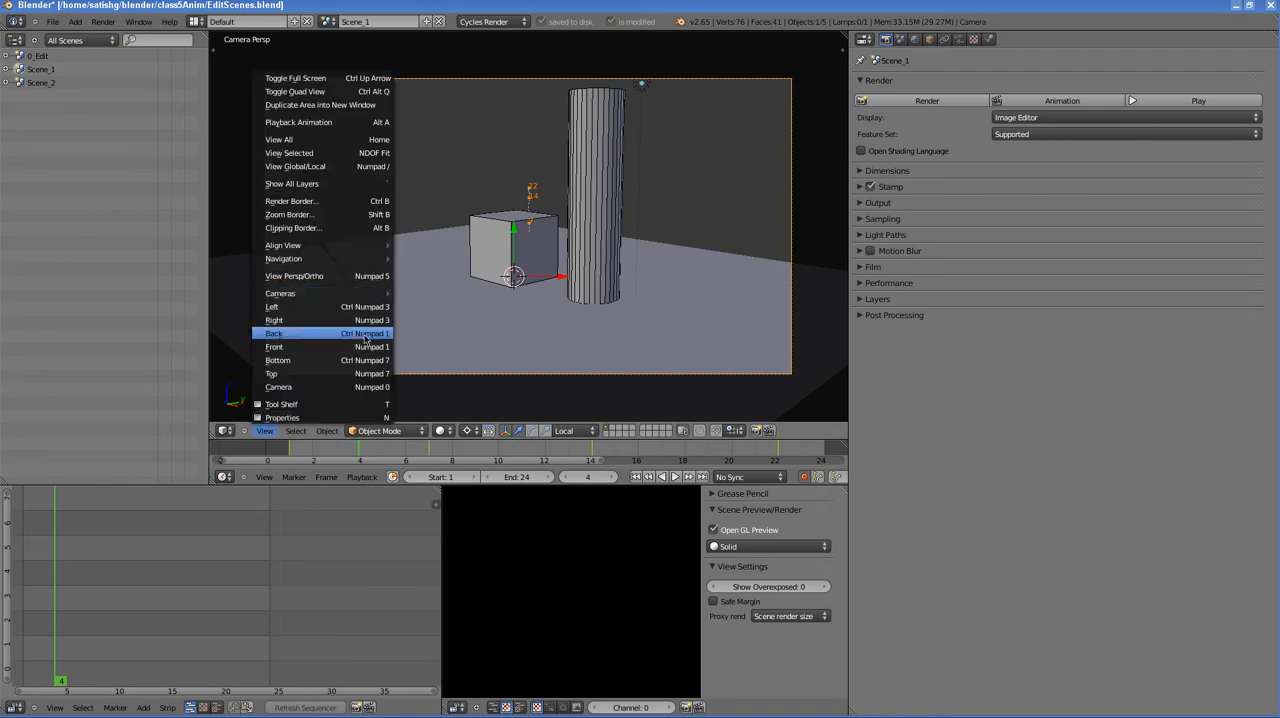
pyautogui.click(307, 389)
pyautogui.scroll(4, 422, 277)
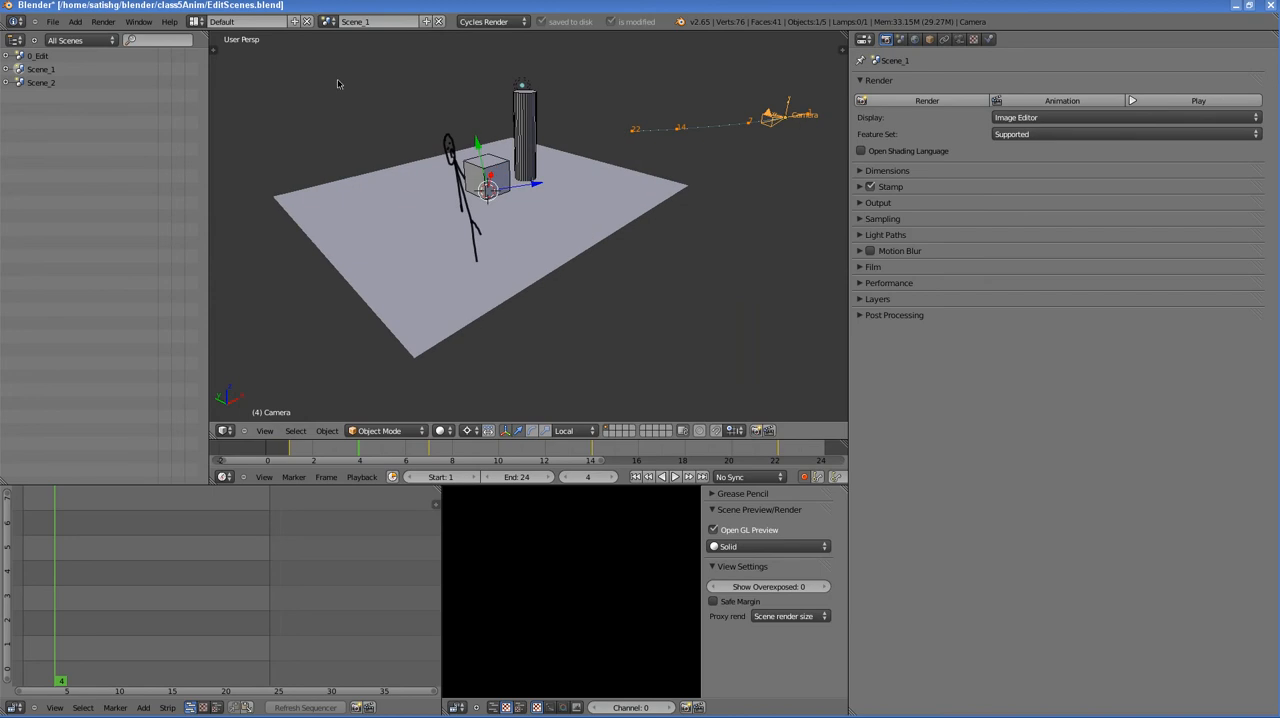
pyautogui.moveTo(583, 187); pyautogui.dragTo(528, 172, button='middle')
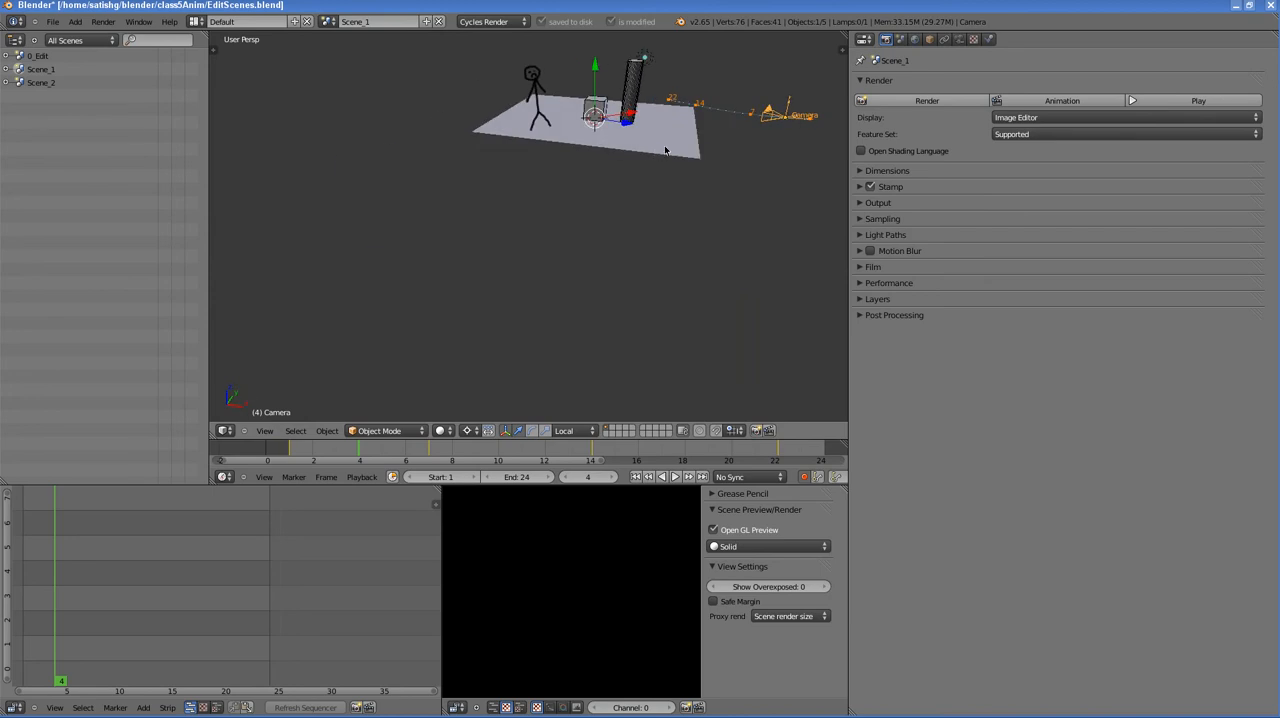
pyautogui.moveTo(666, 149); pyautogui.dragTo(542, 260, button='middle')
pyautogui.scroll(3, 606, 250)
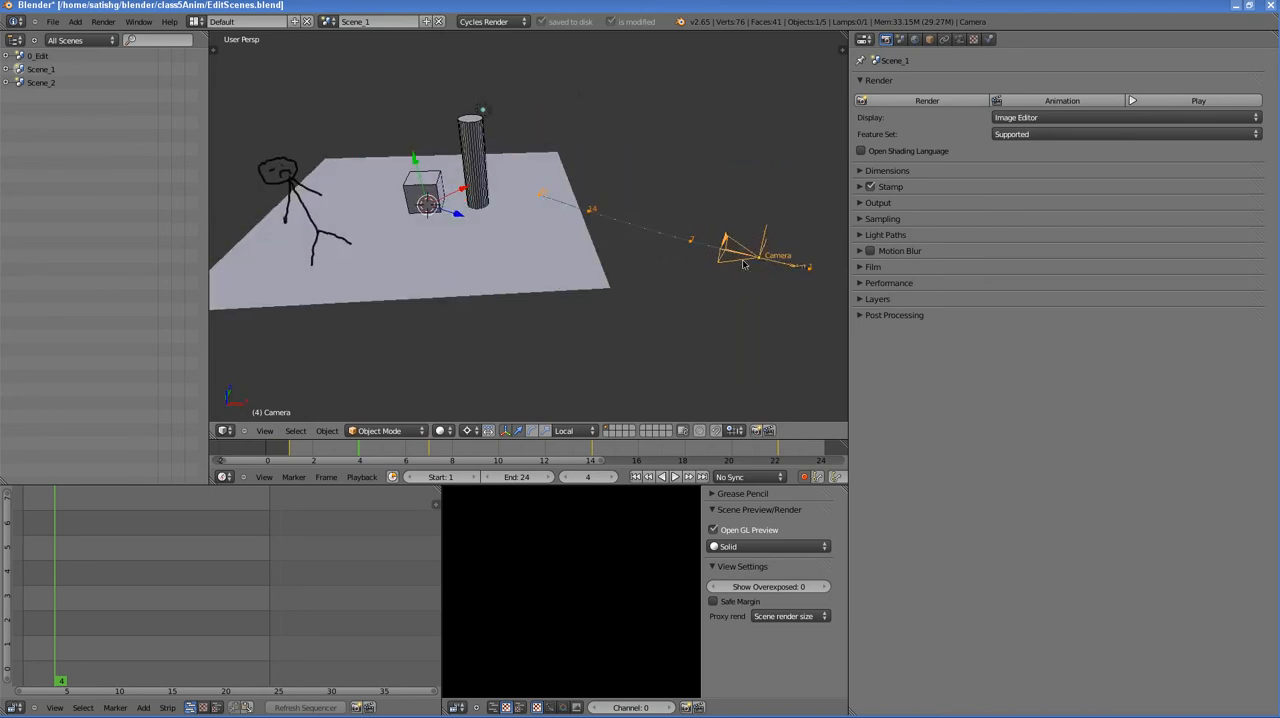
pyautogui.moveTo(333, 465); pyautogui.dragTo(405, 457)
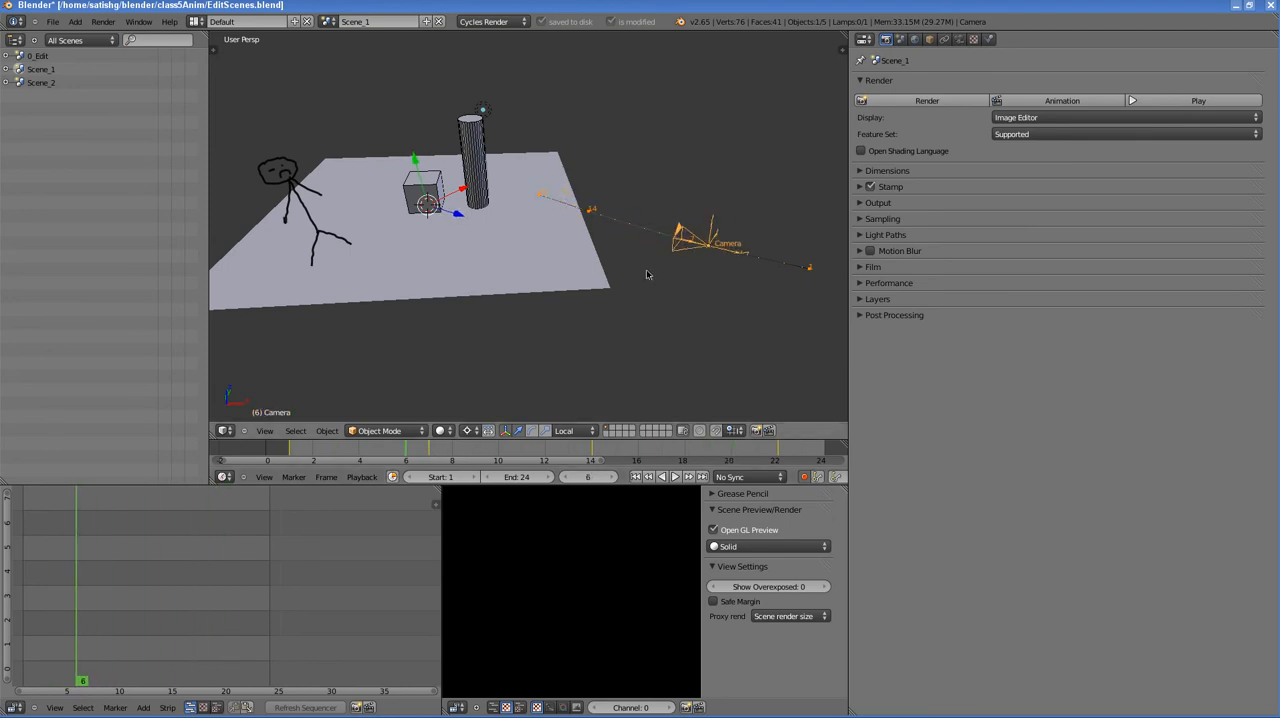
pyautogui.moveTo(762, 264); pyautogui.dragTo(767, 239, button='middle')
pyautogui.scroll(1, 756, 251)
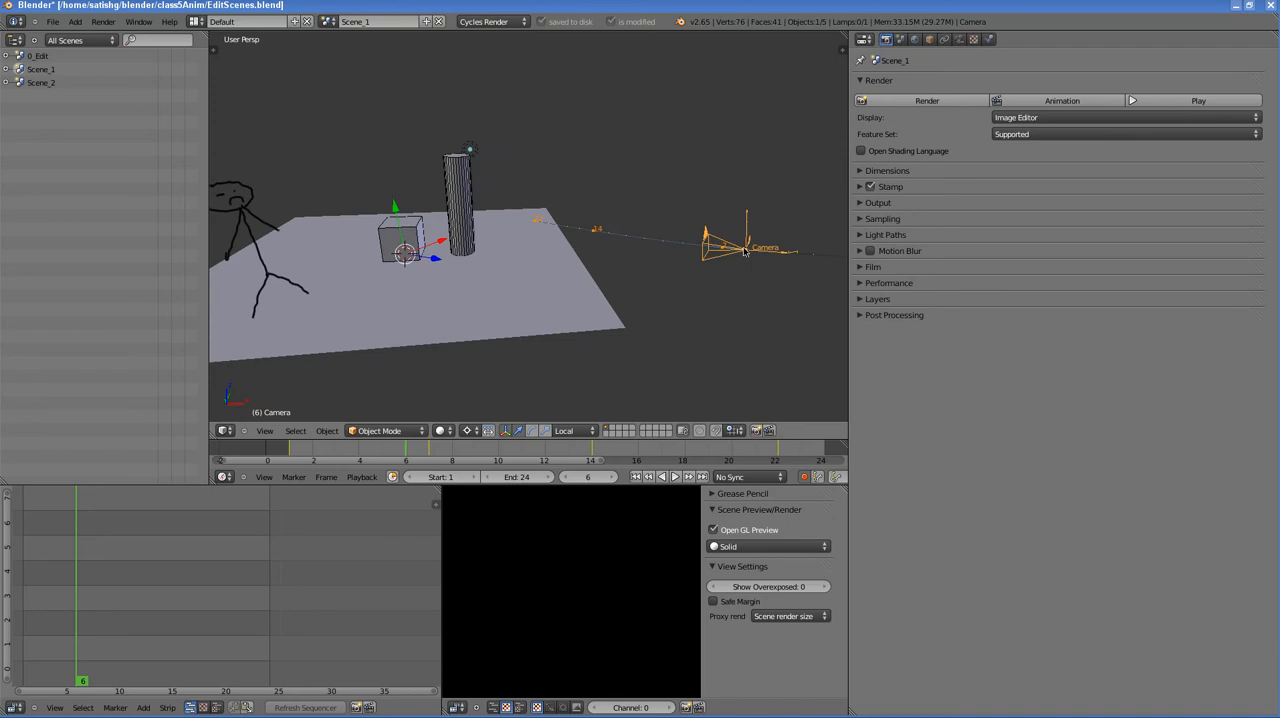
pyautogui.scroll(-1, 756, 251)
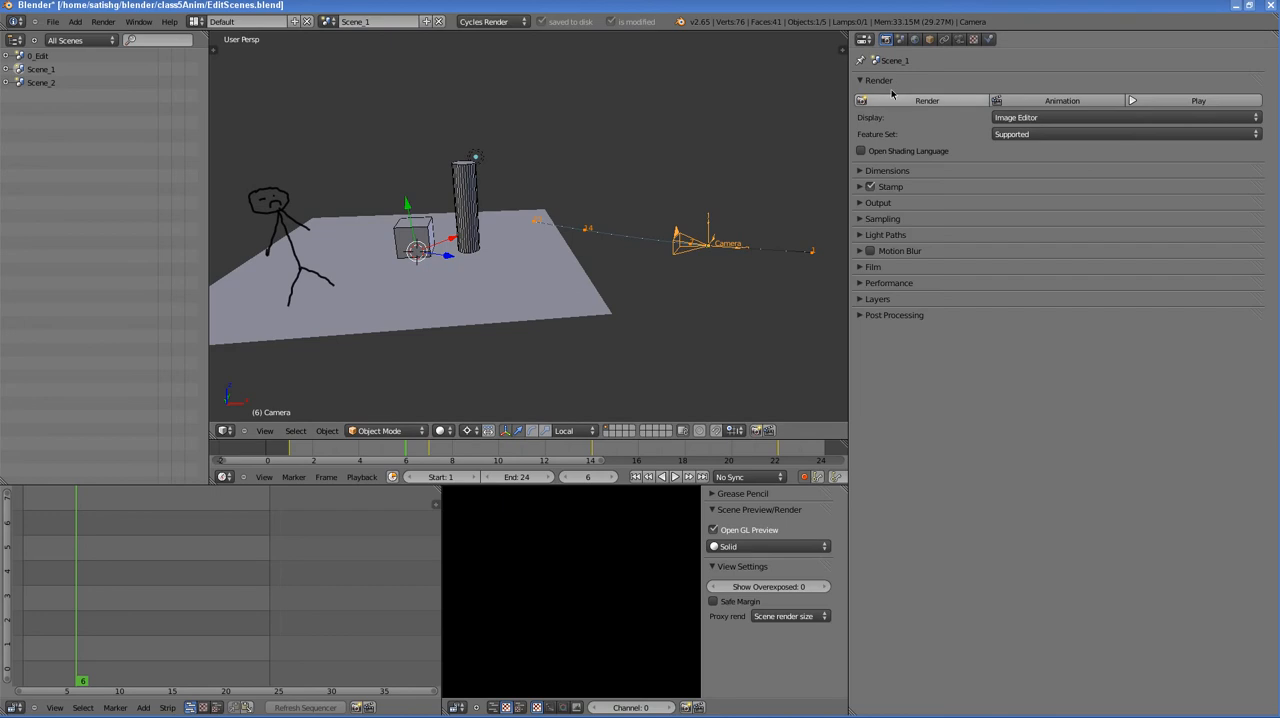
# - Clear the camera's motion path in its object properties and recalculate it for frames 1 to 250
pyautogui.click(930, 40)
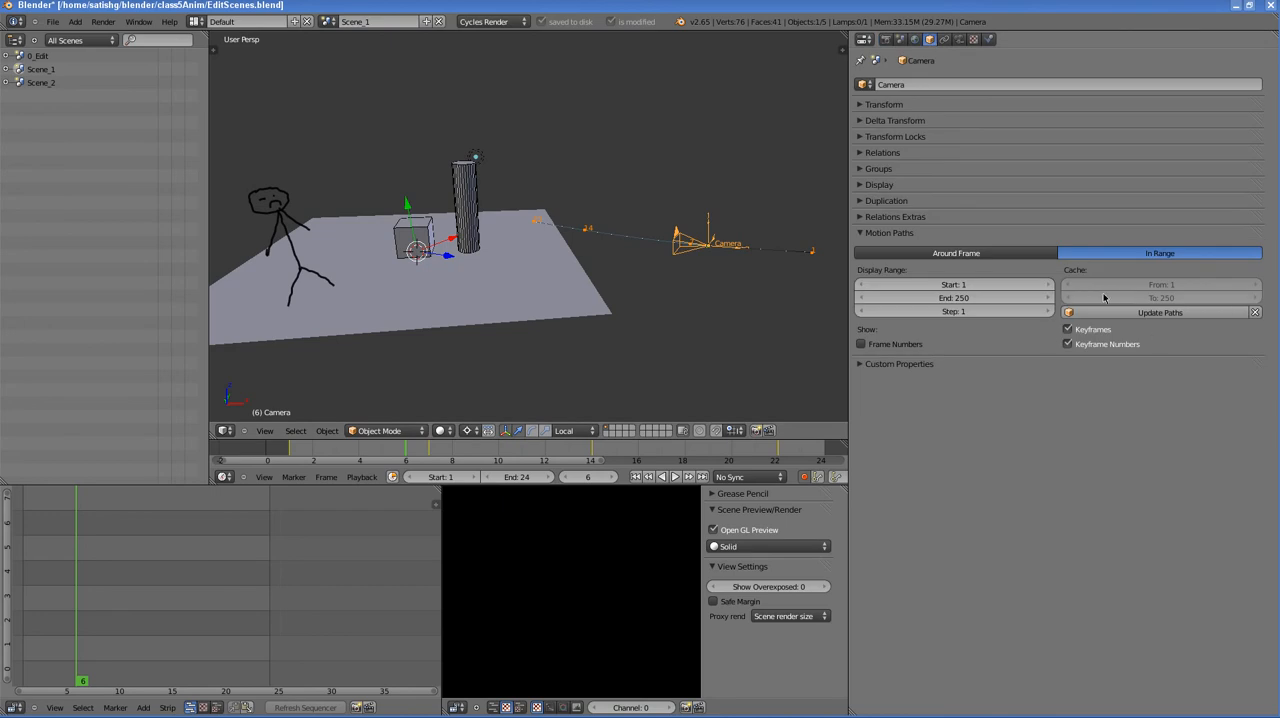
pyautogui.click(1256, 313)
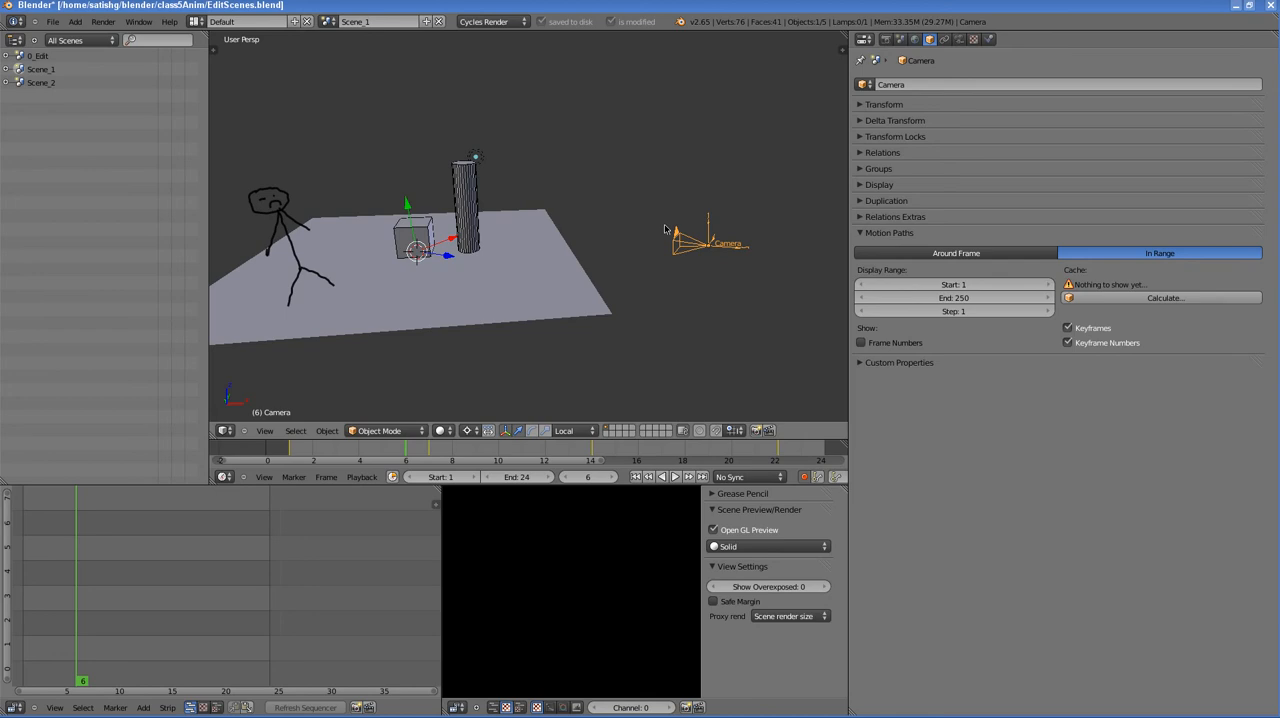
pyautogui.click(1162, 299)
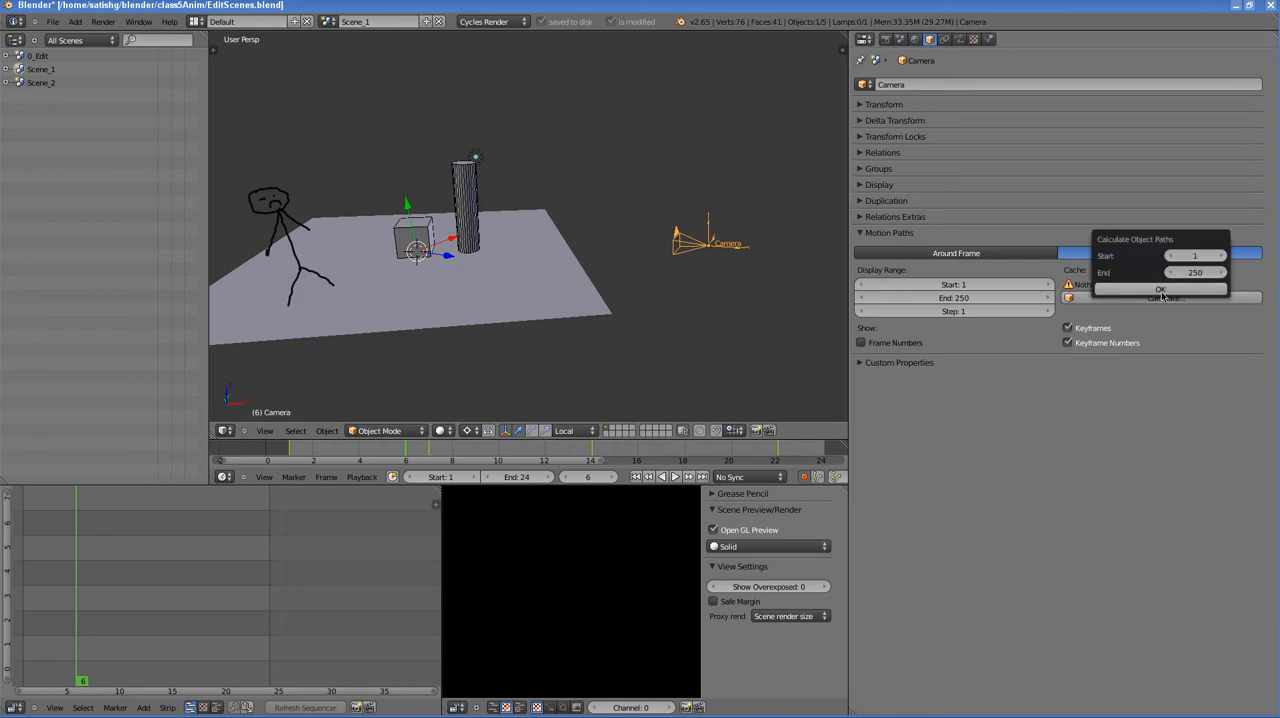
pyautogui.click(1163, 297)
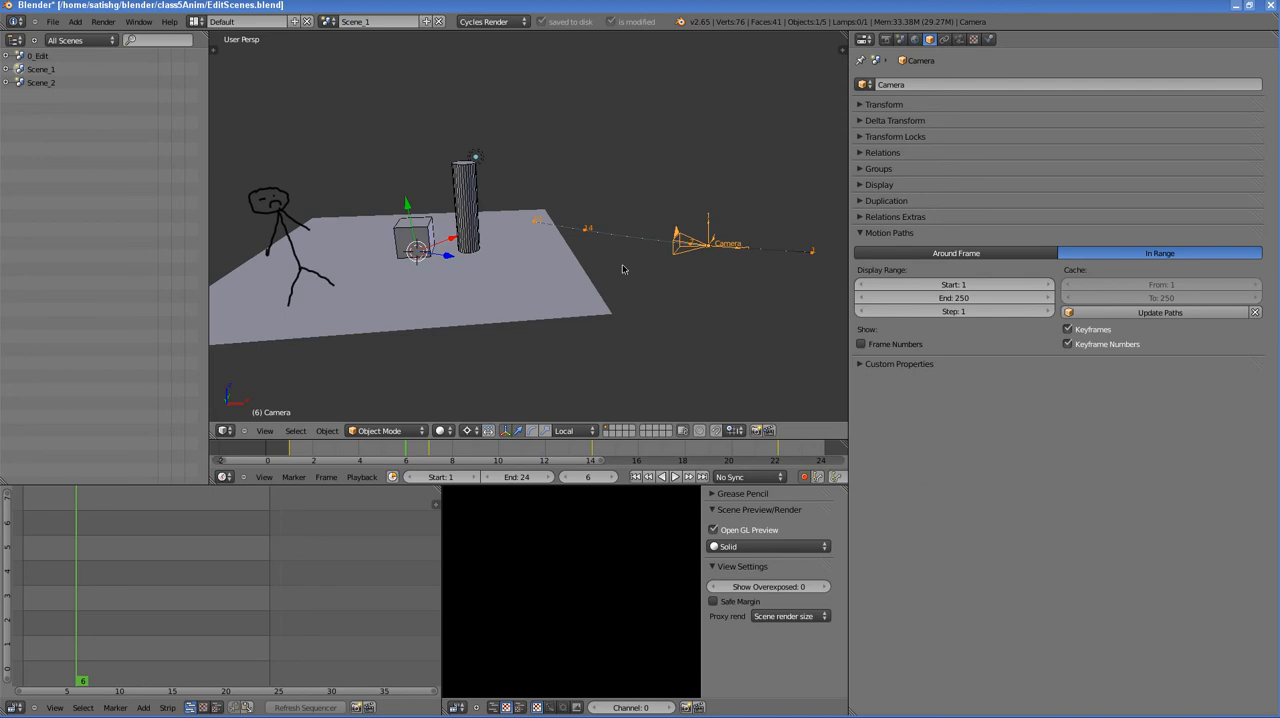
# - Set the camera's motion path display to Around Frame and scrub the timeline to frame 14
pyautogui.moveTo(622, 268); pyautogui.dragTo(659, 263, button='middle')
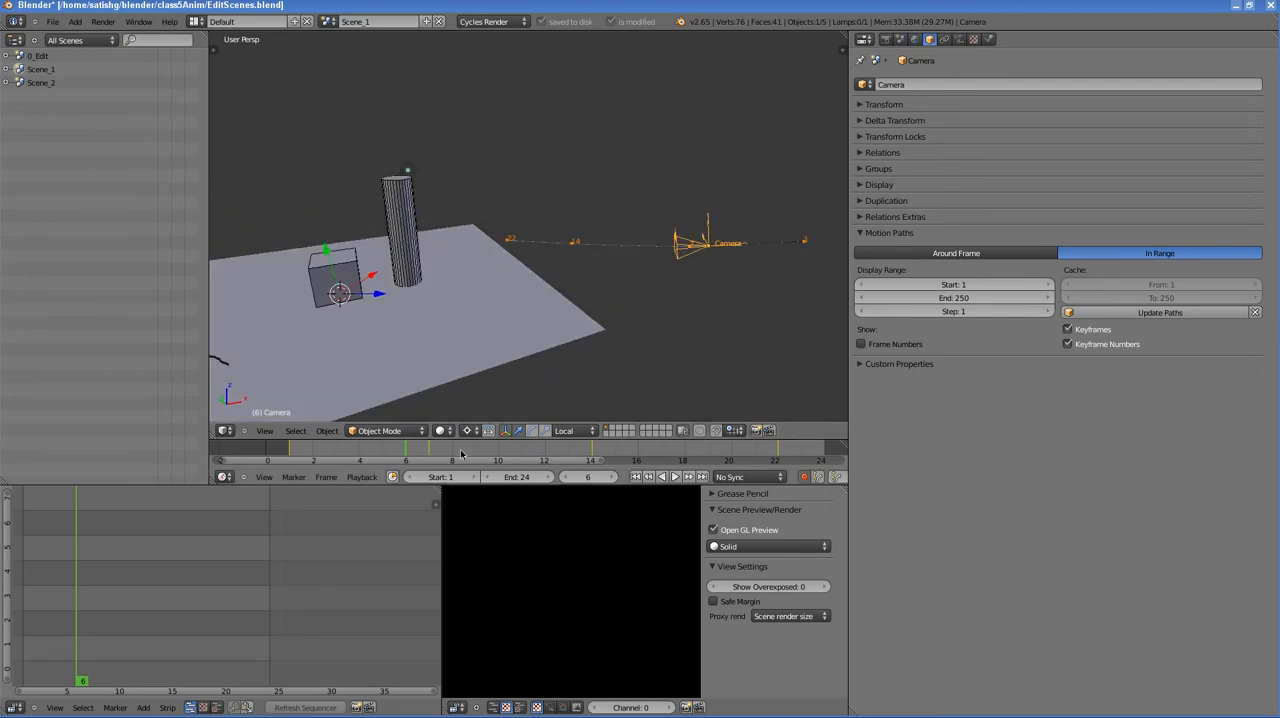
pyautogui.moveTo(466, 450); pyautogui.dragTo(590, 449)
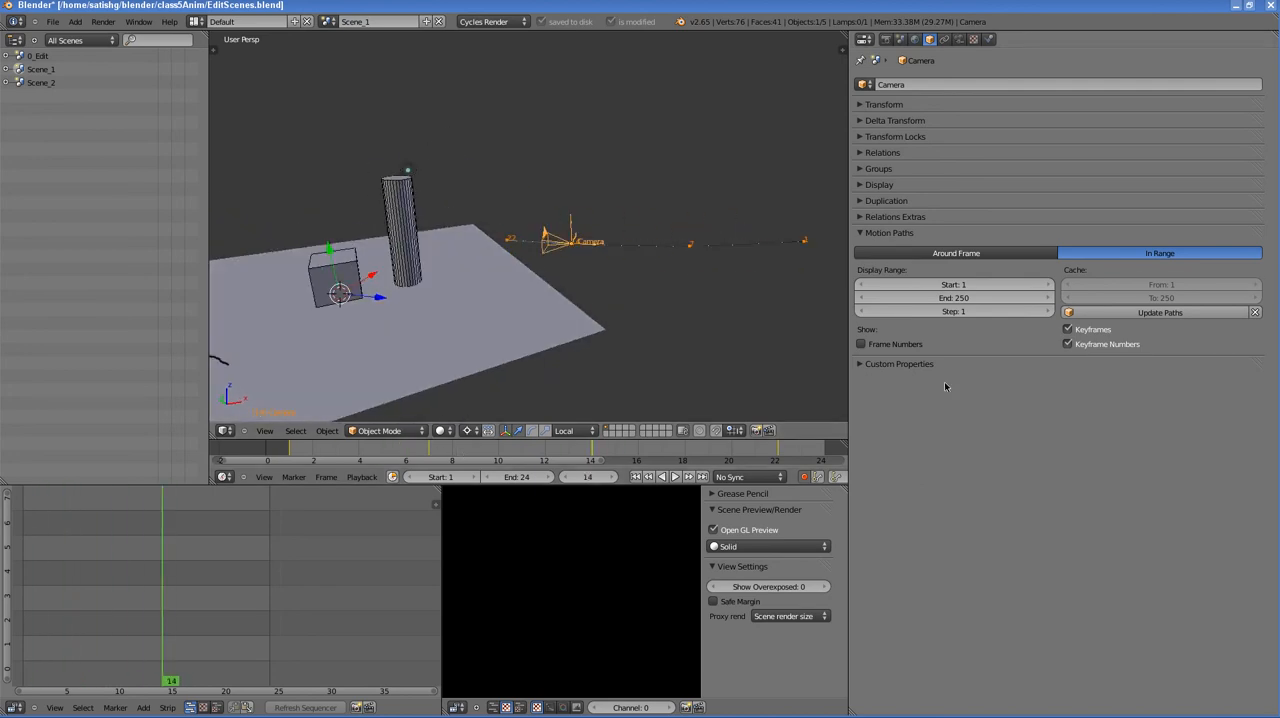
pyautogui.click(960, 254)
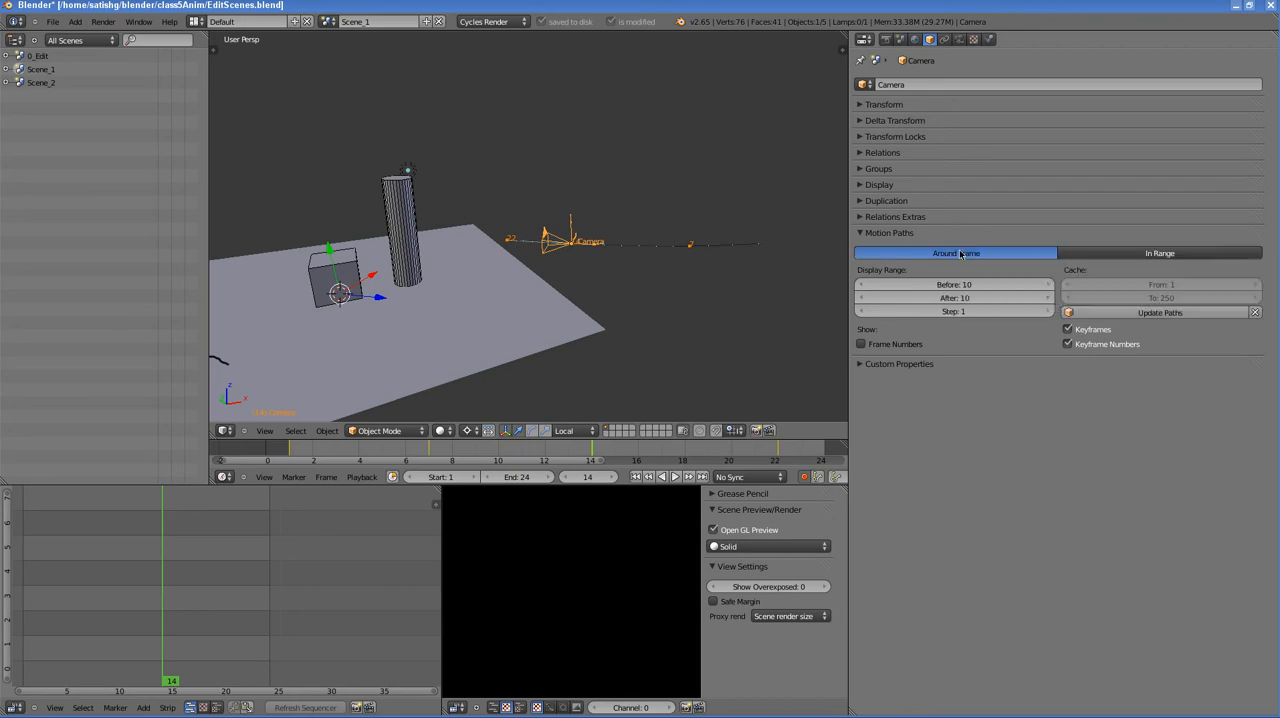
pyautogui.moveTo(481, 455); pyautogui.dragTo(595, 458)
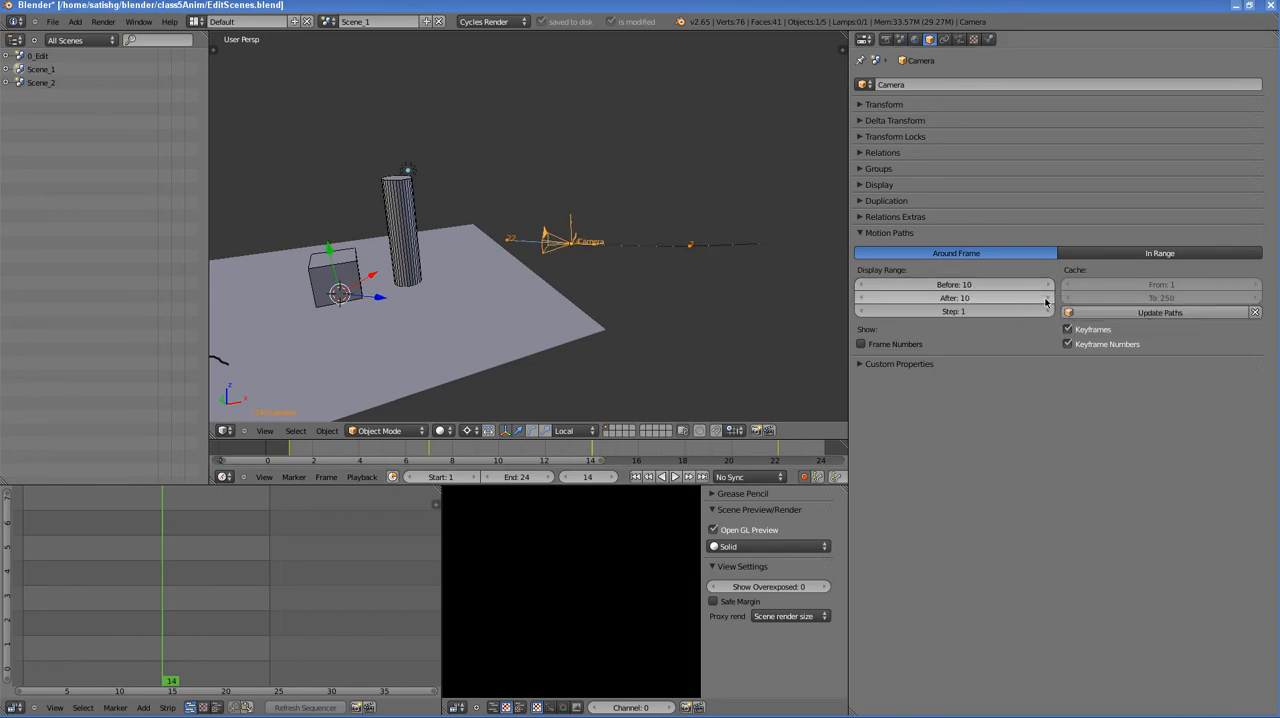
# - Limit the motion path display to 7 frames before and 7 after the current frame, and scrub back to frame 5
pyautogui.moveTo(1046, 302); pyautogui.dragTo(1014, 294)
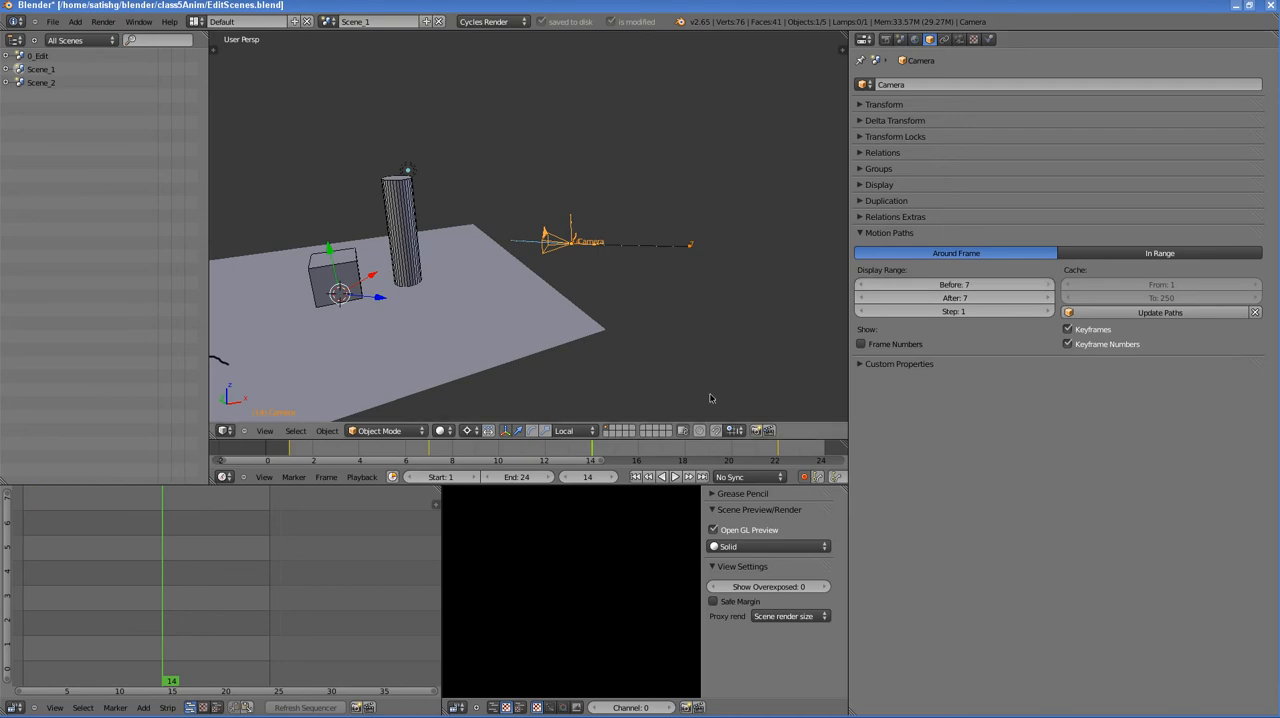
pyautogui.click(520, 454)
pyautogui.moveTo(520, 454); pyautogui.dragTo(382, 454)
# - Set the motion path display to In Range and scrub to frame 15 to inspect the camera's whole path
pyautogui.click(1150, 254)
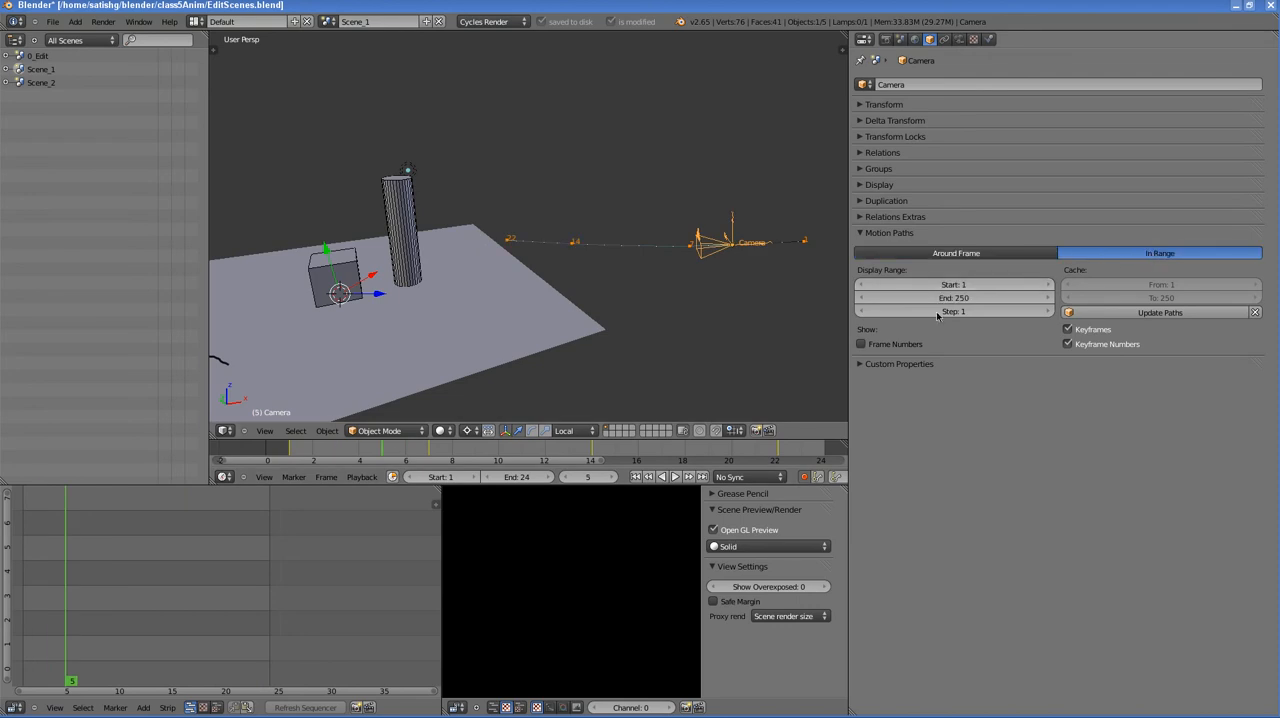
pyautogui.click(448, 455)
pyautogui.moveTo(448, 455); pyautogui.dragTo(612, 455)
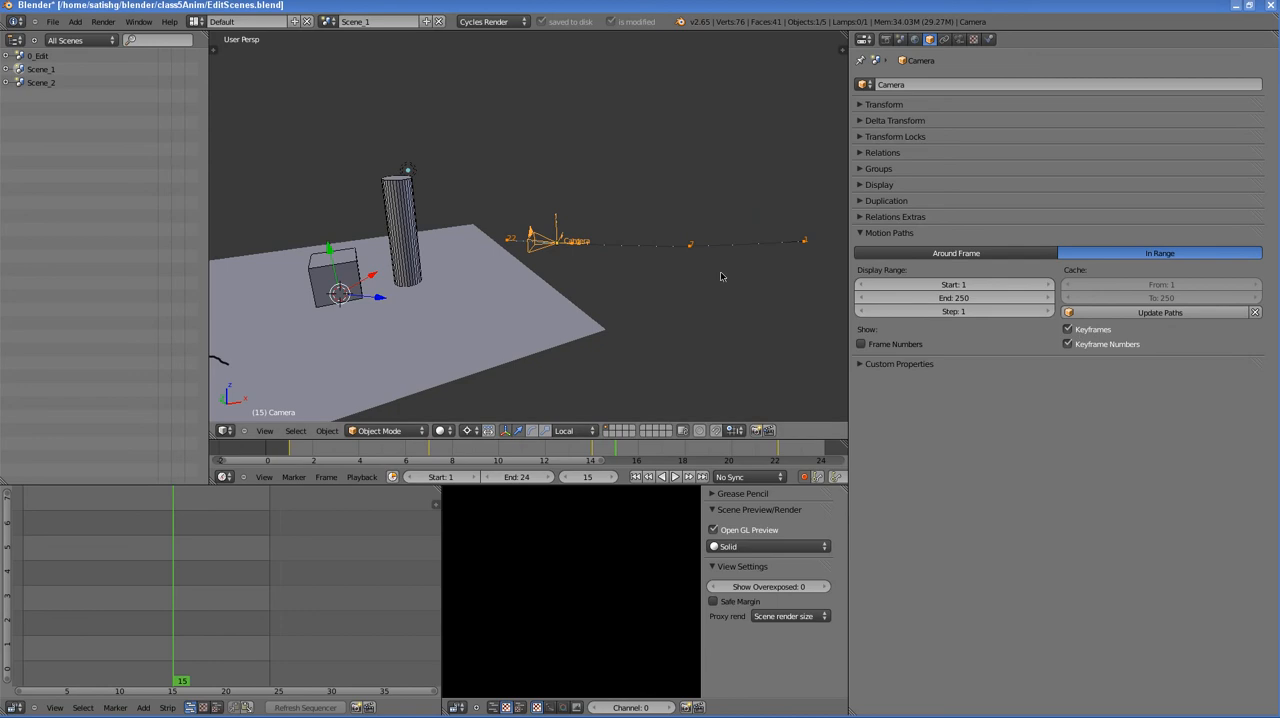
pyautogui.moveTo(702, 258)
pyautogui.mouseDown(button='middle')
pyautogui.moveTo(723, 280)
pyautogui.moveTo(662, 273)
pyautogui.mouseUp(button='middle')
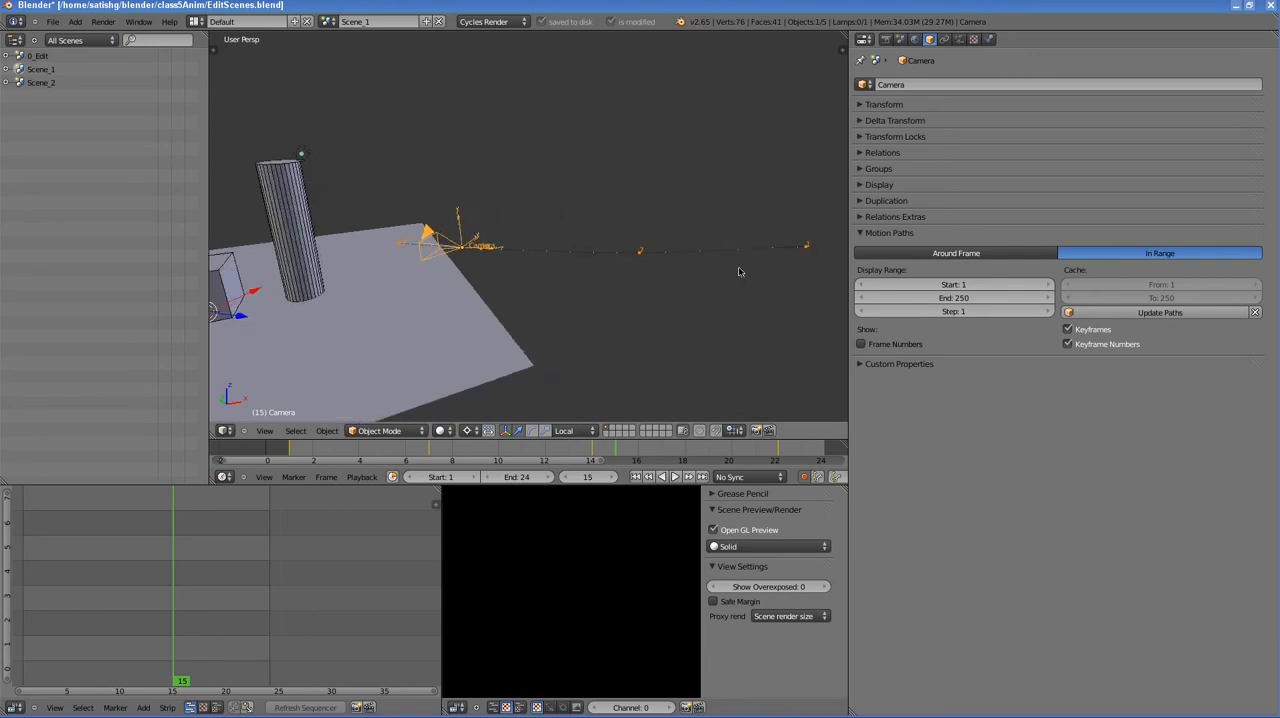
pyautogui.moveTo(740, 271)
pyautogui.mouseDown(button='middle')
pyautogui.moveTo(672, 305)
pyautogui.moveTo(785, 247)
pyautogui.mouseUp(button='middle')
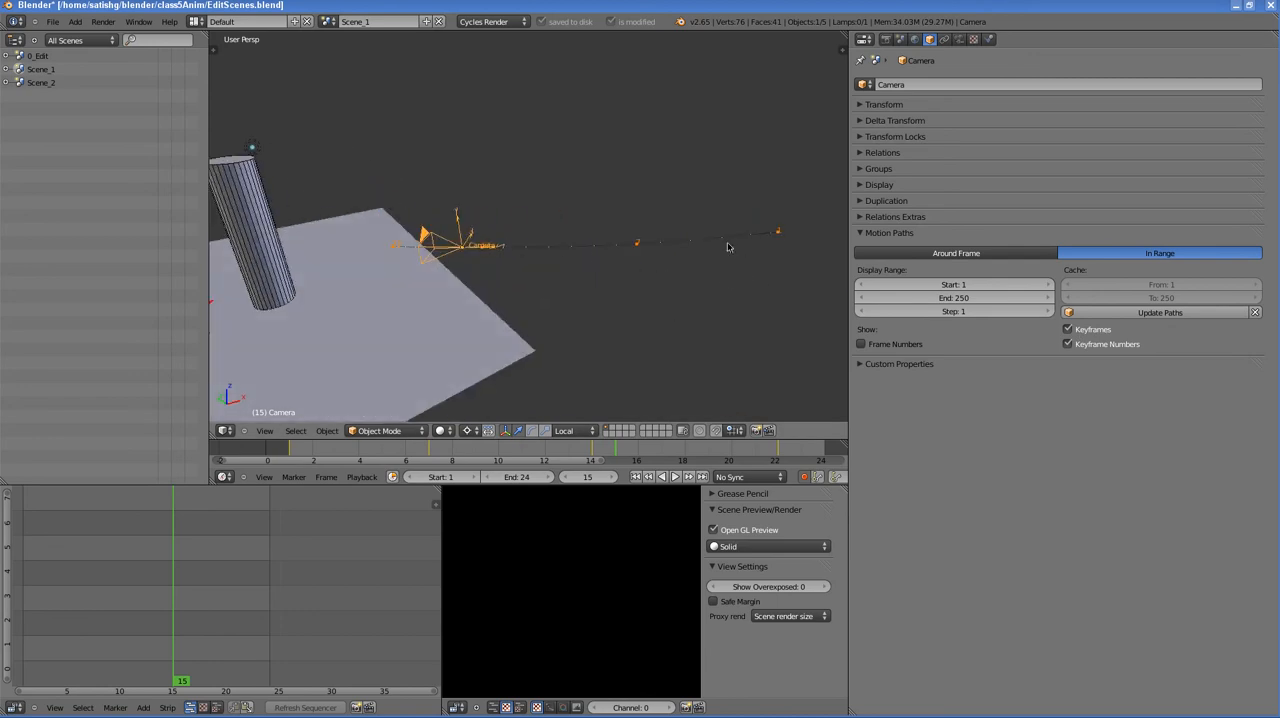
pyautogui.moveTo(585, 256); pyautogui.dragTo(489, 248, button='middle')
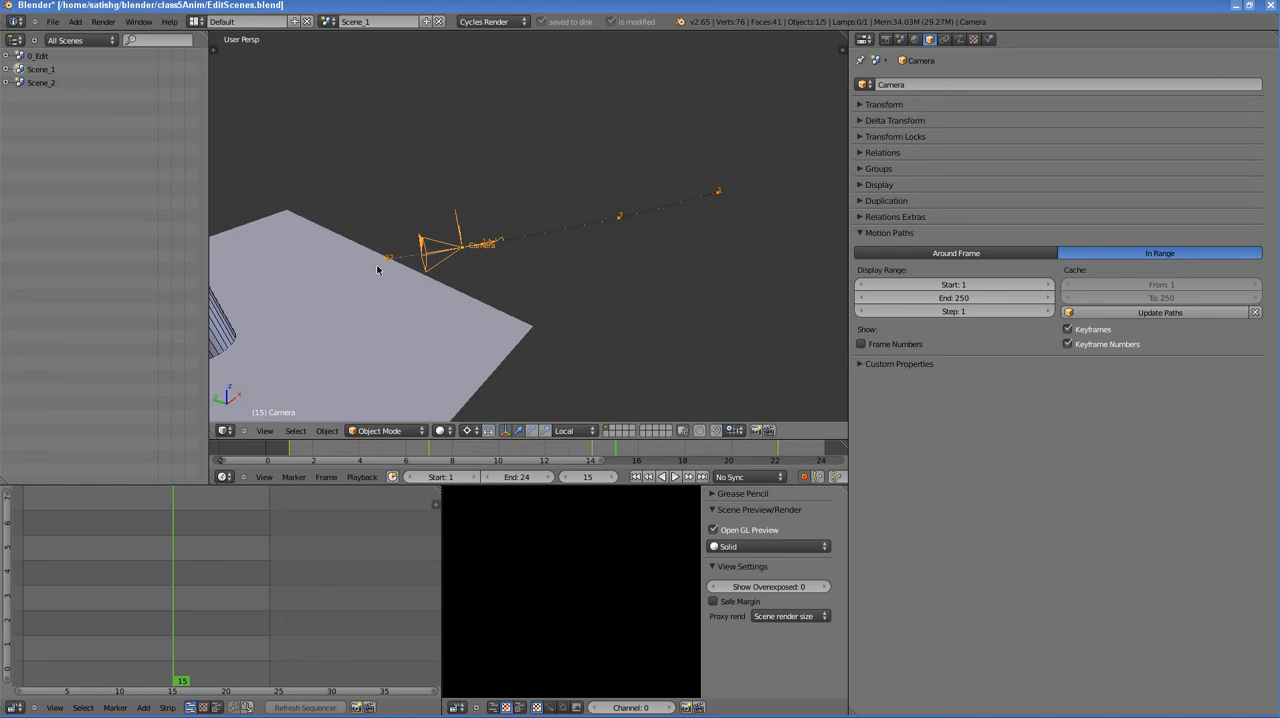
# - Try the camera path without keyframe numbers and with frame numbers, restoring each option after checking it
pyautogui.click(1083, 348)
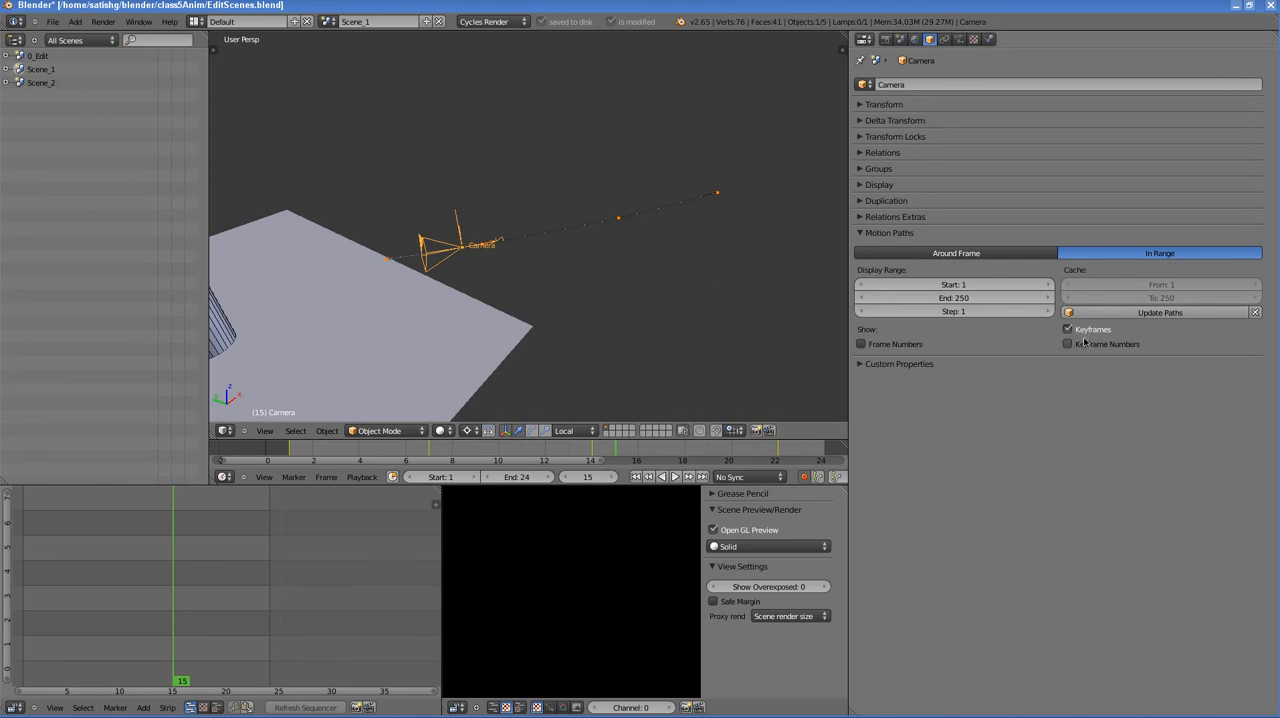
pyautogui.click(1084, 343)
pyautogui.click(888, 344)
pyautogui.moveTo(620, 240)
pyautogui.mouseDown(button='middle')
pyautogui.moveTo(586, 251)
pyautogui.moveTo(506, 214)
pyautogui.moveTo(558, 244)
pyautogui.moveTo(624, 231)
pyautogui.mouseUp(button='middle')
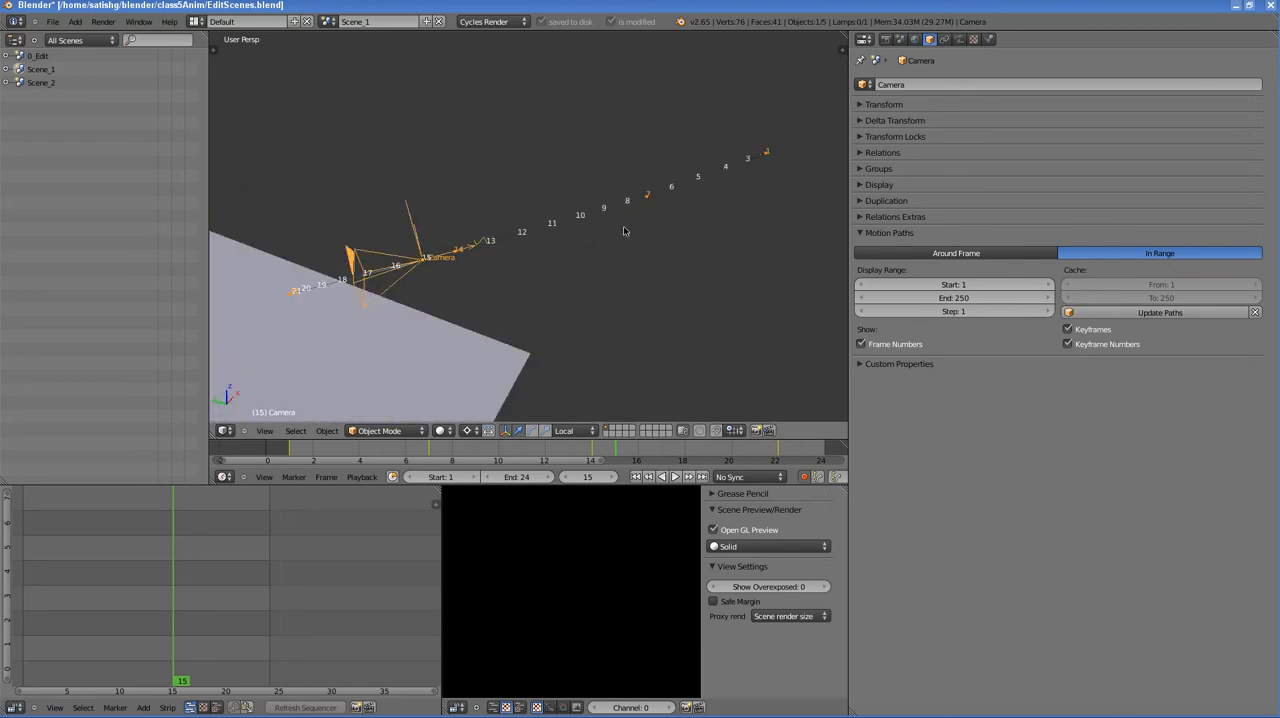
pyautogui.click(888, 344)
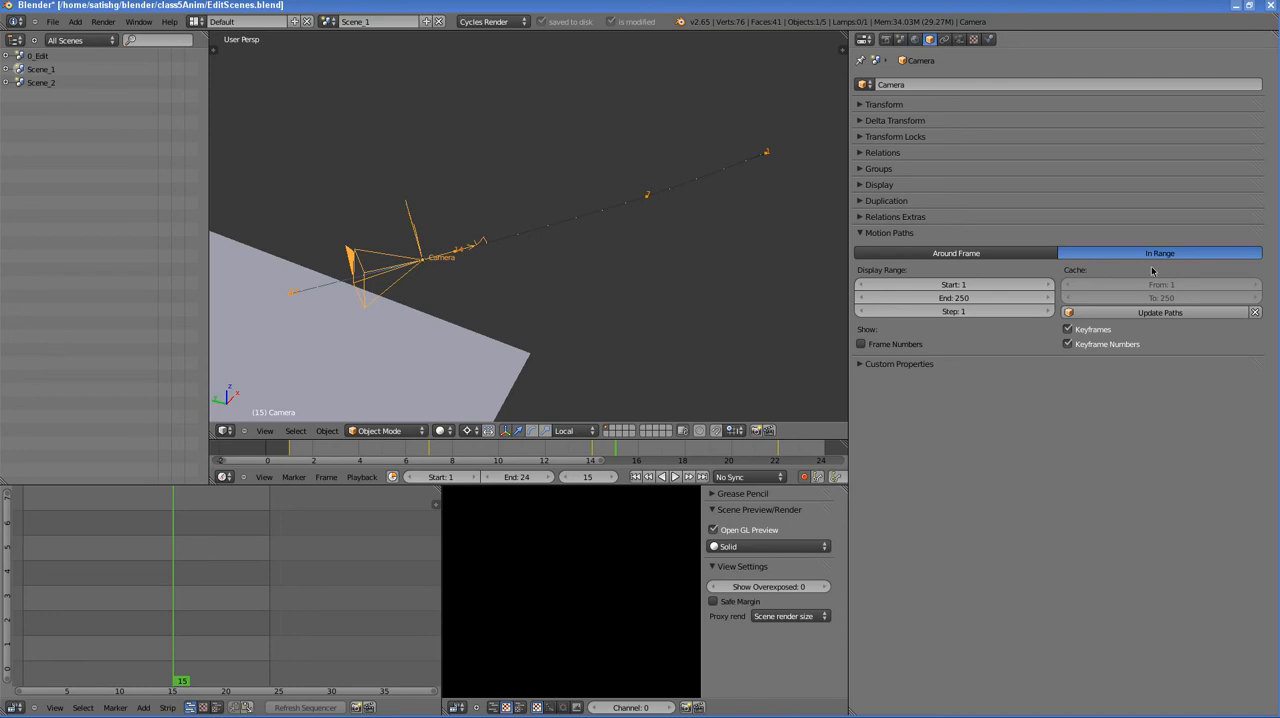
# - Show the 3D view's tool shelf and use it to clear and recalculate the camera's motion path for frames 1 to 250
pyautogui.click(264, 431)
pyautogui.click(290, 408)
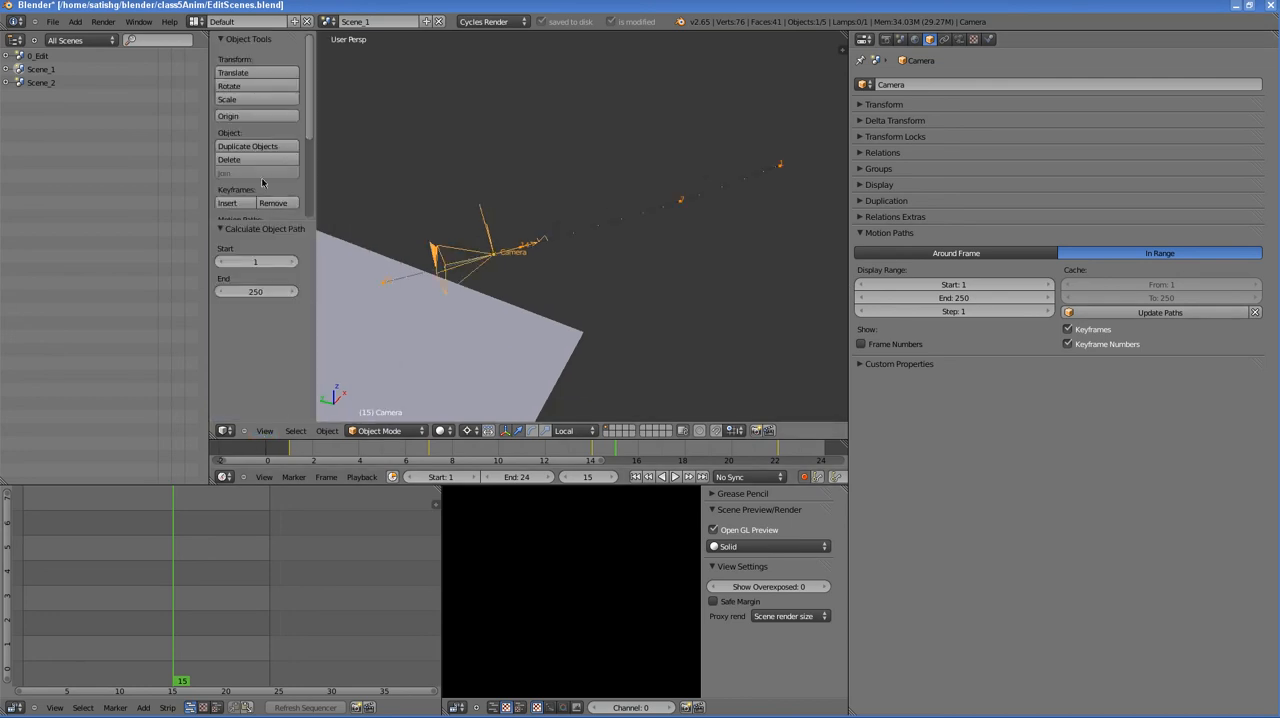
pyautogui.scroll(-4, 262, 175)
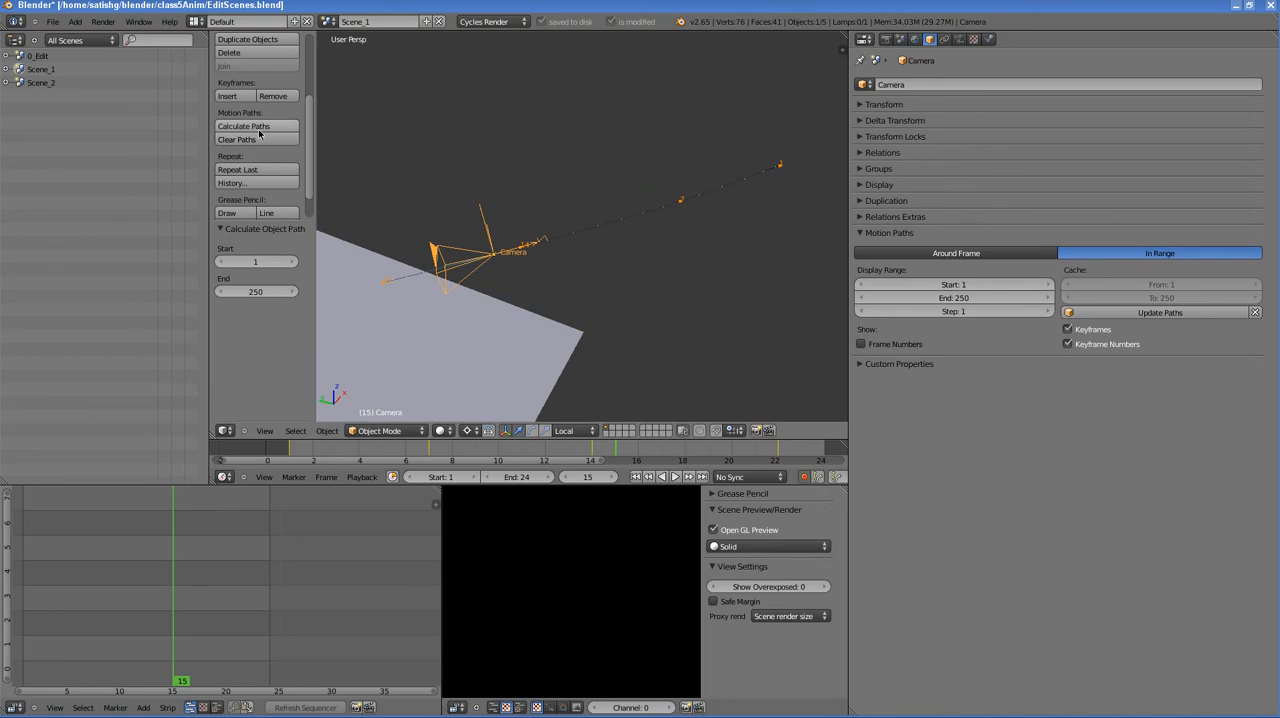
pyautogui.scroll(-1, 259, 131)
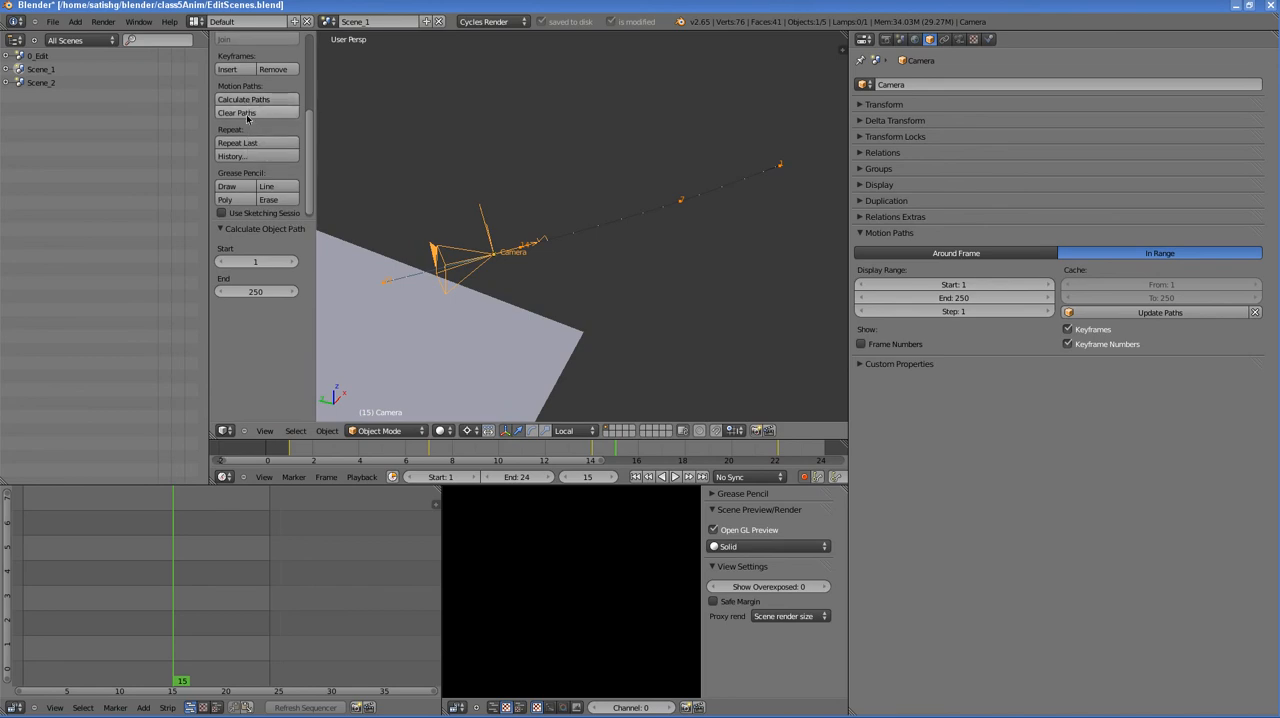
pyautogui.click(247, 115)
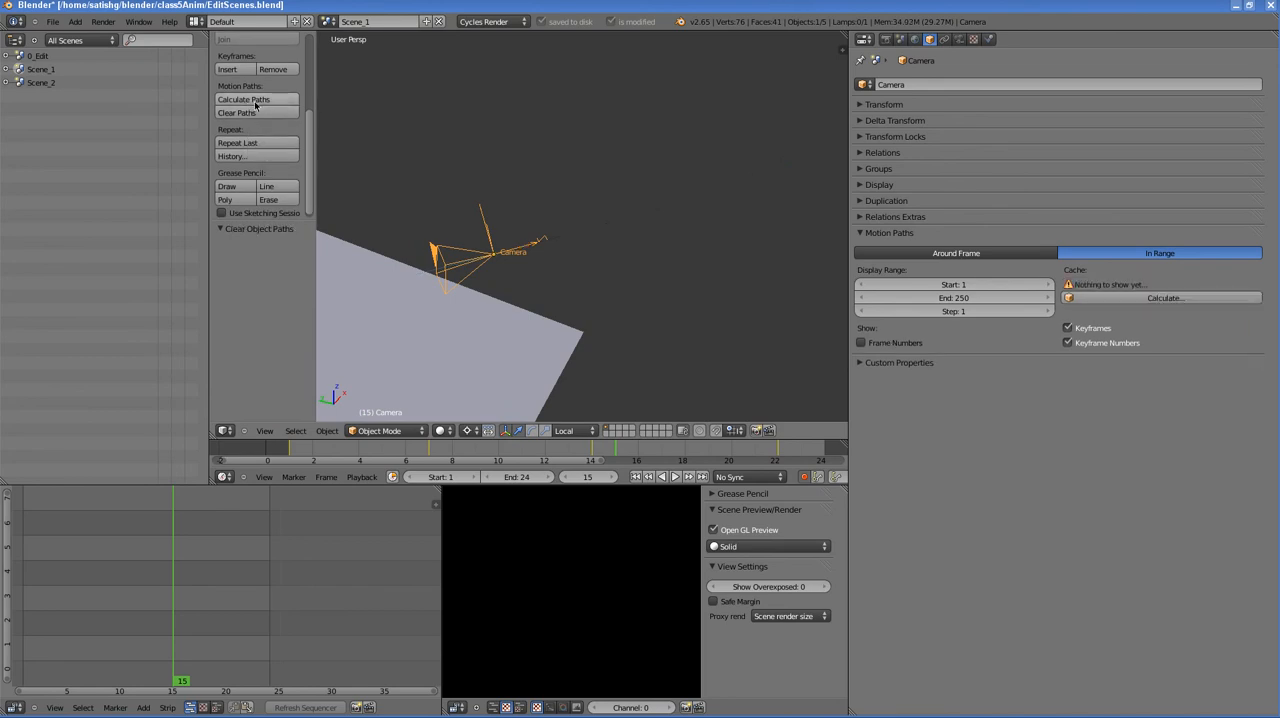
pyautogui.click(256, 104)
pyautogui.click(257, 96)
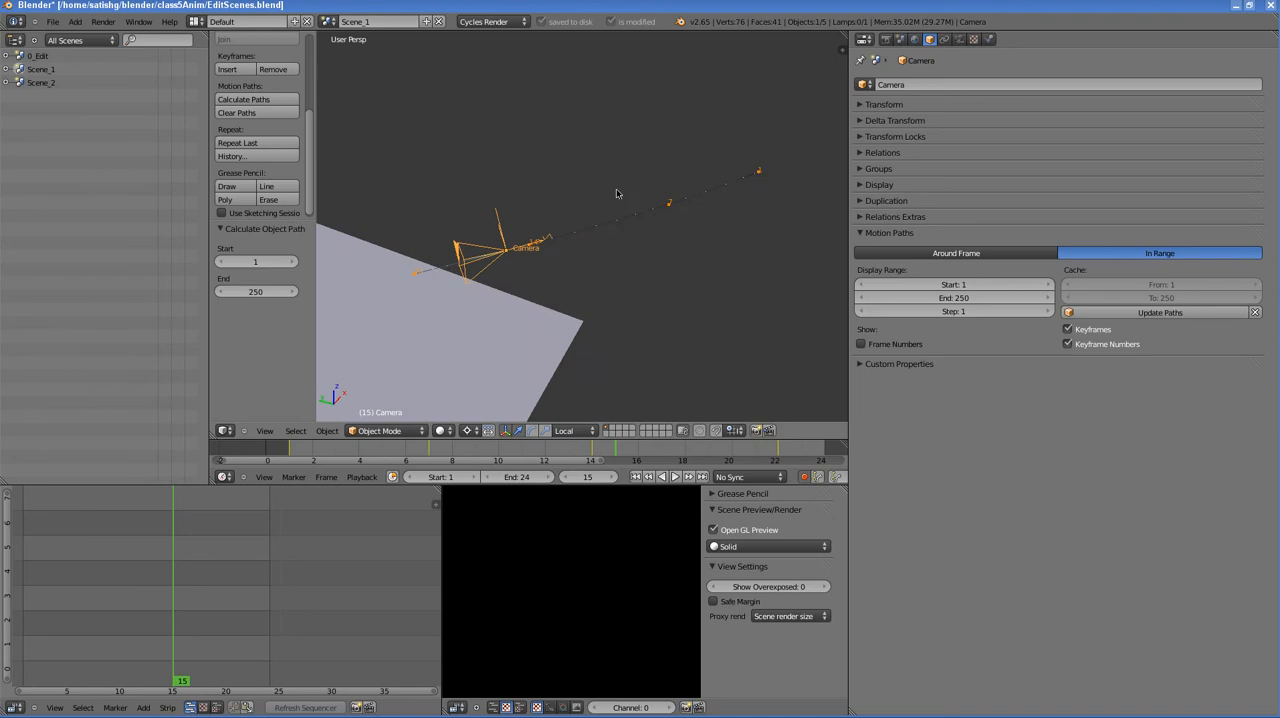
# - Switch the video sequencer area to the Graph Editor to show the camera's animation curves
pyautogui.moveTo(617, 193); pyautogui.dragTo(539, 248, button='middle')
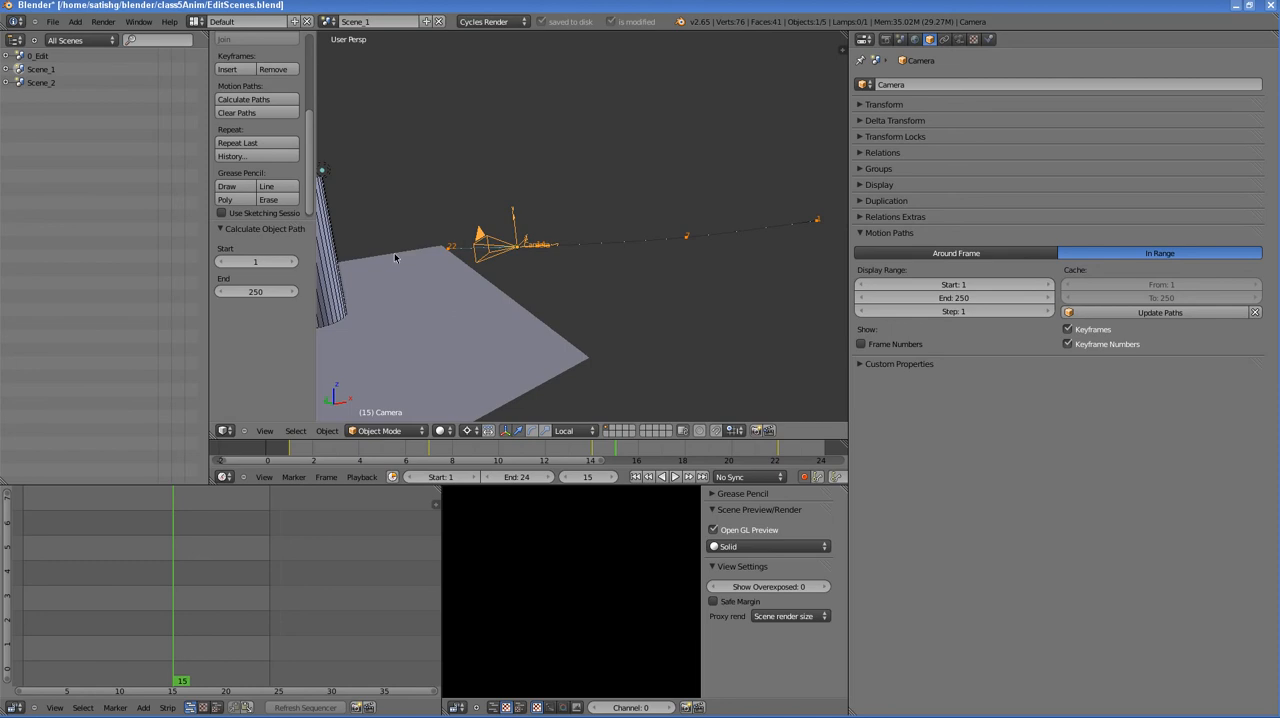
pyautogui.click(20, 707)
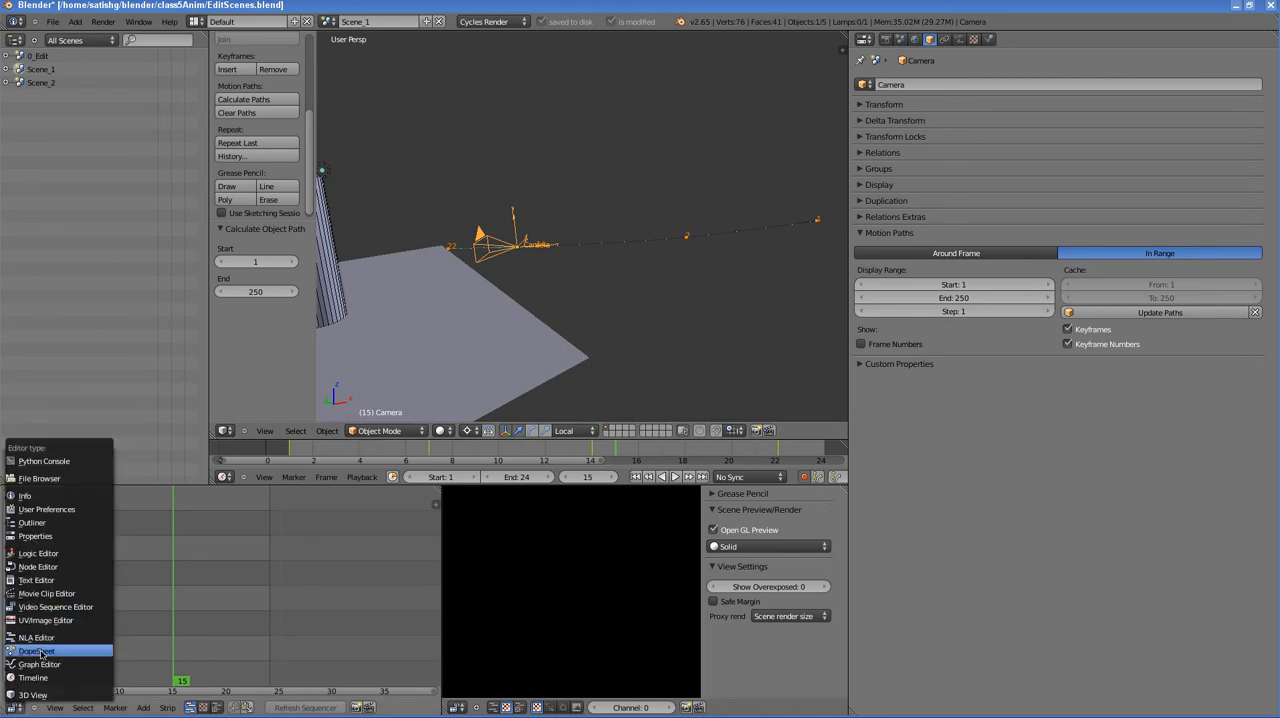
pyautogui.click(39, 664)
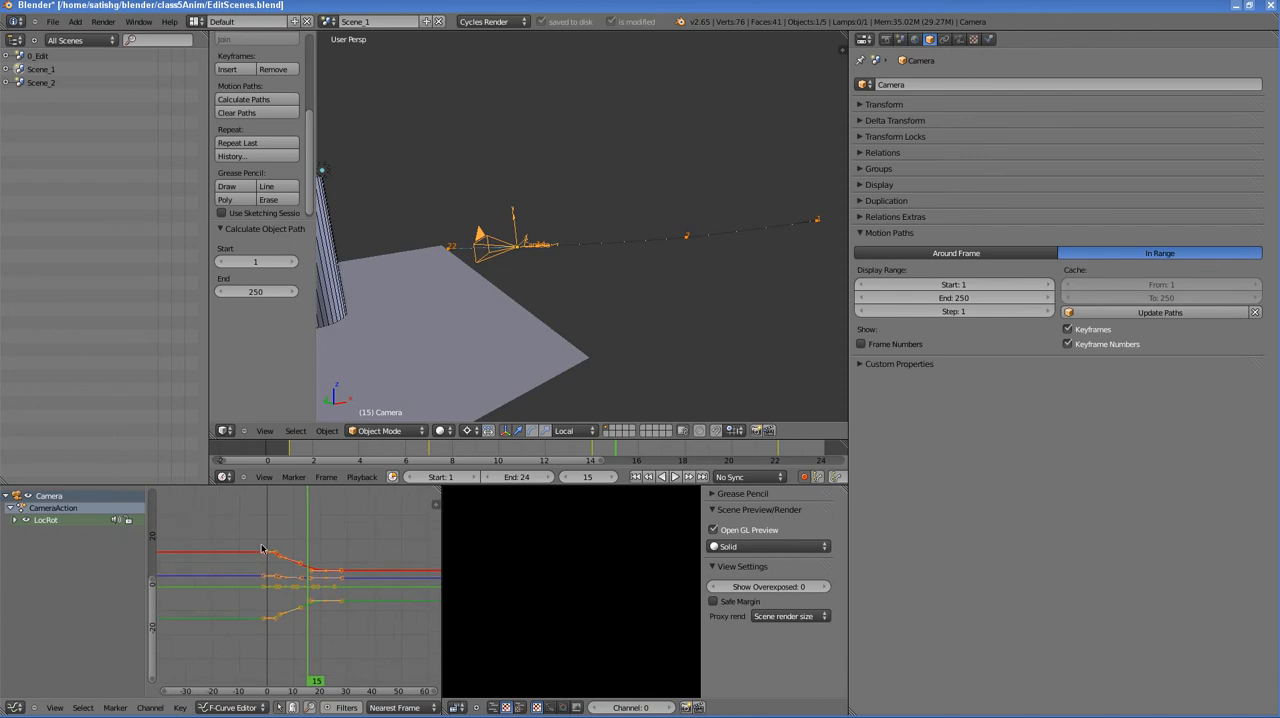
pyautogui.scroll(3, 262, 549)
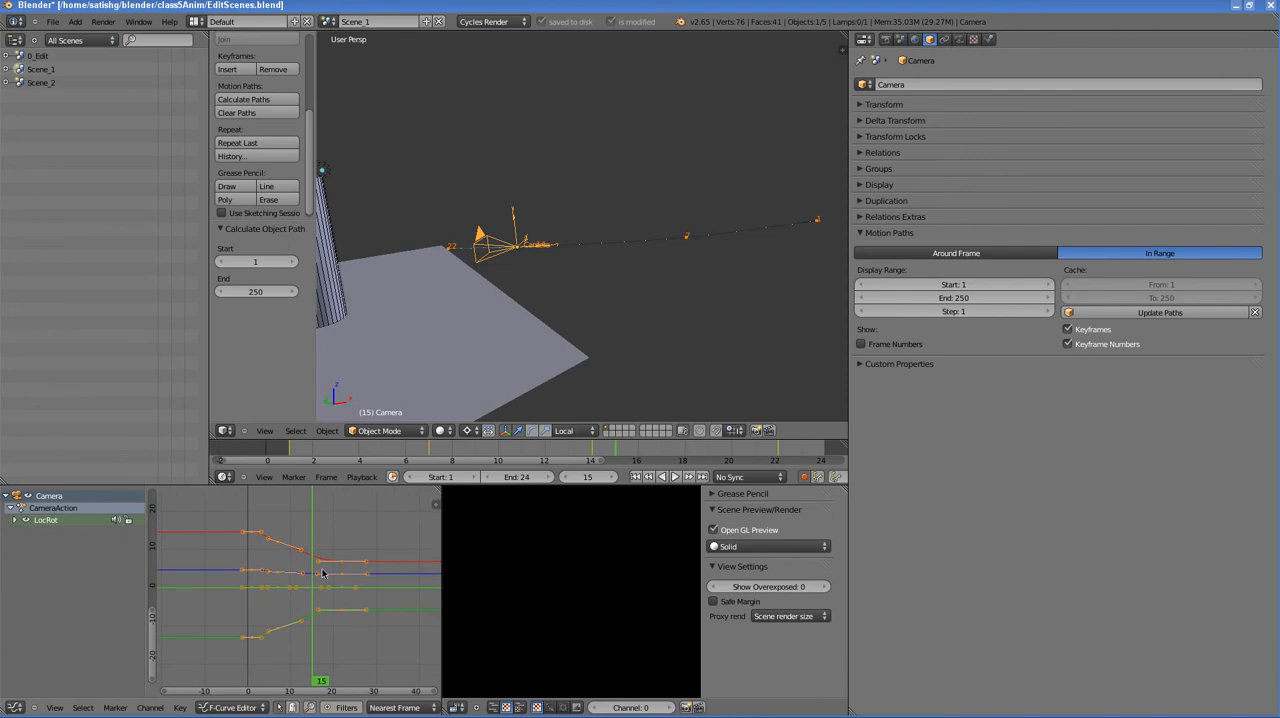
# - Select and delete all of the camera's keyframes in the Graph Editor, and clear its cached motion path
pyautogui.click(83, 707)
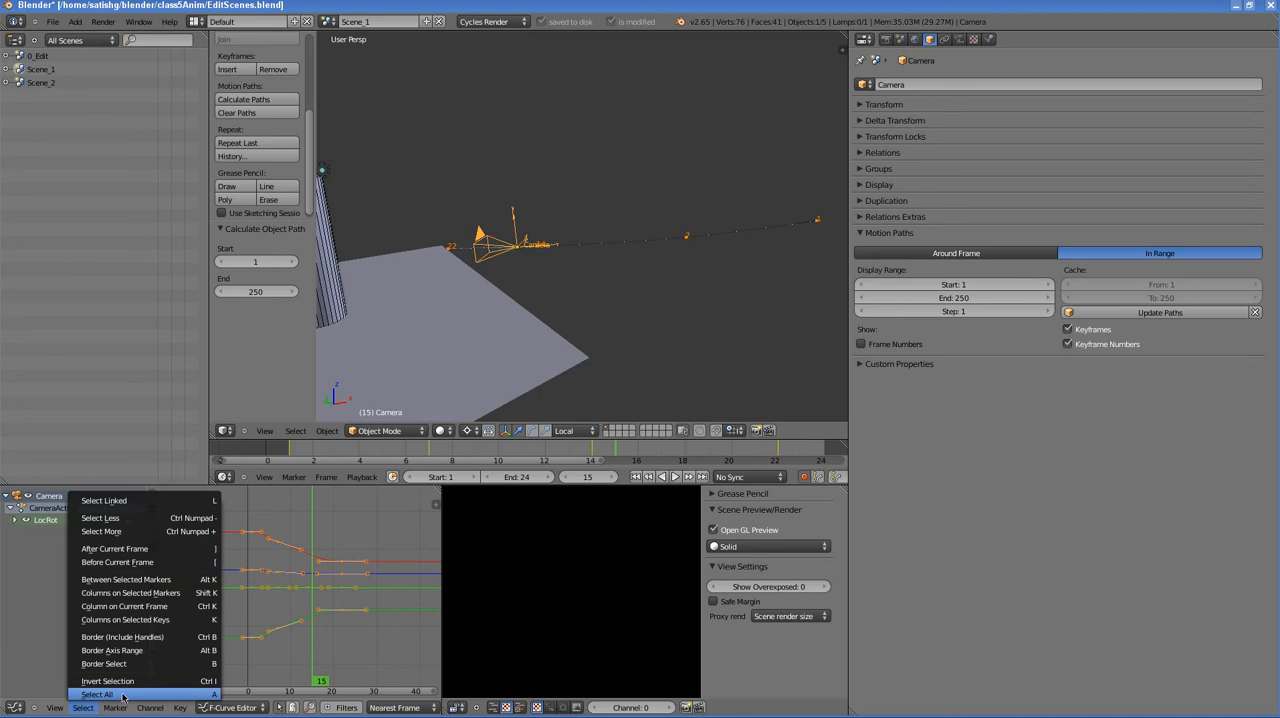
pyautogui.click(205, 697)
pyautogui.click(88, 707)
pyautogui.click(91, 693)
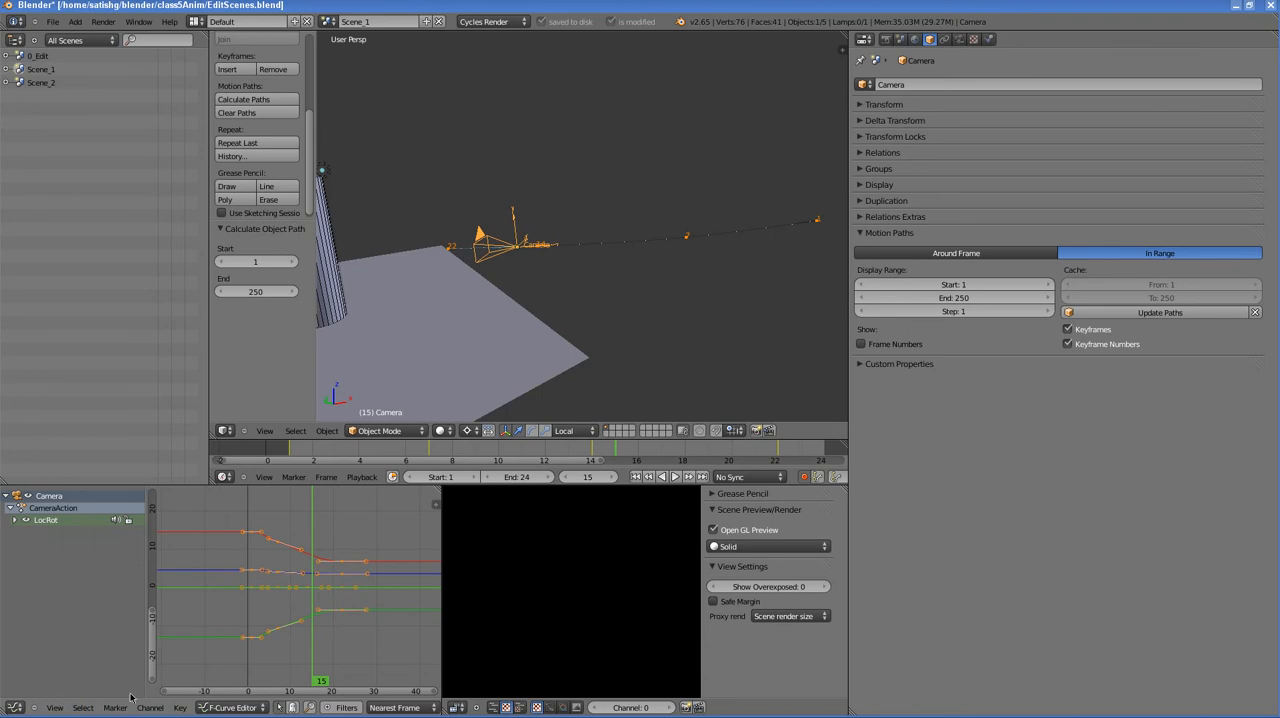
pyautogui.click(81, 707)
pyautogui.press('x')
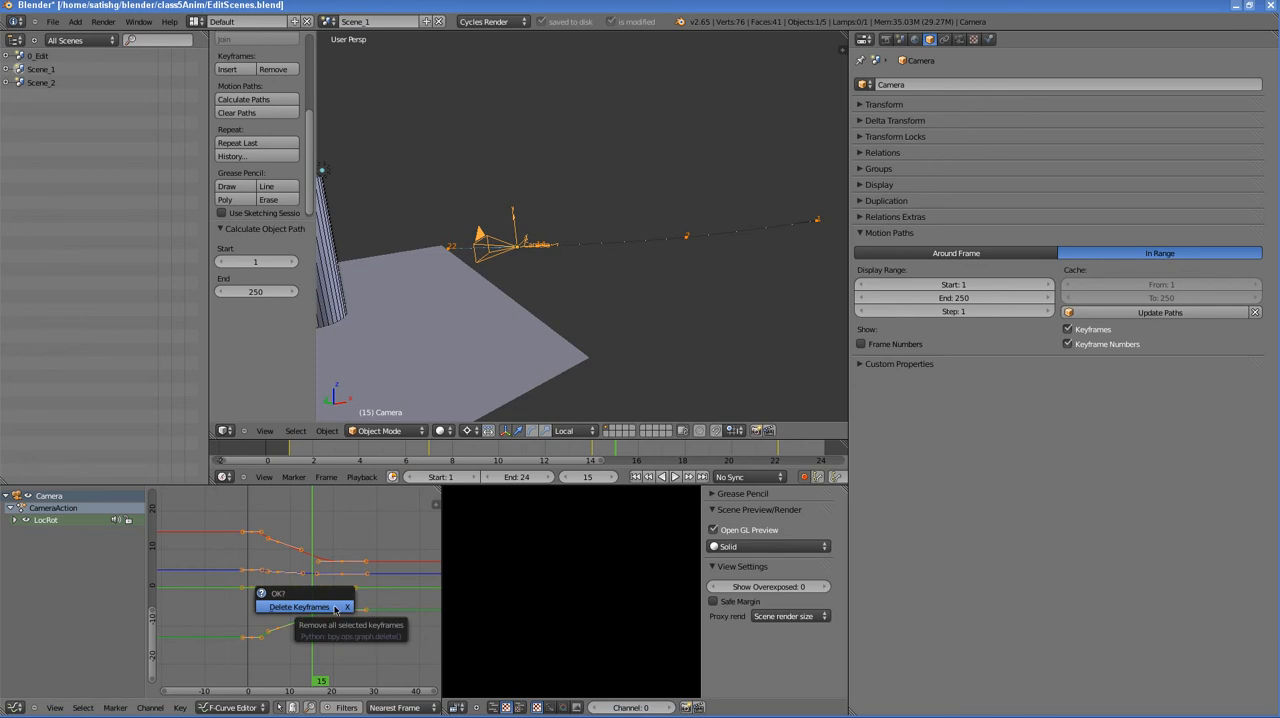
pyautogui.click(300, 607)
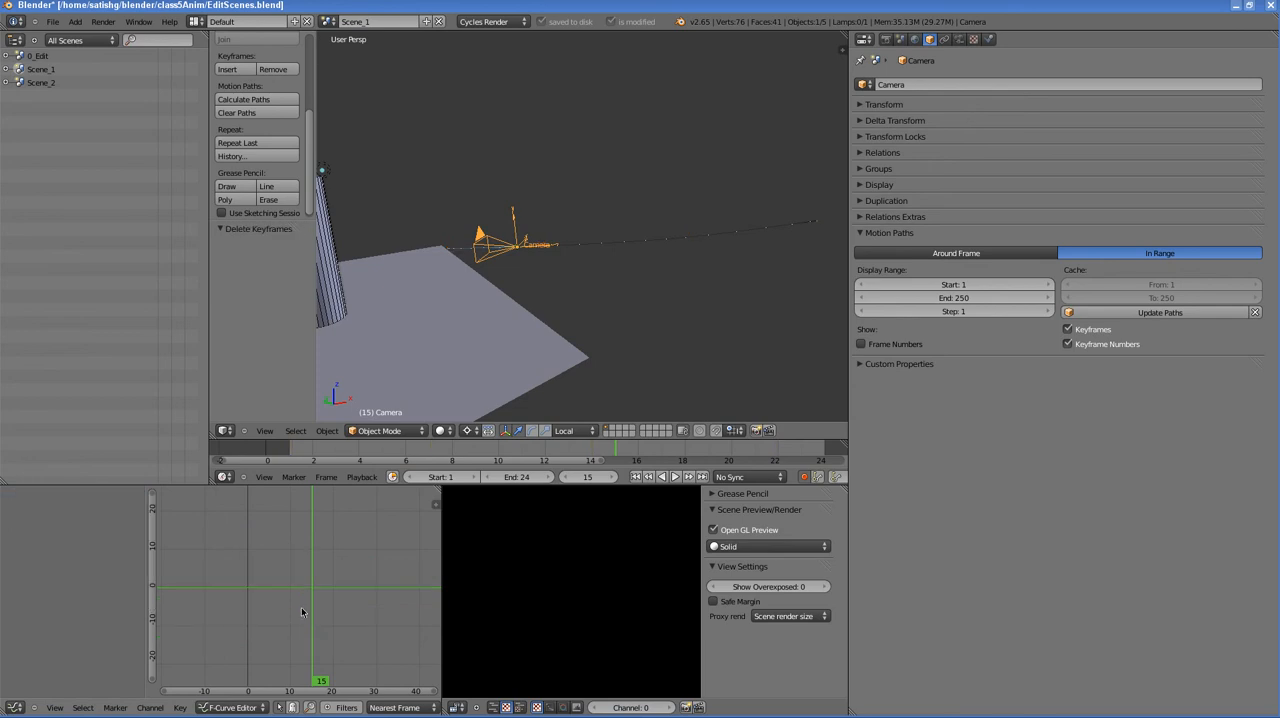
pyautogui.click(1255, 312)
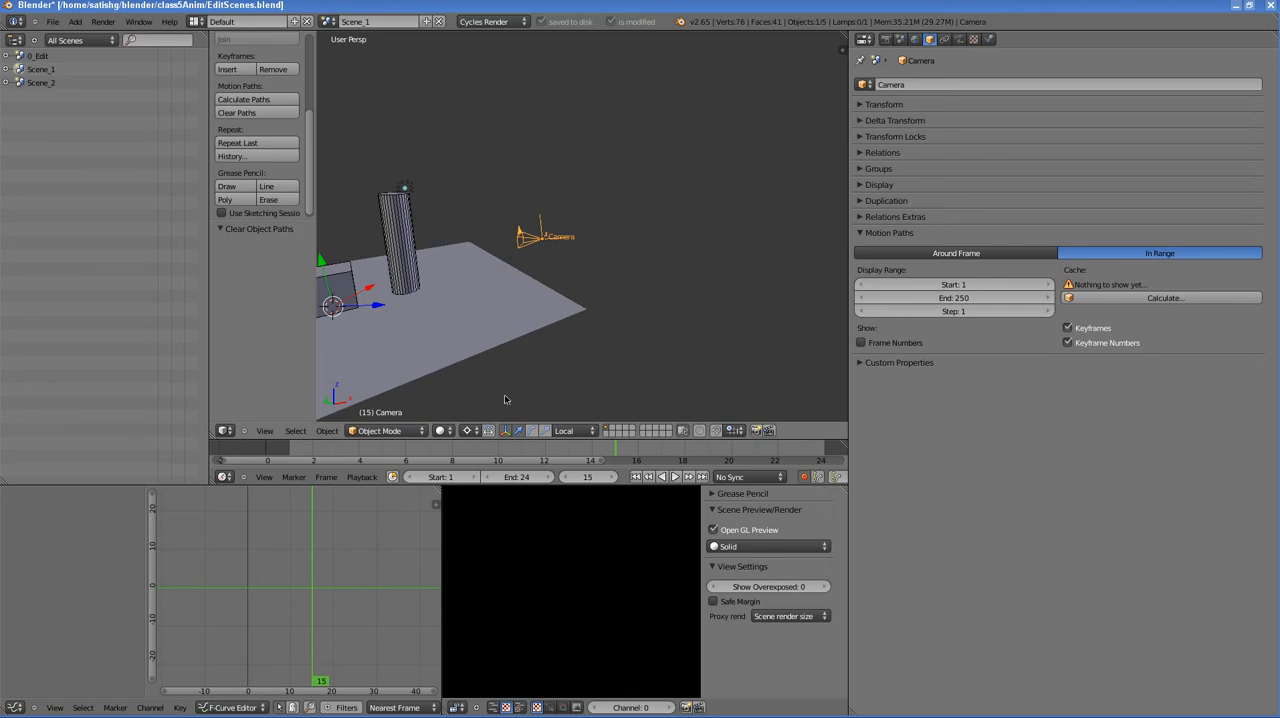
# - Go to frame 1 and check the shot through the camera, returning to the user perspective
pyautogui.moveTo(603, 456); pyautogui.dragTo(289, 452)
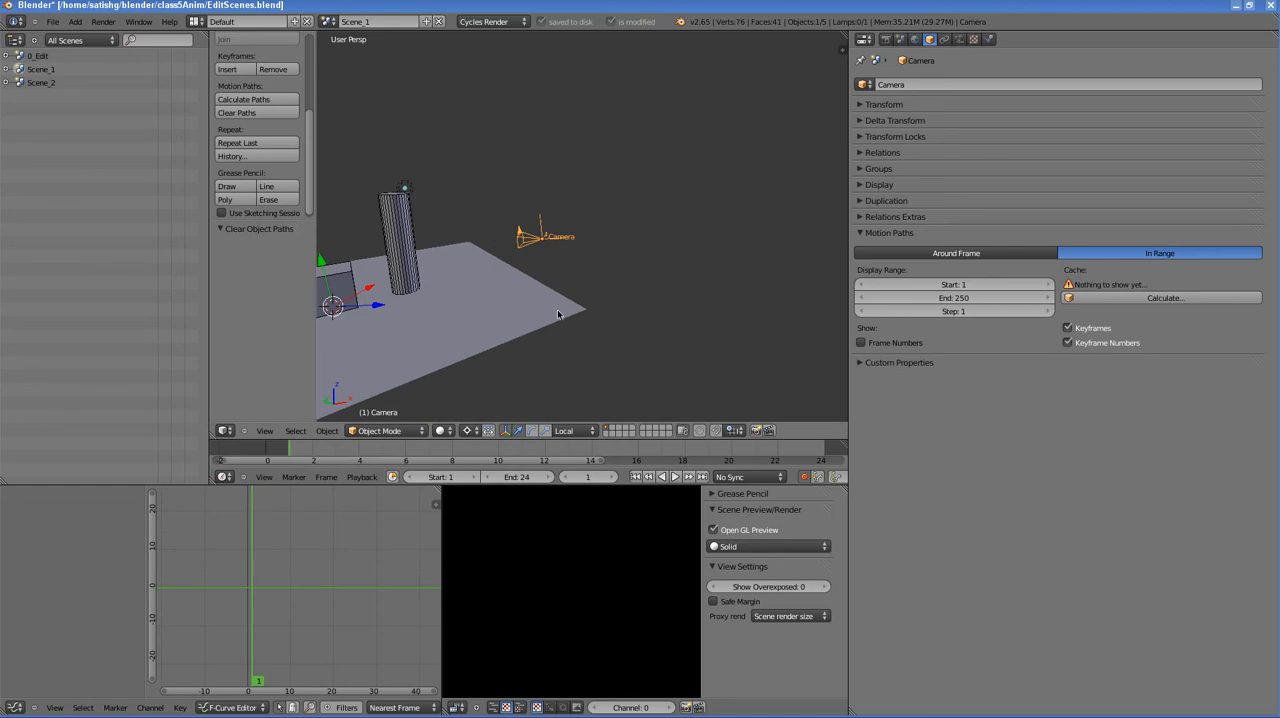
pyautogui.click(265, 431)
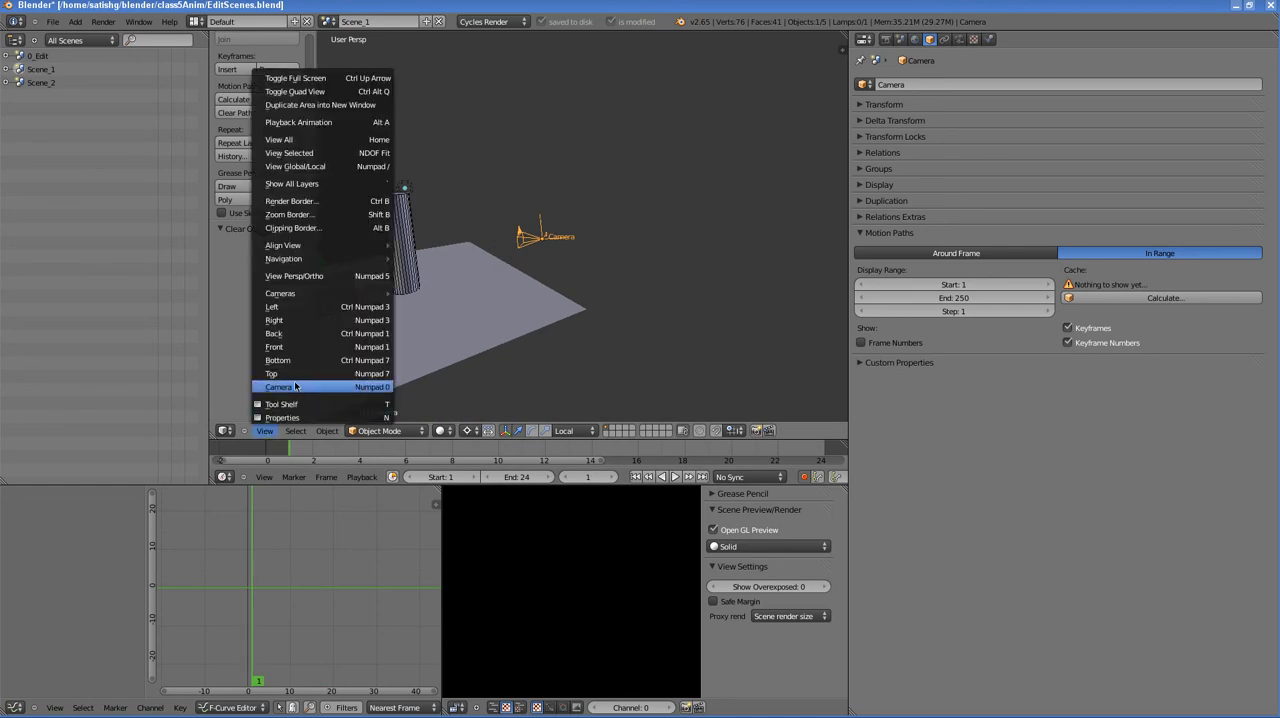
pyautogui.click(293, 387)
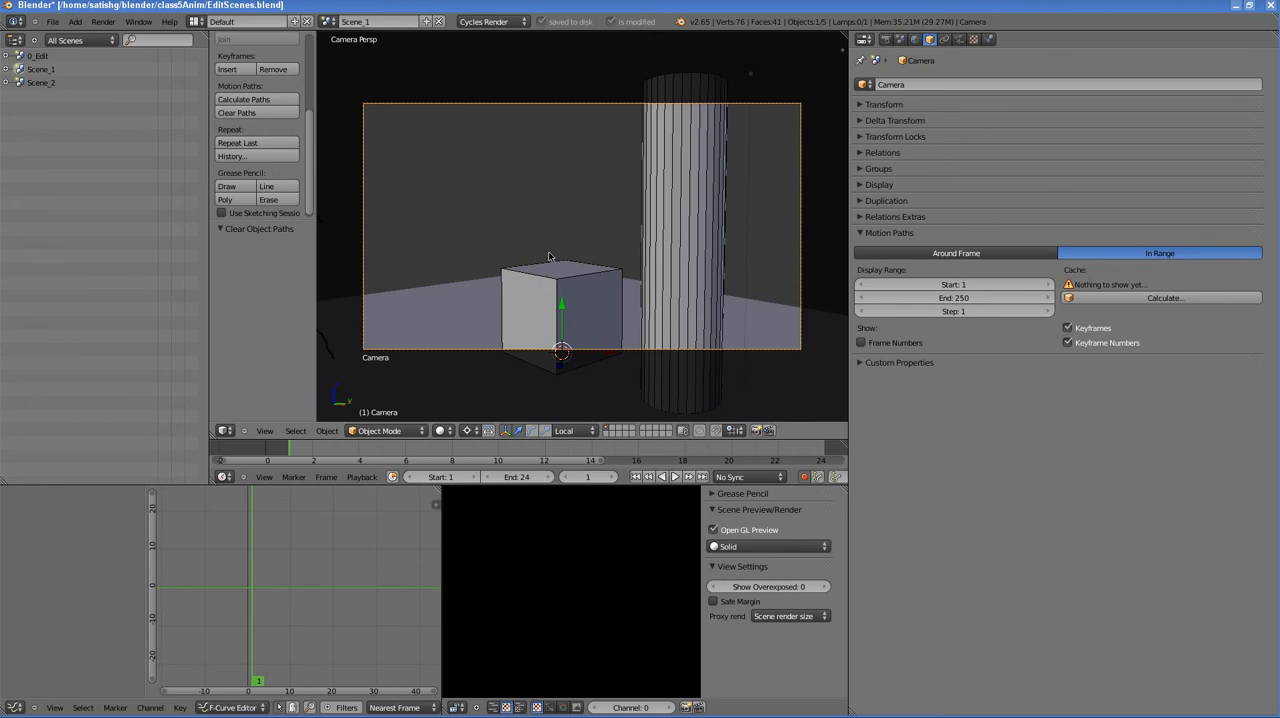
pyautogui.click(265, 431)
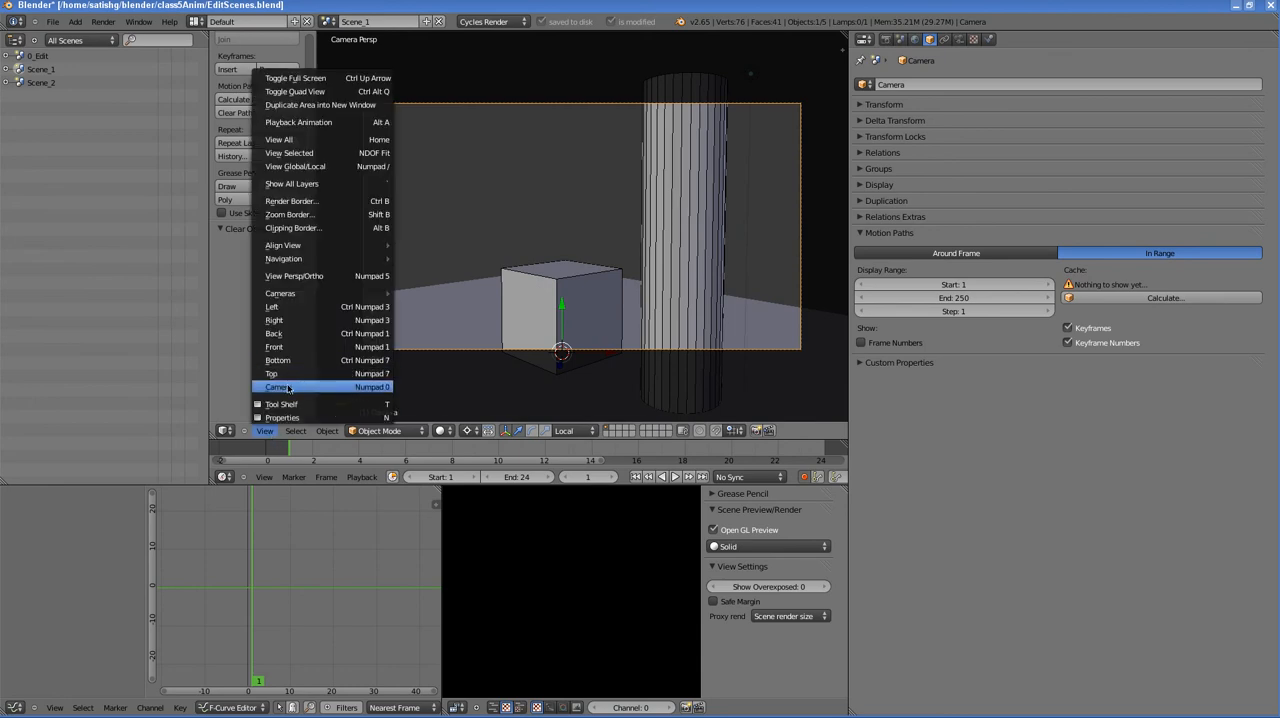
pyautogui.click(288, 388)
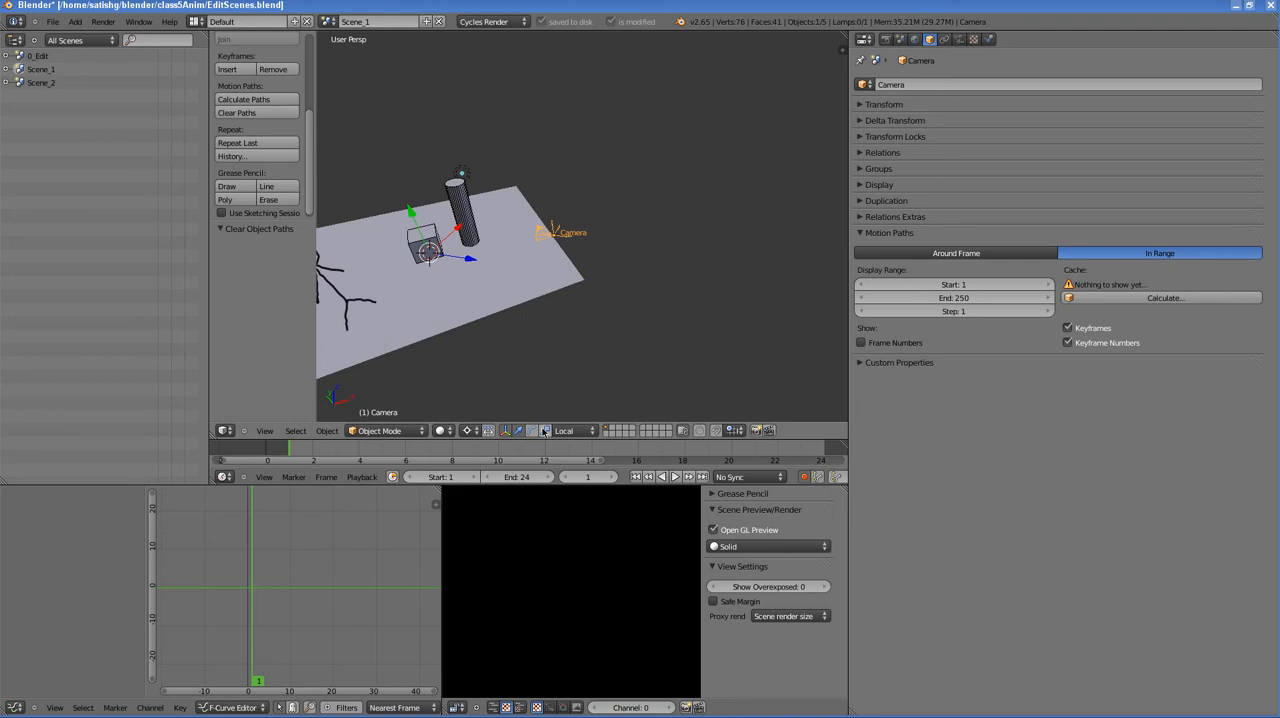
# - Set the pivot point to Median Point and move the camera back along its local Z axis by about X 4.316, Y -4.075, Z 0.385
pyautogui.click(469, 432)
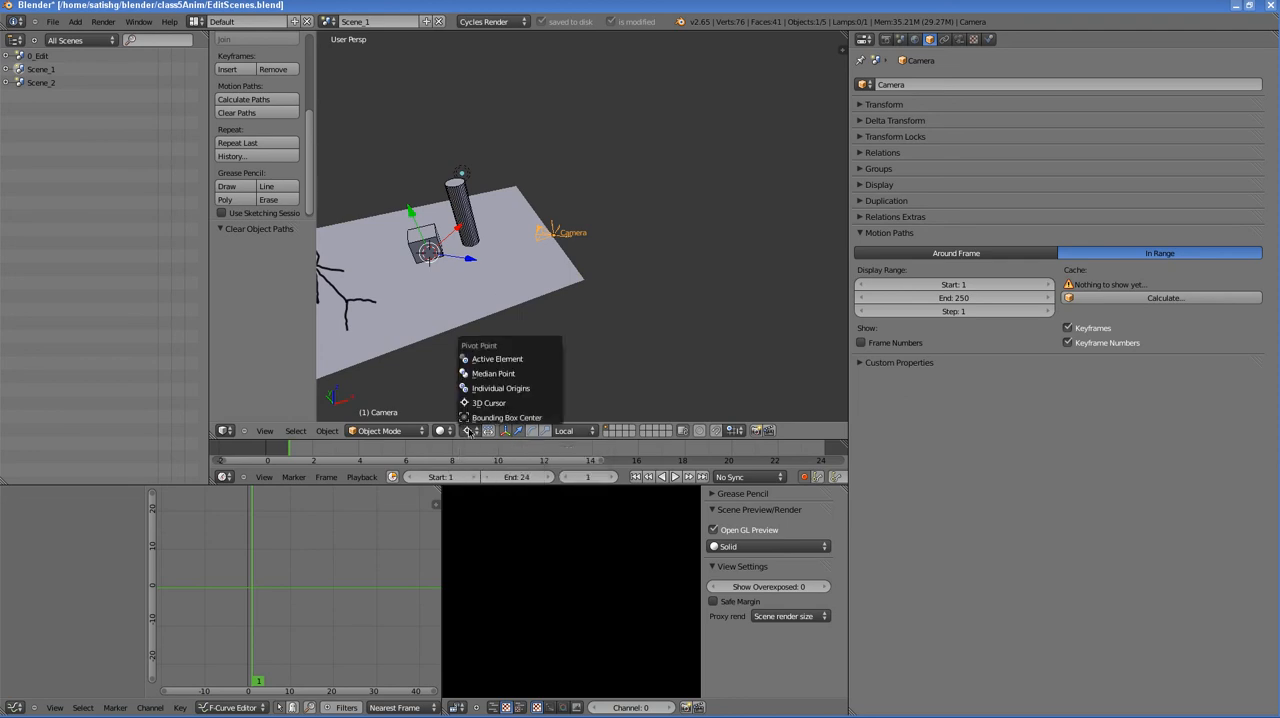
pyautogui.click(495, 374)
pyautogui.moveTo(532, 309); pyautogui.dragTo(531, 315, button='middle')
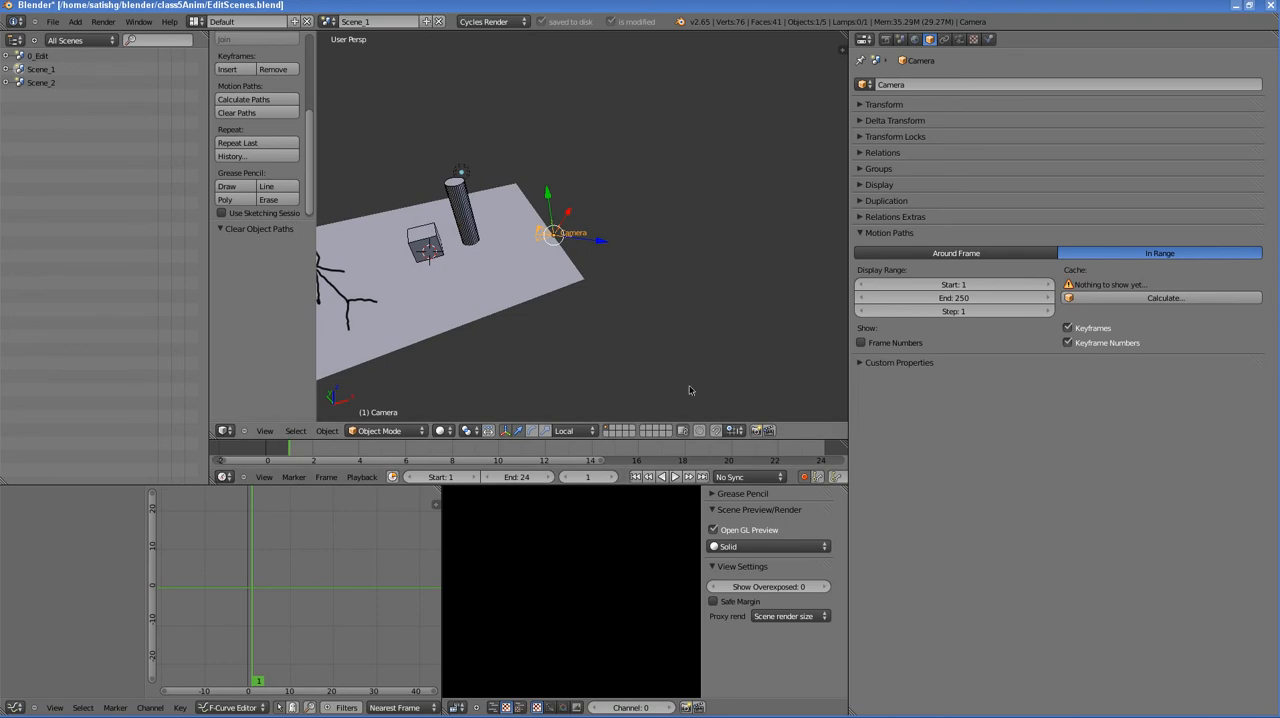
pyautogui.moveTo(755, 351); pyautogui.dragTo(587, 244, button='middle')
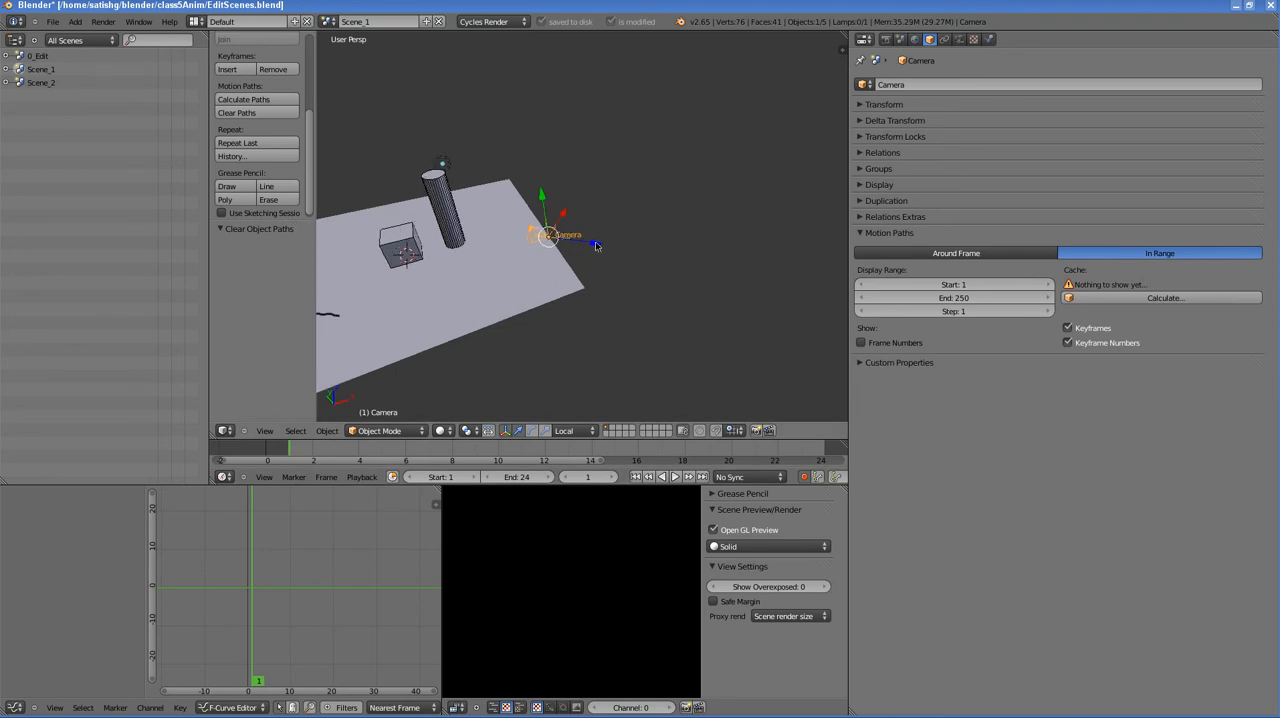
pyautogui.moveTo(596, 245); pyautogui.dragTo(704, 255)
pyautogui.moveTo(704, 257); pyautogui.dragTo(606, 273, button='middle')
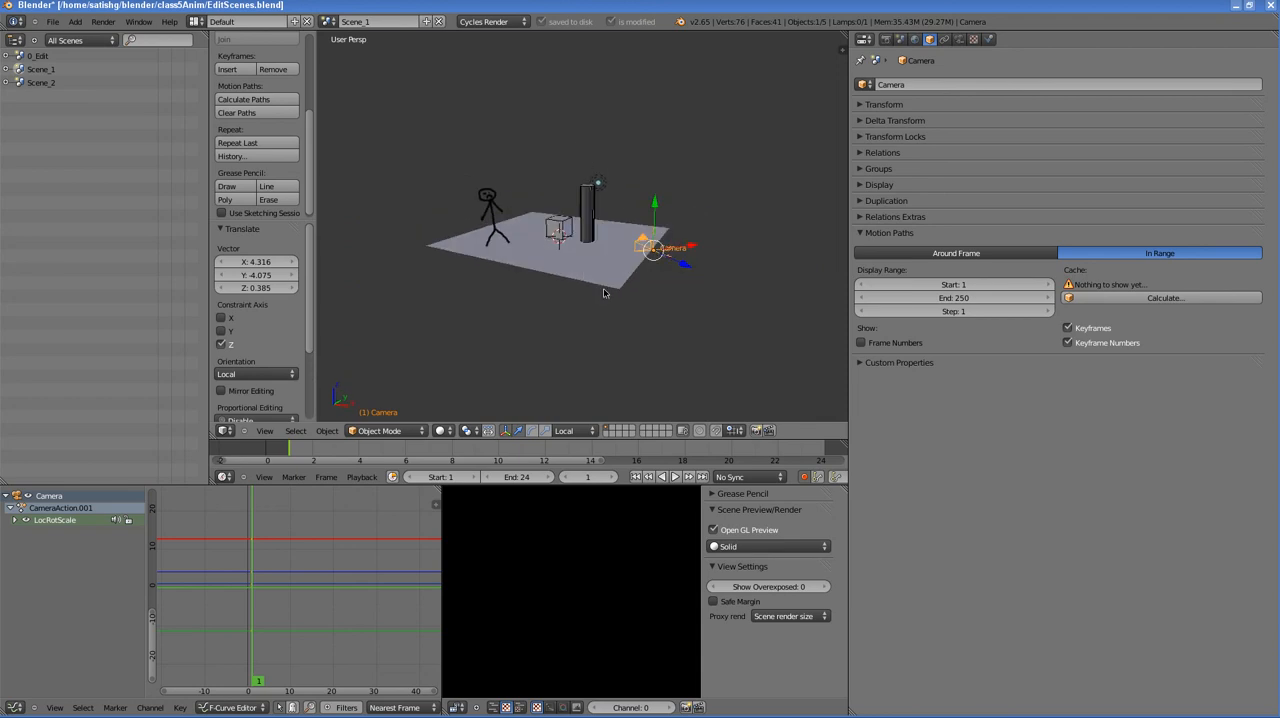
pyautogui.moveTo(587, 294); pyautogui.dragTo(624, 318, button='middle')
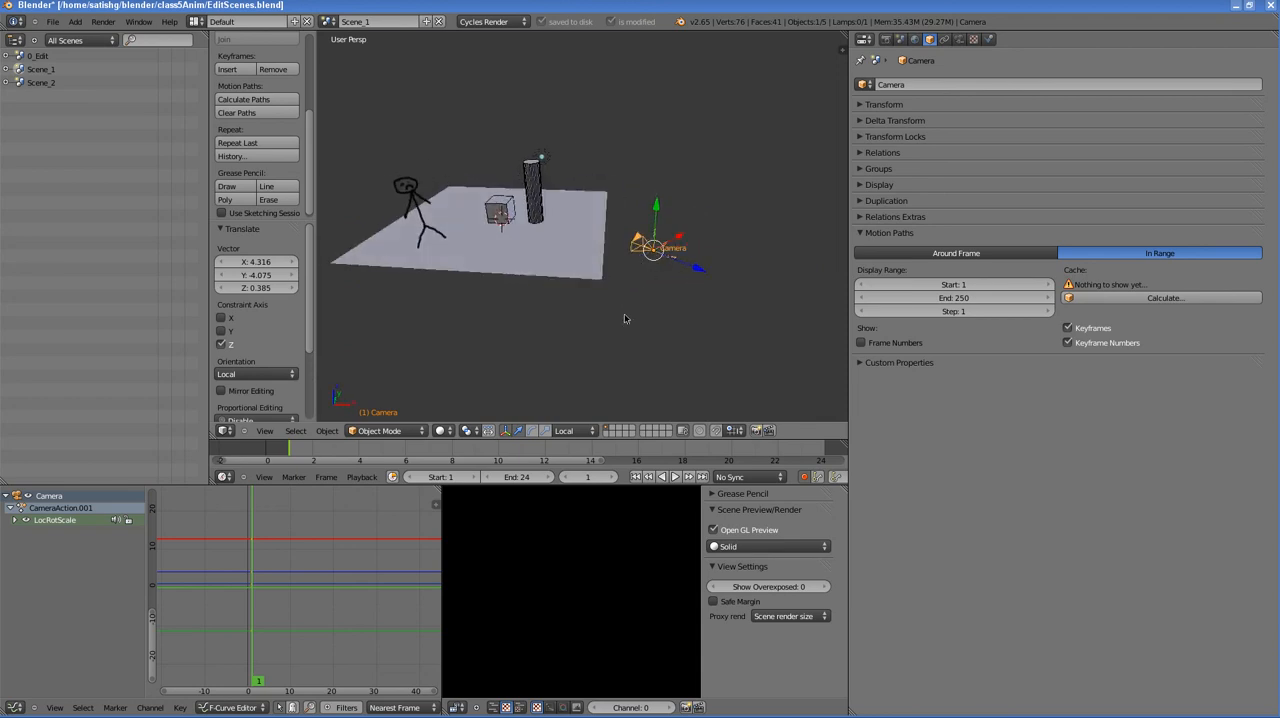
pyautogui.moveTo(706, 270); pyautogui.dragTo(708, 274, button='middle')
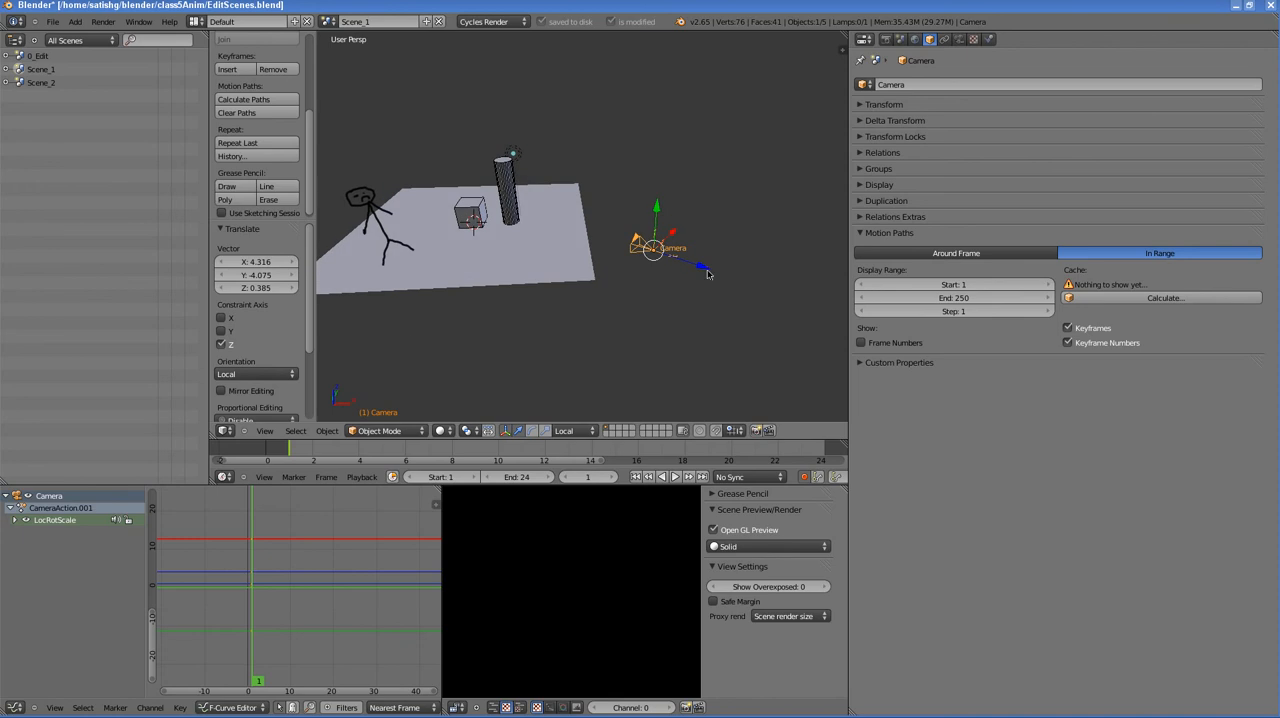
# - Check the repositioned camera's framing through the camera view and return to the user perspective
pyautogui.click(264, 430)
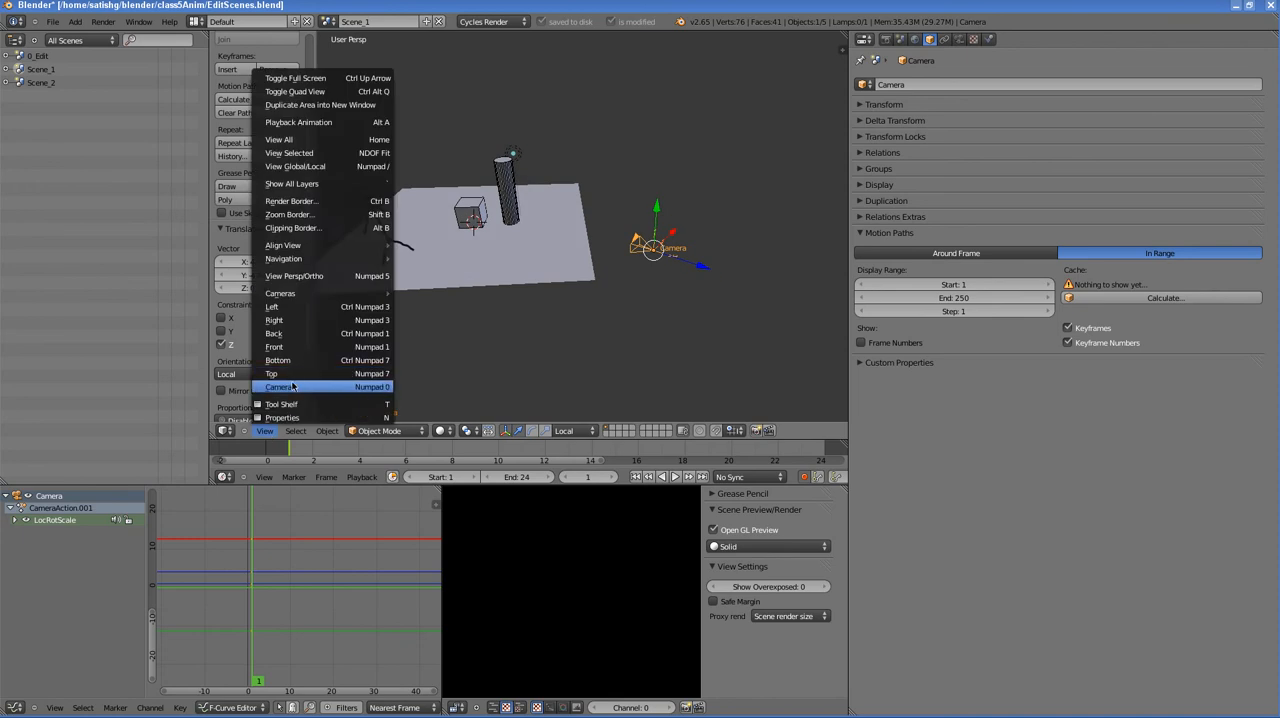
pyautogui.click(300, 381)
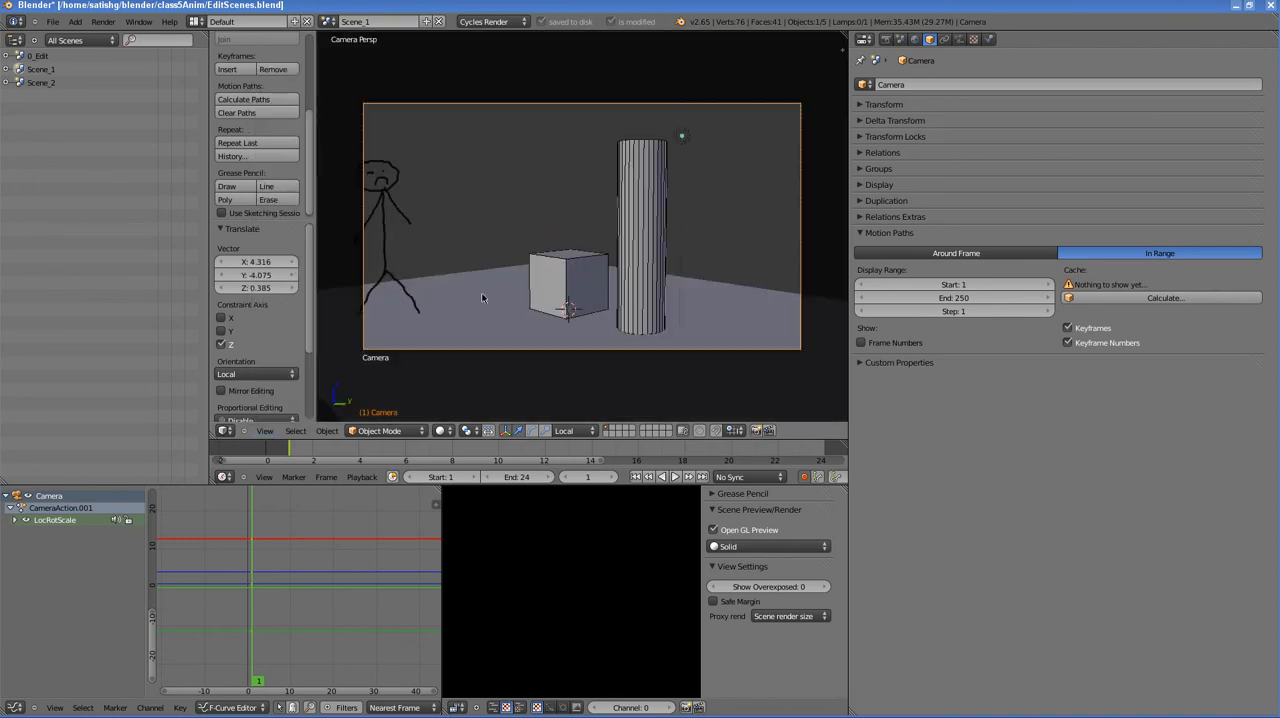
pyautogui.click(264, 430)
pyautogui.click(277, 386)
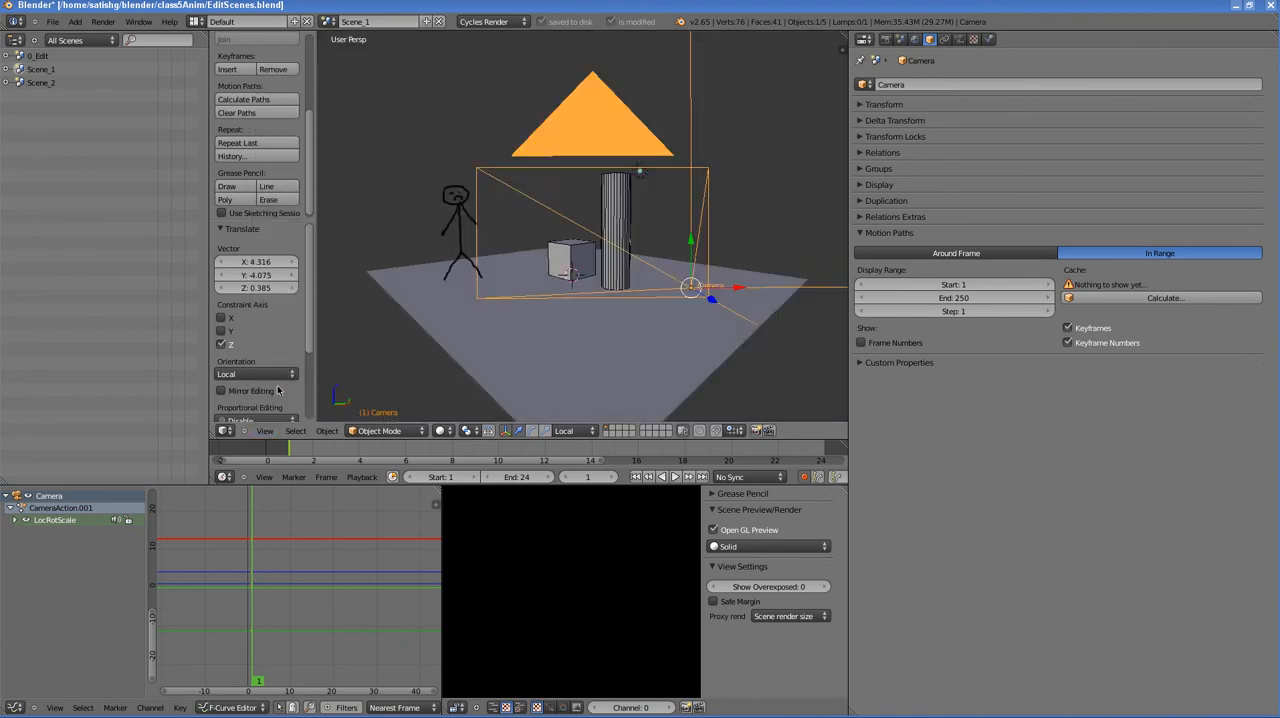
pyautogui.scroll(1, 668, 246)
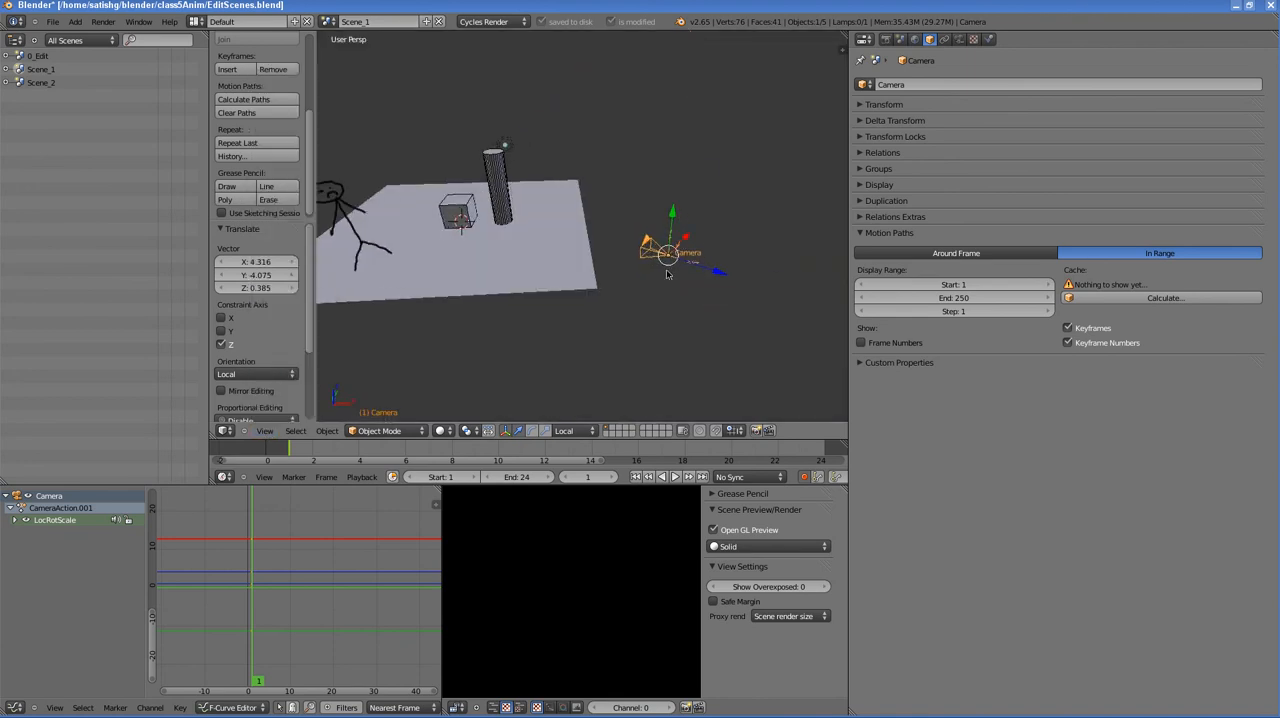
# - Insert a LocRot keyframe for the camera at frame 1 and collapse the timeline's header menus
pyautogui.press('i')
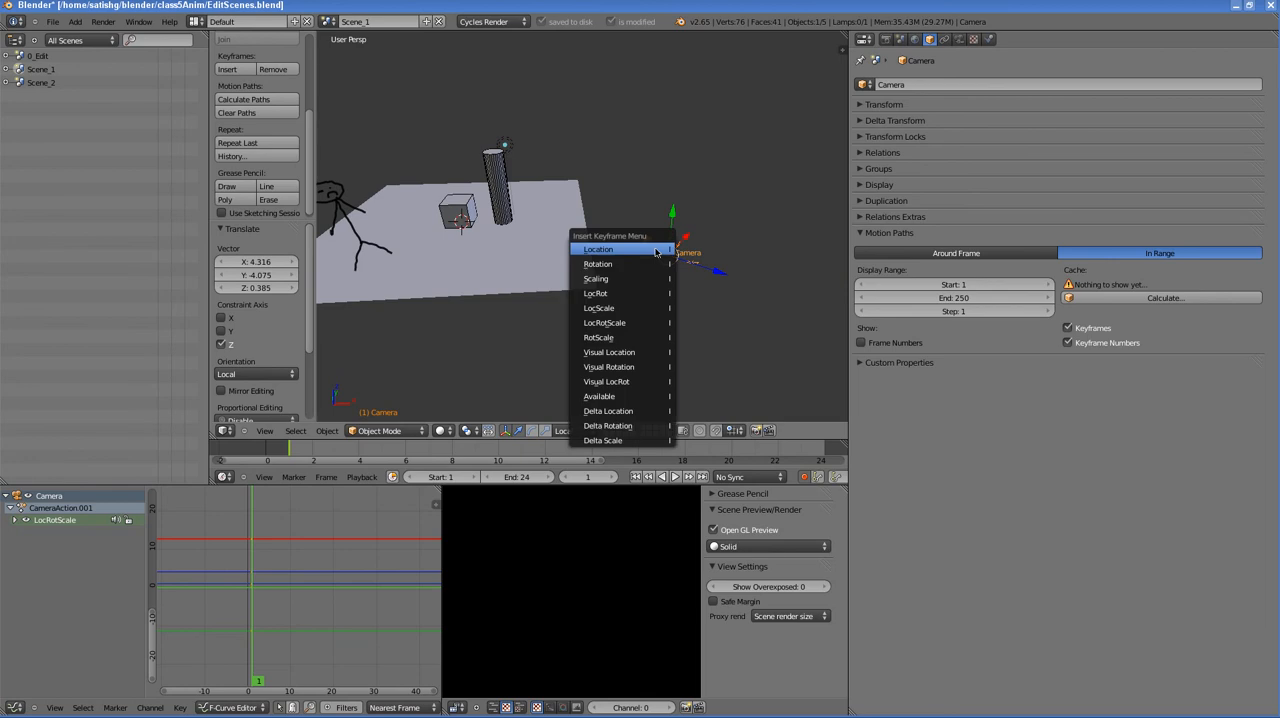
pyautogui.click(601, 294)
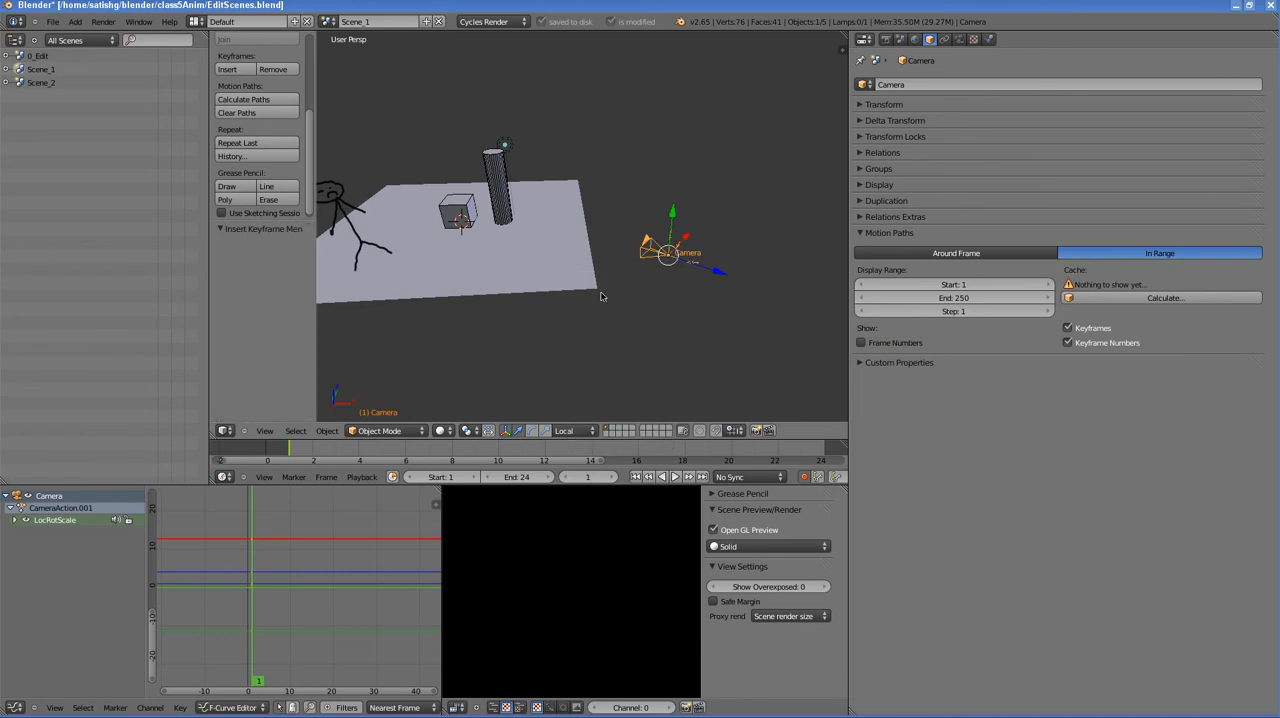
pyautogui.click(305, 456)
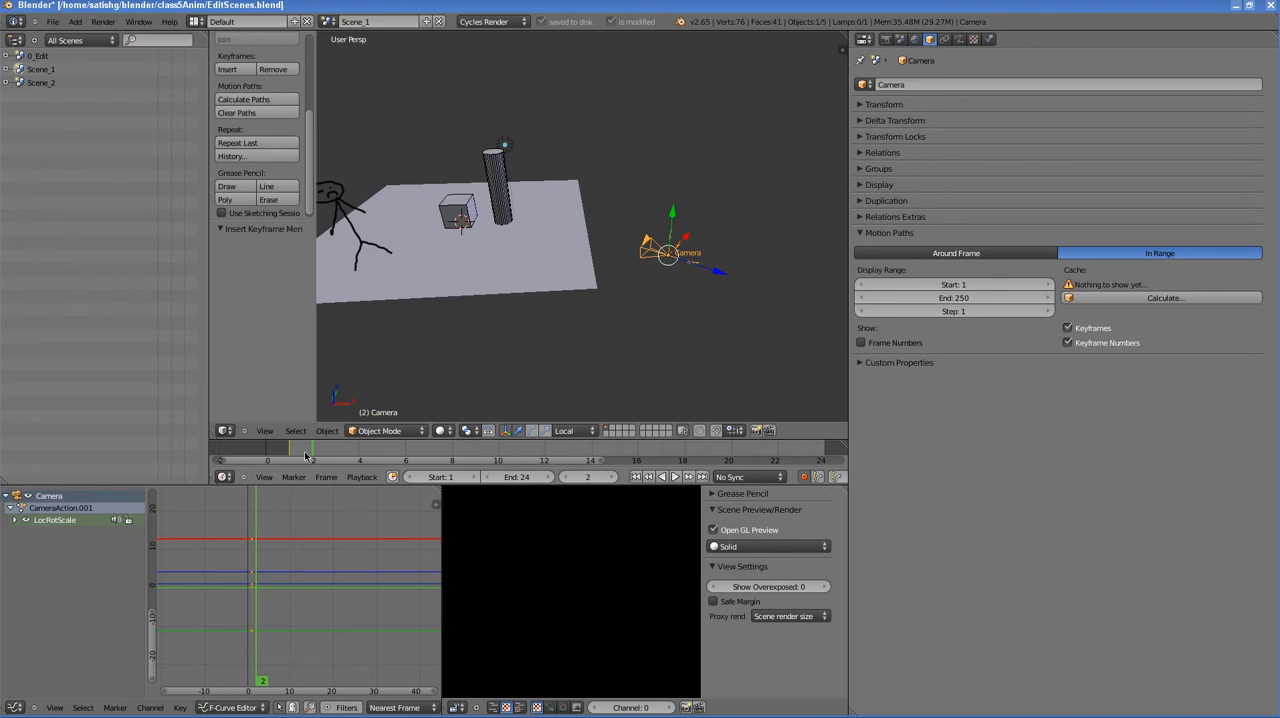
pyautogui.click(292, 456)
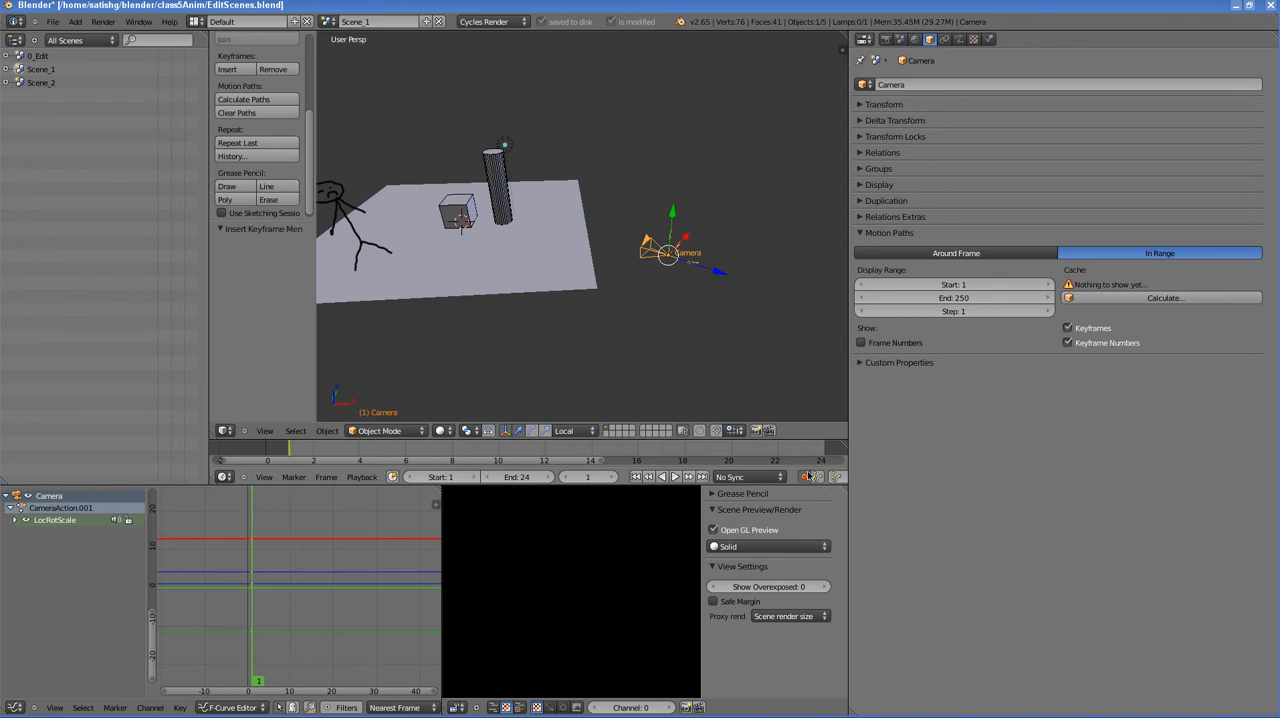
pyautogui.click(241, 477)
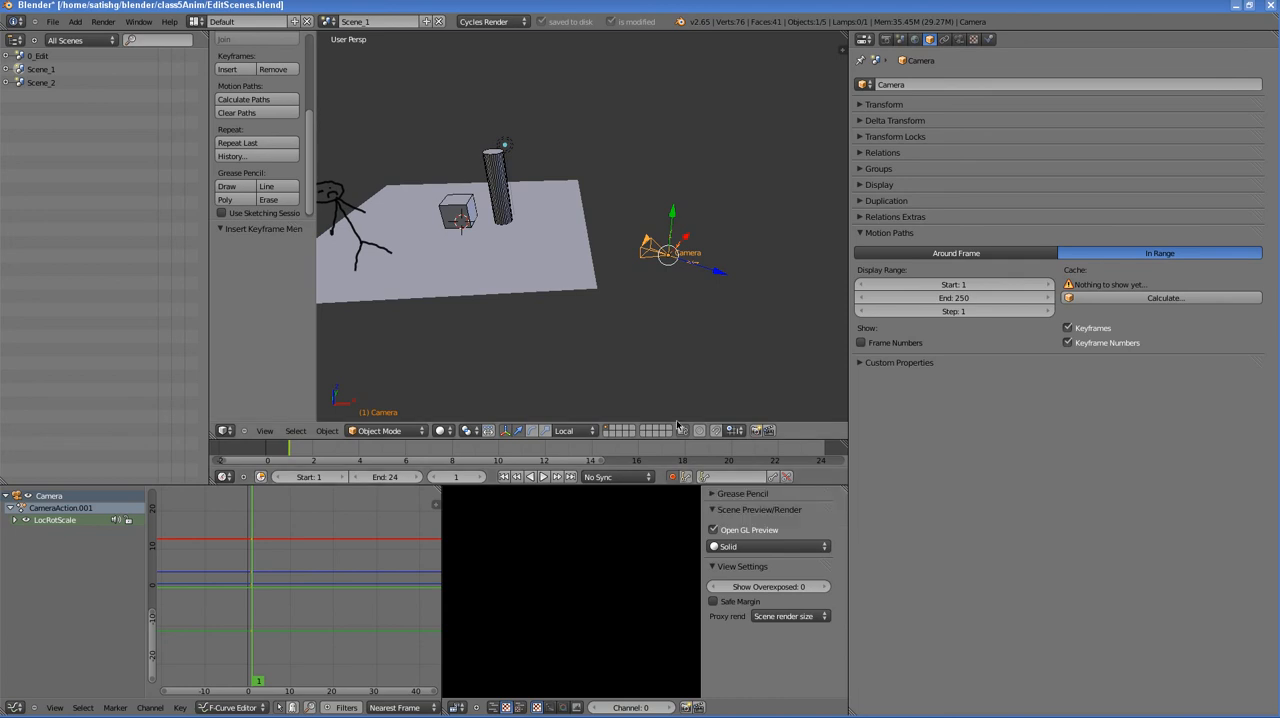
# - At frame 6, move the camera toward the scene along its local Z axis by about X -1.528, Y 1.442, Z -0.136
pyautogui.moveTo(300, 452); pyautogui.dragTo(406, 454)
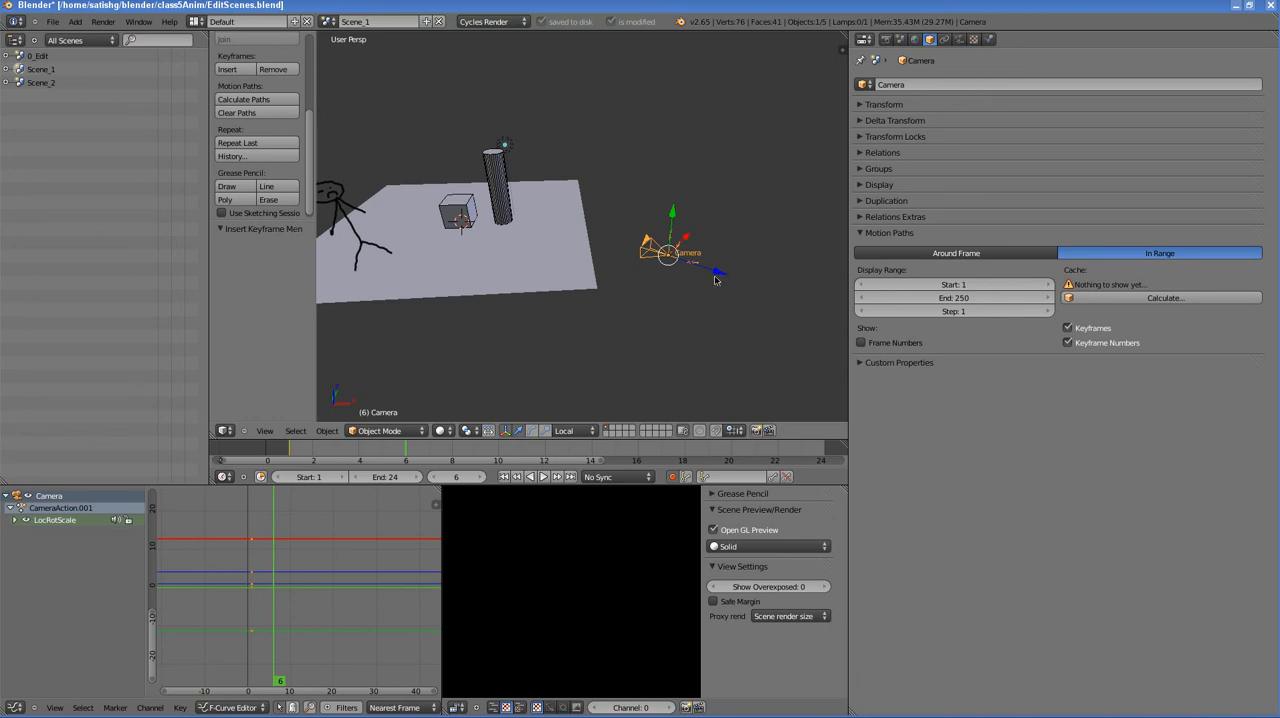
pyautogui.click(568, 432)
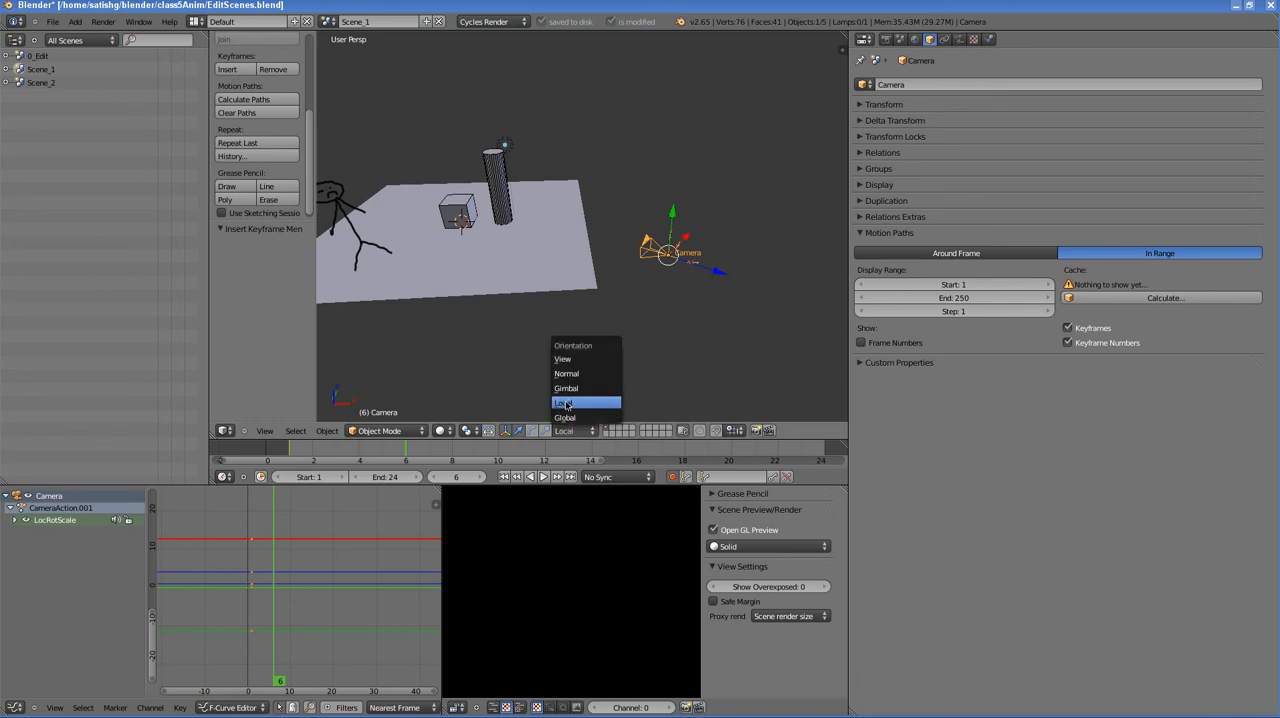
pyautogui.click(565, 417)
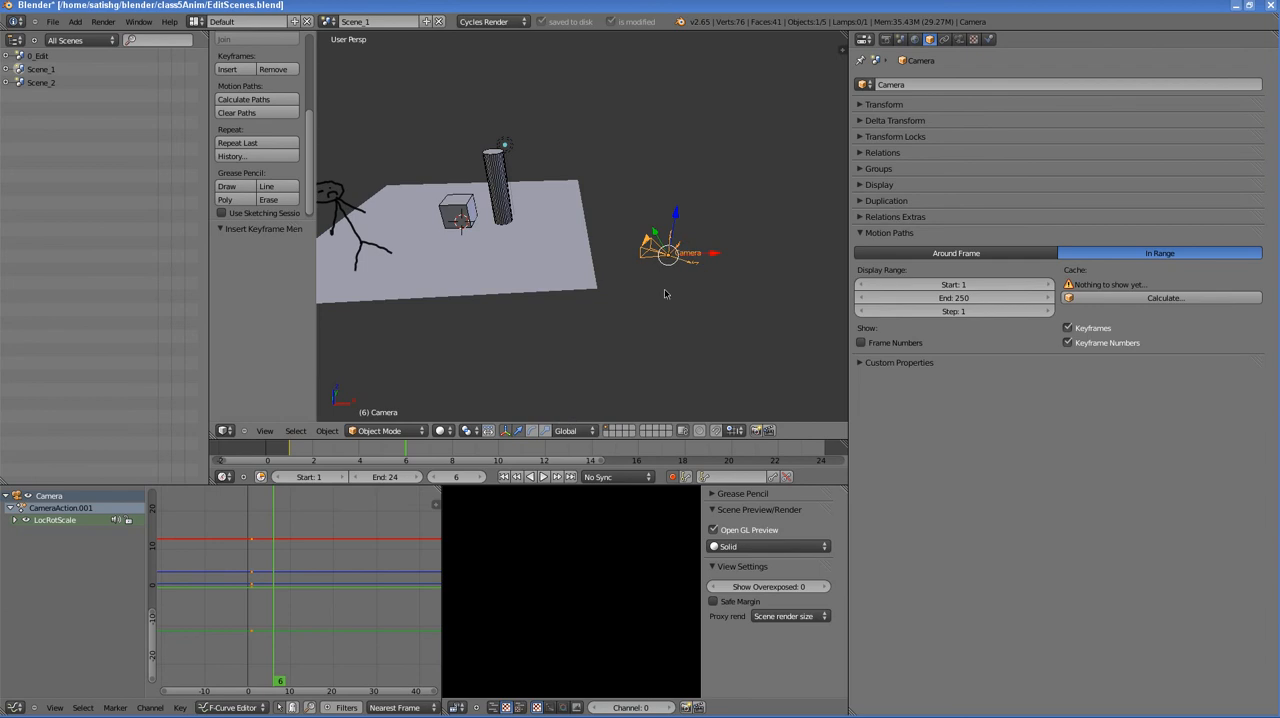
pyautogui.click(571, 432)
pyautogui.click(564, 402)
pyautogui.moveTo(723, 276); pyautogui.dragTo(678, 273)
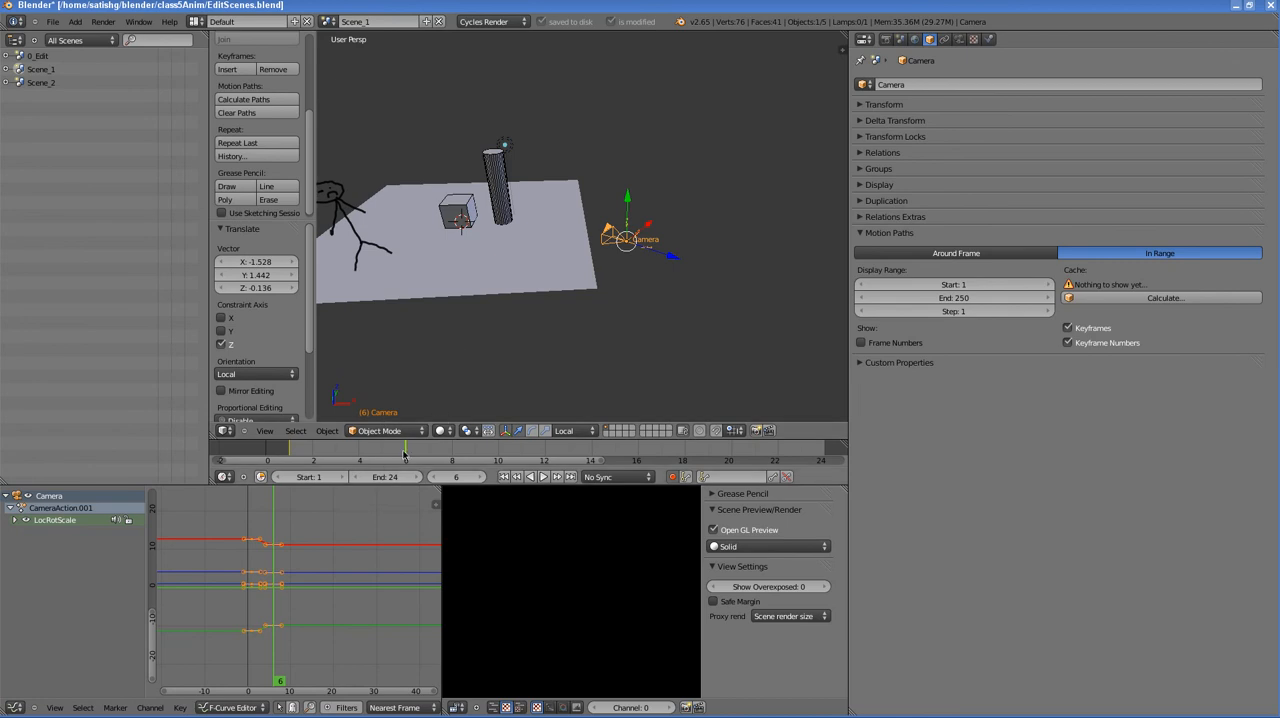
pyautogui.moveTo(404, 454)
pyautogui.mouseDown()
pyautogui.moveTo(290, 454)
pyautogui.moveTo(405, 454)
pyautogui.mouseUp()
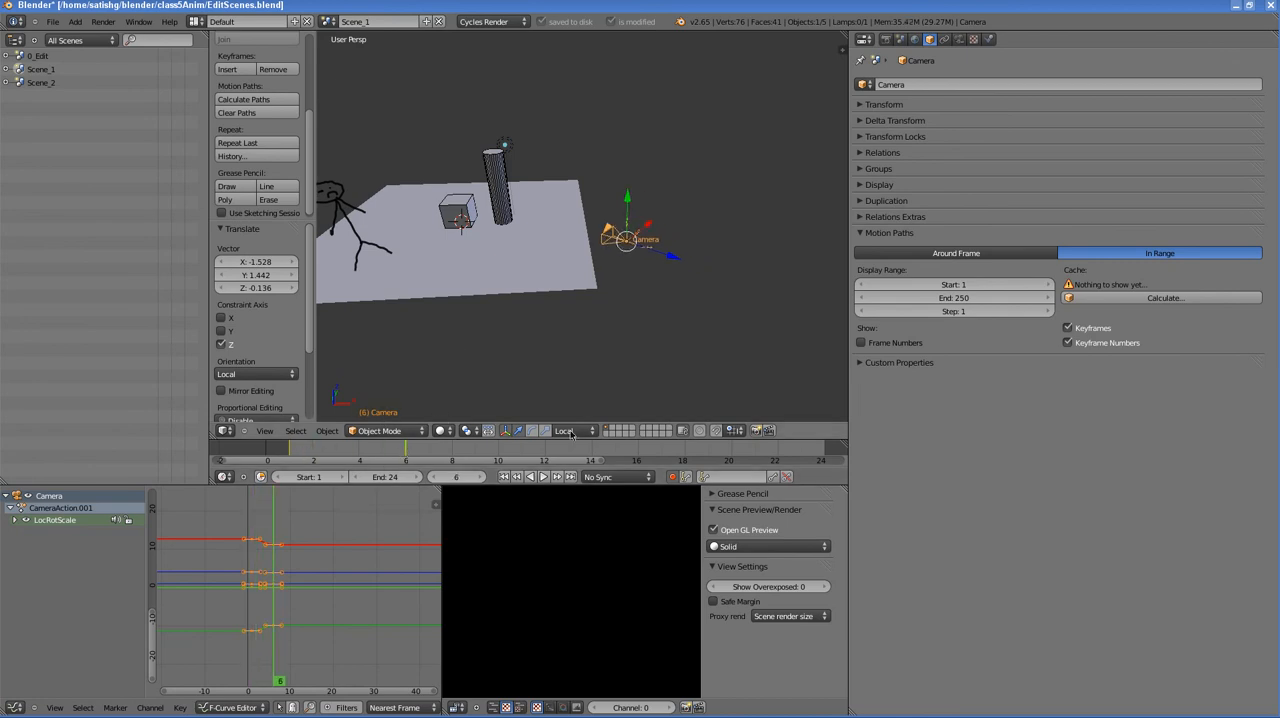
# - Calculate the camera's motion path for frames 1 to 250 and view it in the viewport
pyautogui.click(1185, 298)
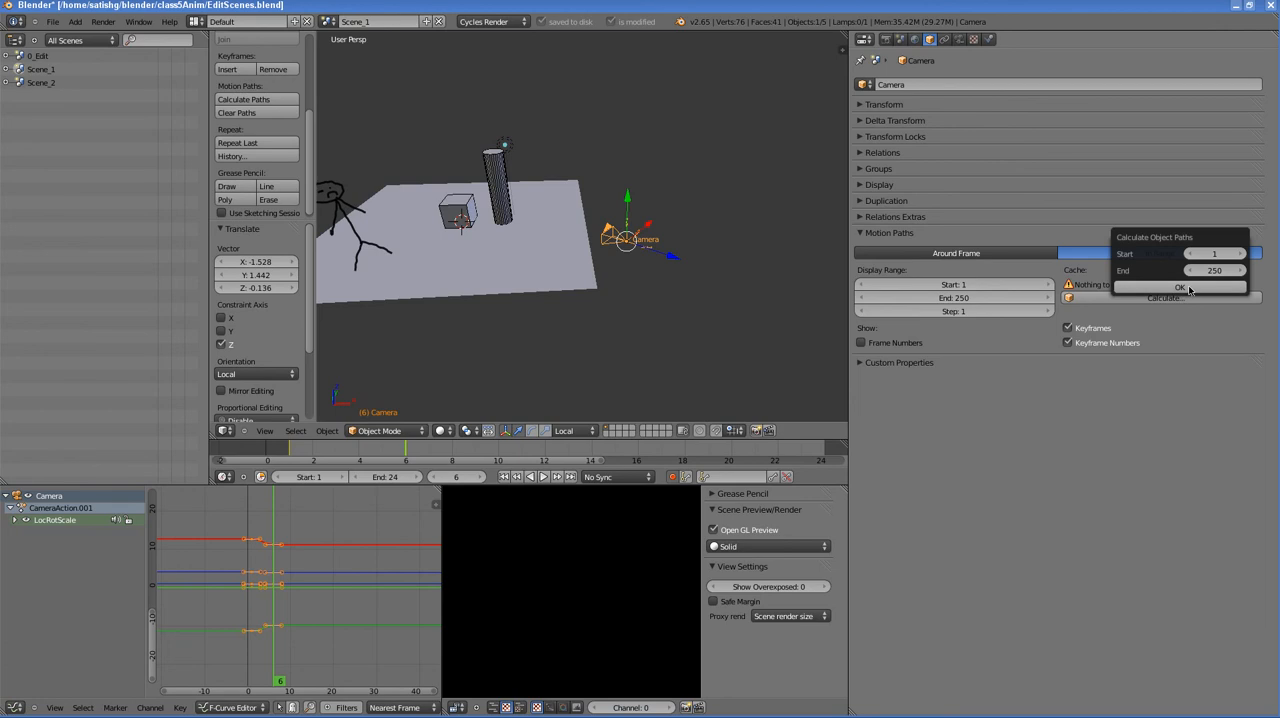
pyautogui.click(1180, 287)
pyautogui.moveTo(657, 272)
pyautogui.mouseDown(button='middle')
pyautogui.moveTo(677, 300)
pyautogui.moveTo(675, 289)
pyautogui.mouseUp(button='middle')
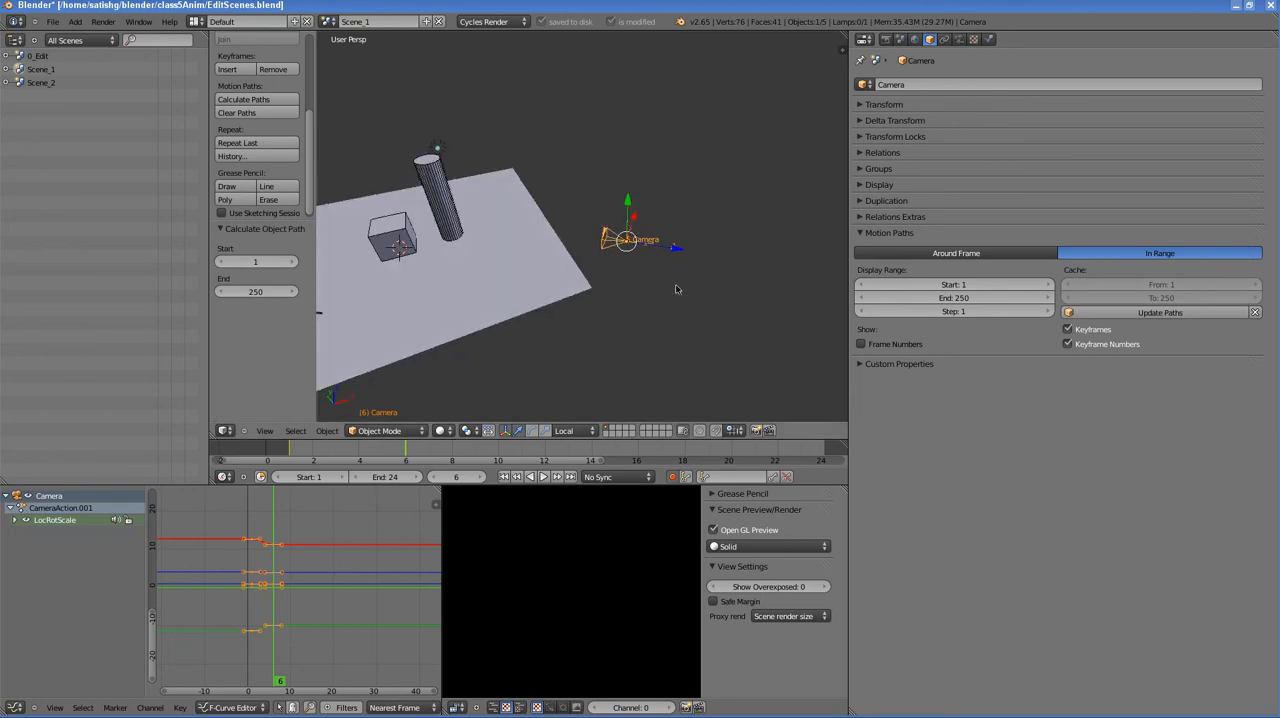
# - At frame 13, move the camera farther toward the scene along its local Z axis by about X -2.361, Y 2.228, Z -0.211
pyautogui.moveTo(410, 452); pyautogui.dragTo(567, 449)
pyautogui.moveTo(675, 251); pyautogui.dragTo(614, 252)
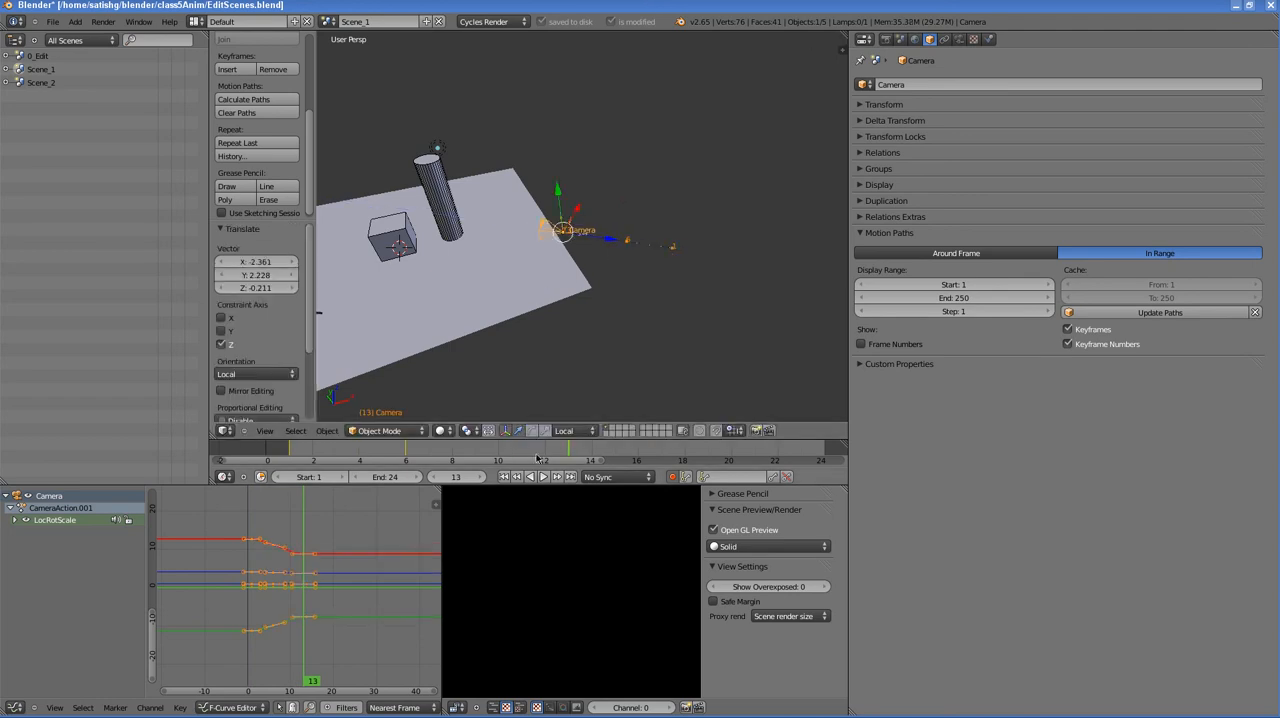
pyautogui.moveTo(563, 452)
pyautogui.mouseDown()
pyautogui.moveTo(320, 444)
pyautogui.moveTo(580, 444)
pyautogui.moveTo(296, 436)
pyautogui.moveTo(571, 453)
pyautogui.mouseUp()
# - Look through the camera and, at frame 20, lower it by about X 0.05675, Y -0.09967, Z -1.690
pyautogui.click(264, 430)
pyautogui.click(290, 388)
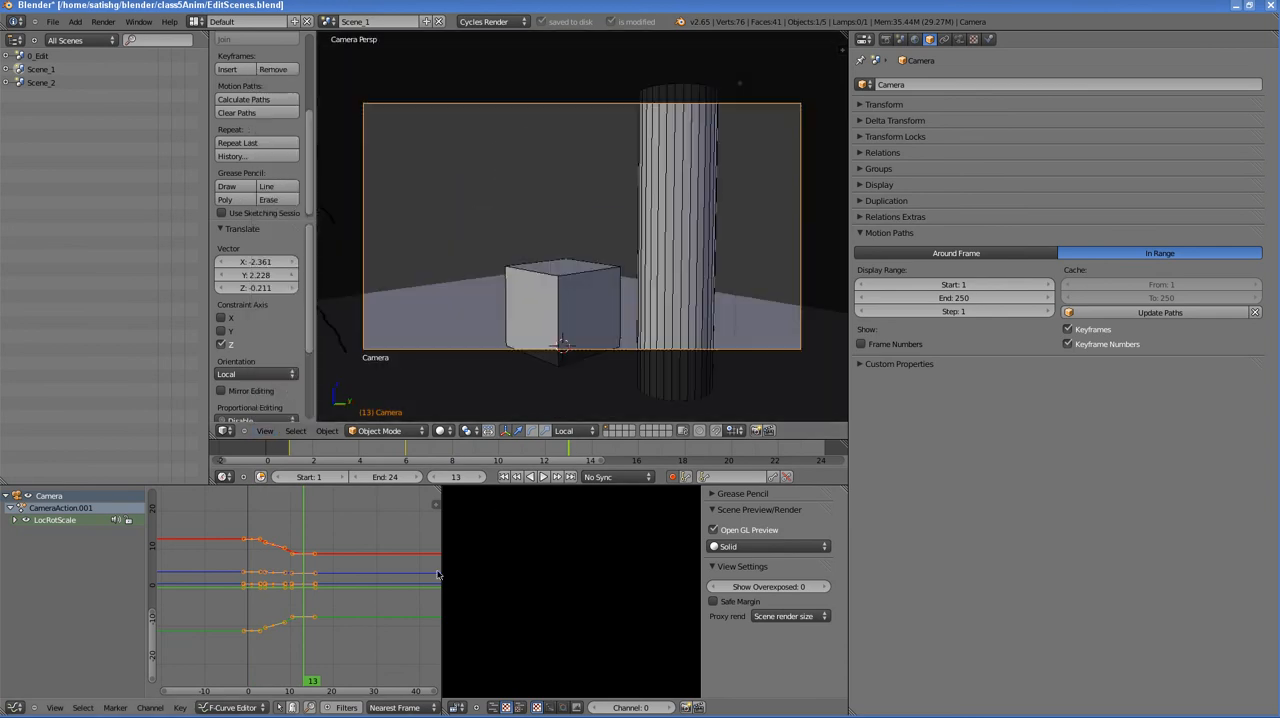
pyautogui.moveTo(332, 452); pyautogui.dragTo(729, 455)
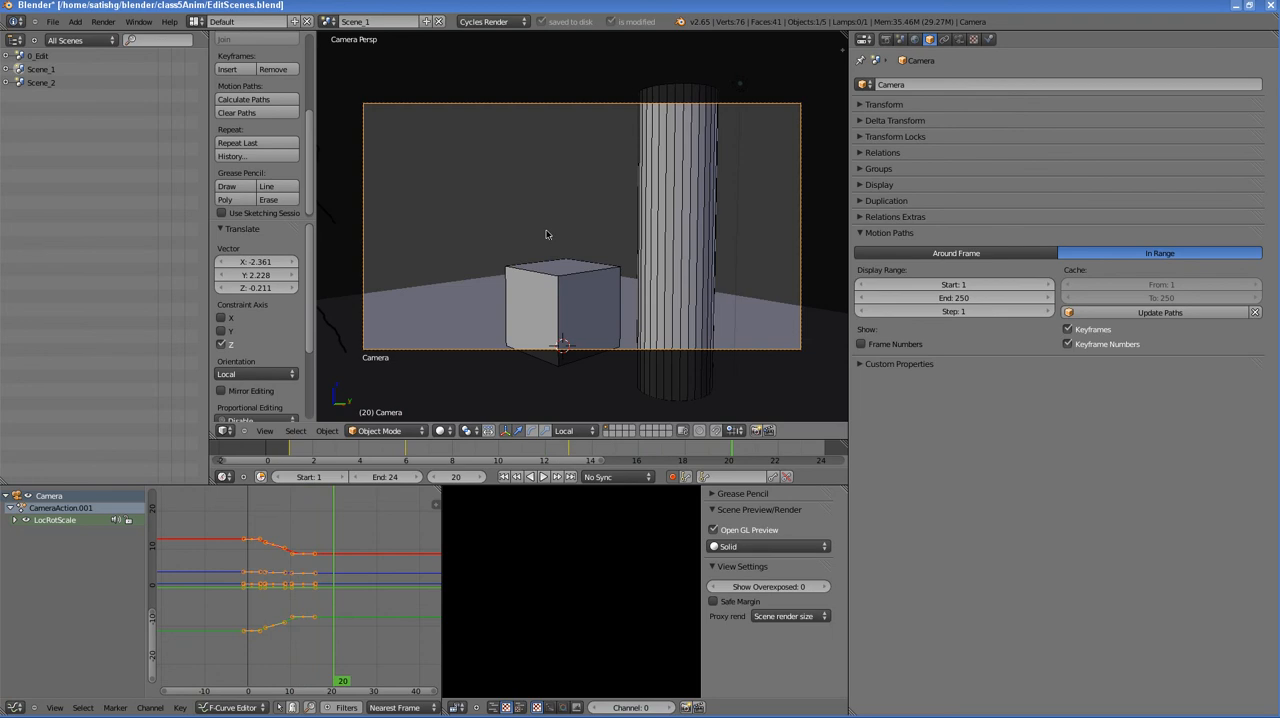
pyautogui.press('g')
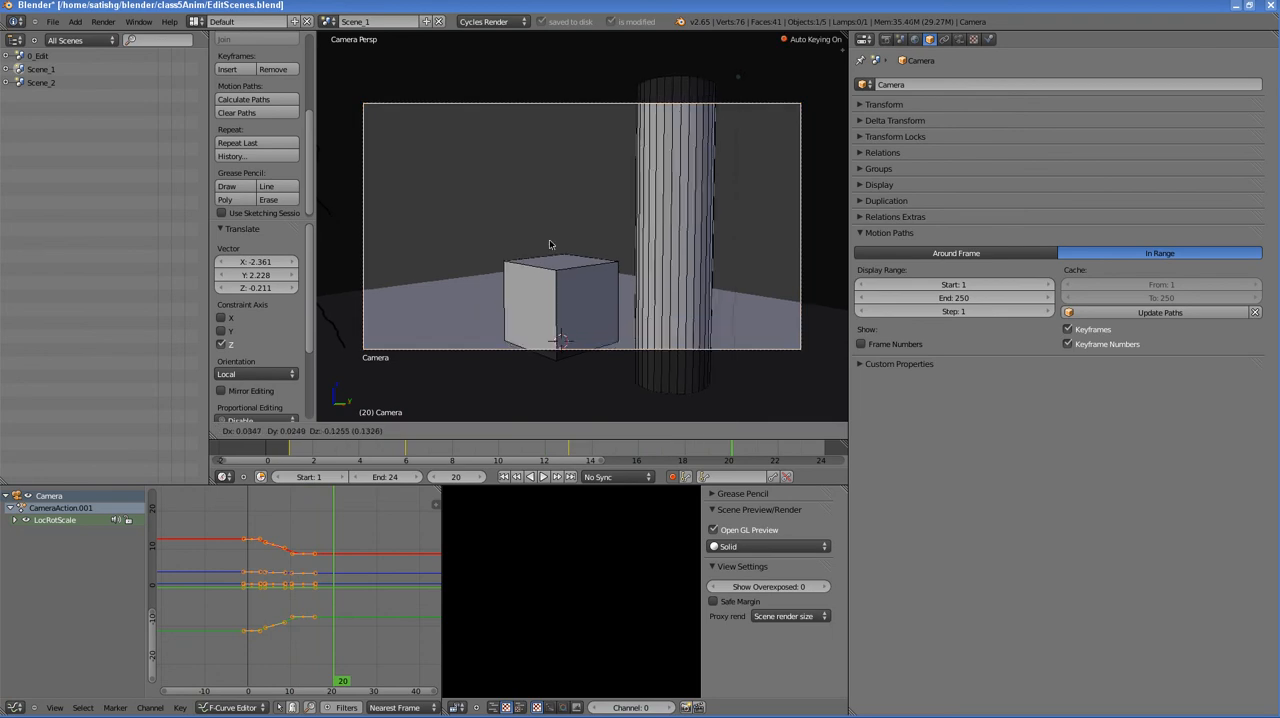
pyautogui.click(543, 369)
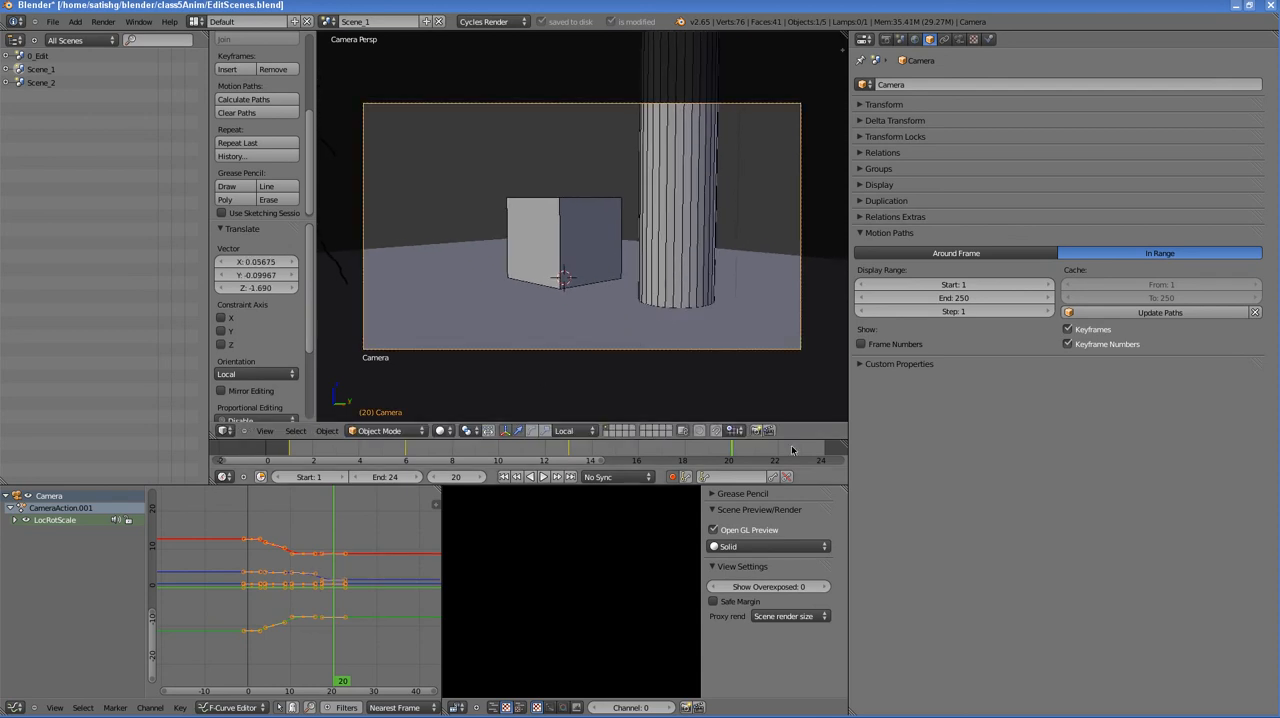
# - At frame 24, move the camera closer to the cube along its local Z axis
pyautogui.press('Right')
pyautogui.press('Right')
pyautogui.press('Right')
pyautogui.press('Right')
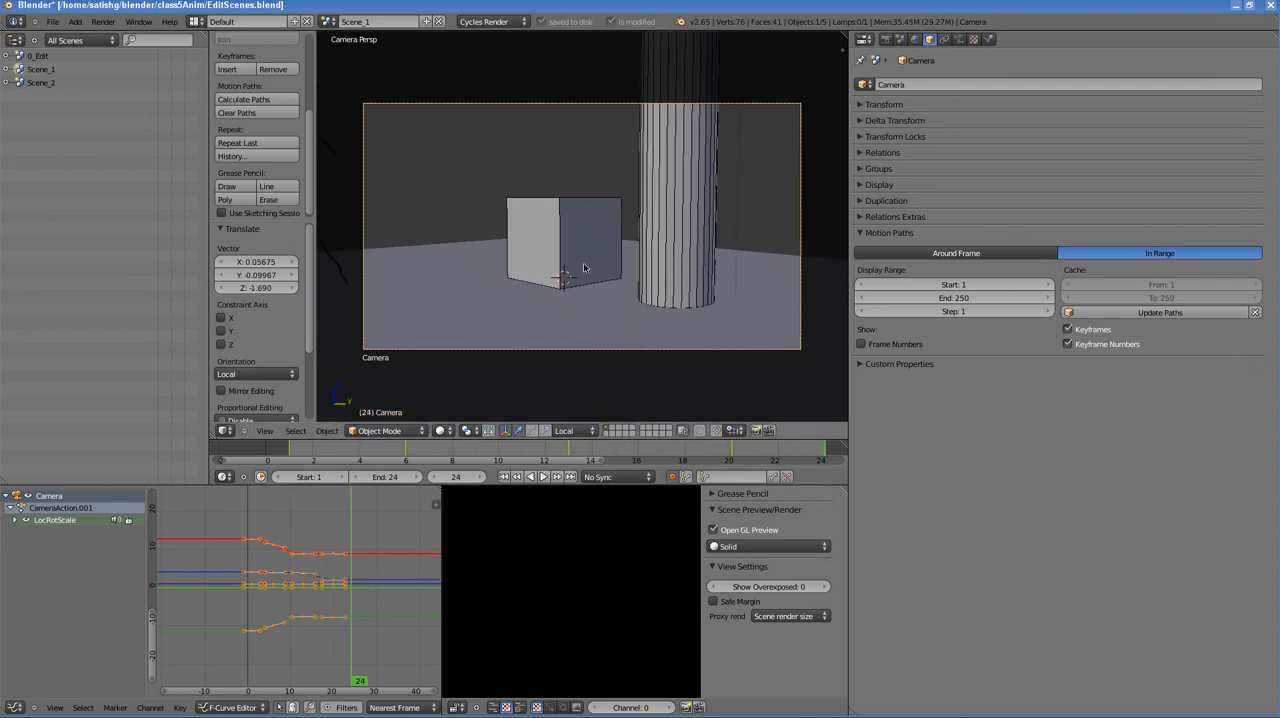
pyautogui.press('g')
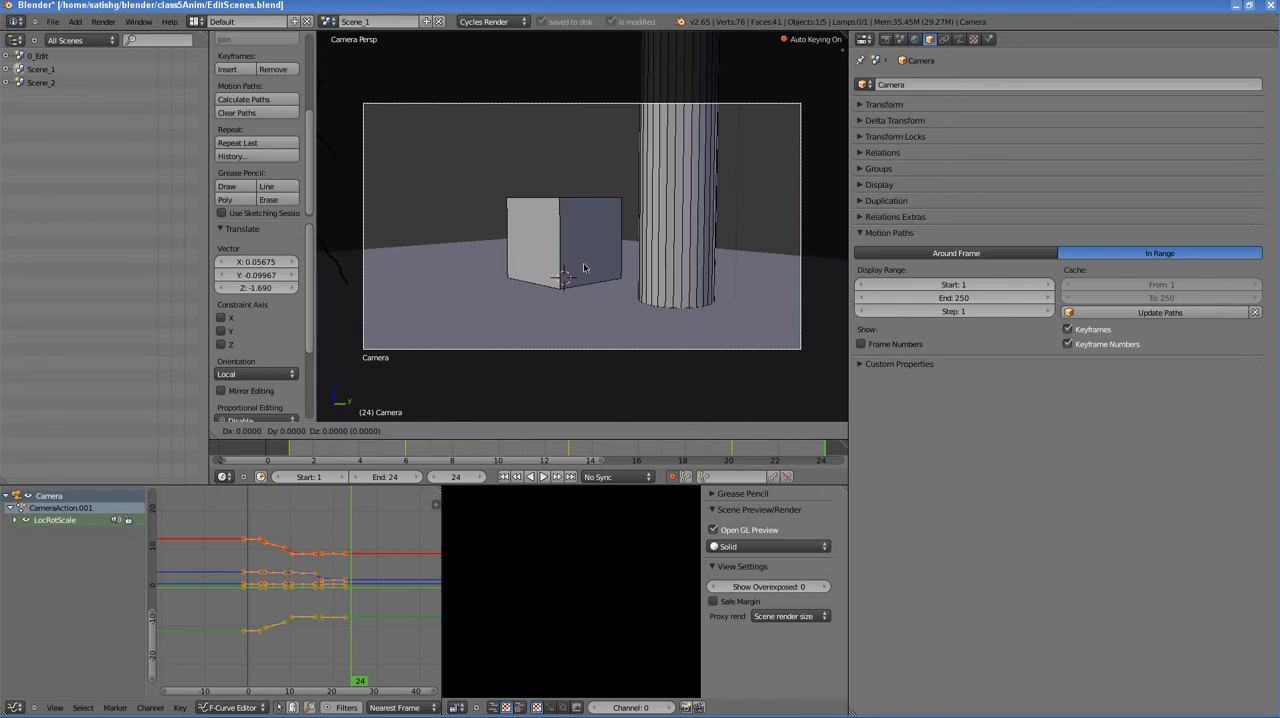
pyautogui.press('z')
pyautogui.press('z')
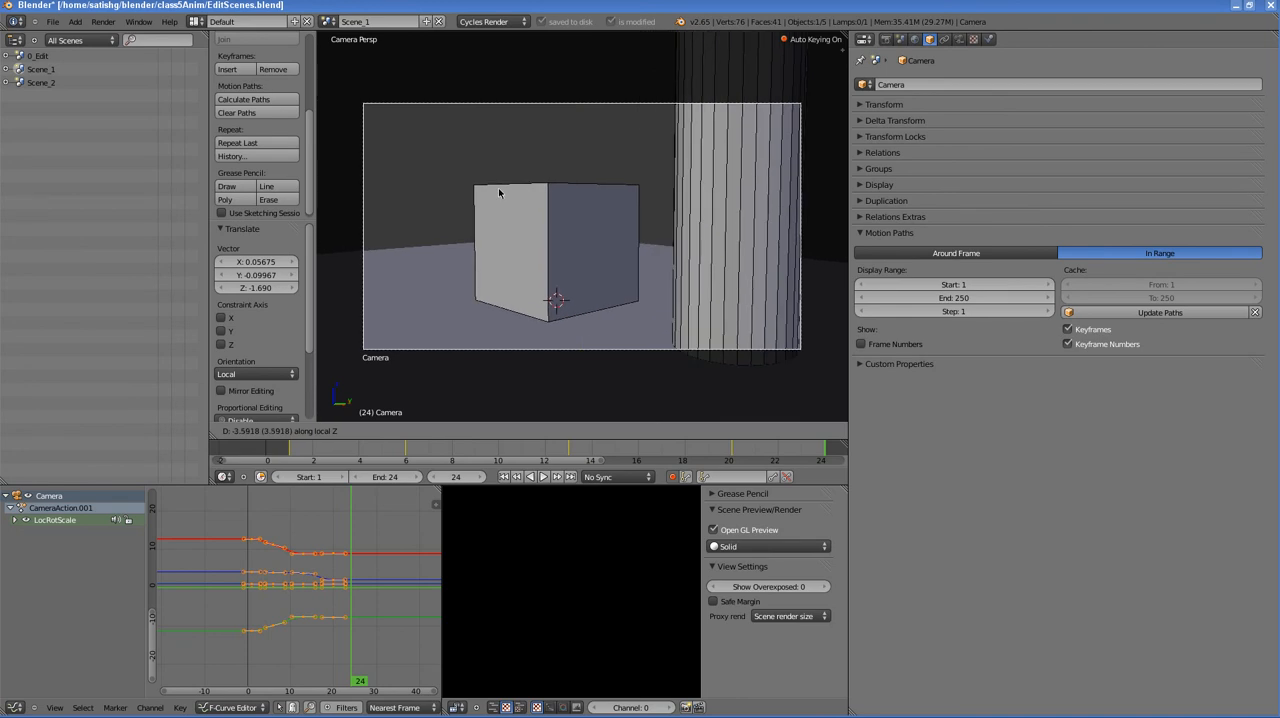
pyautogui.click(500, 204)
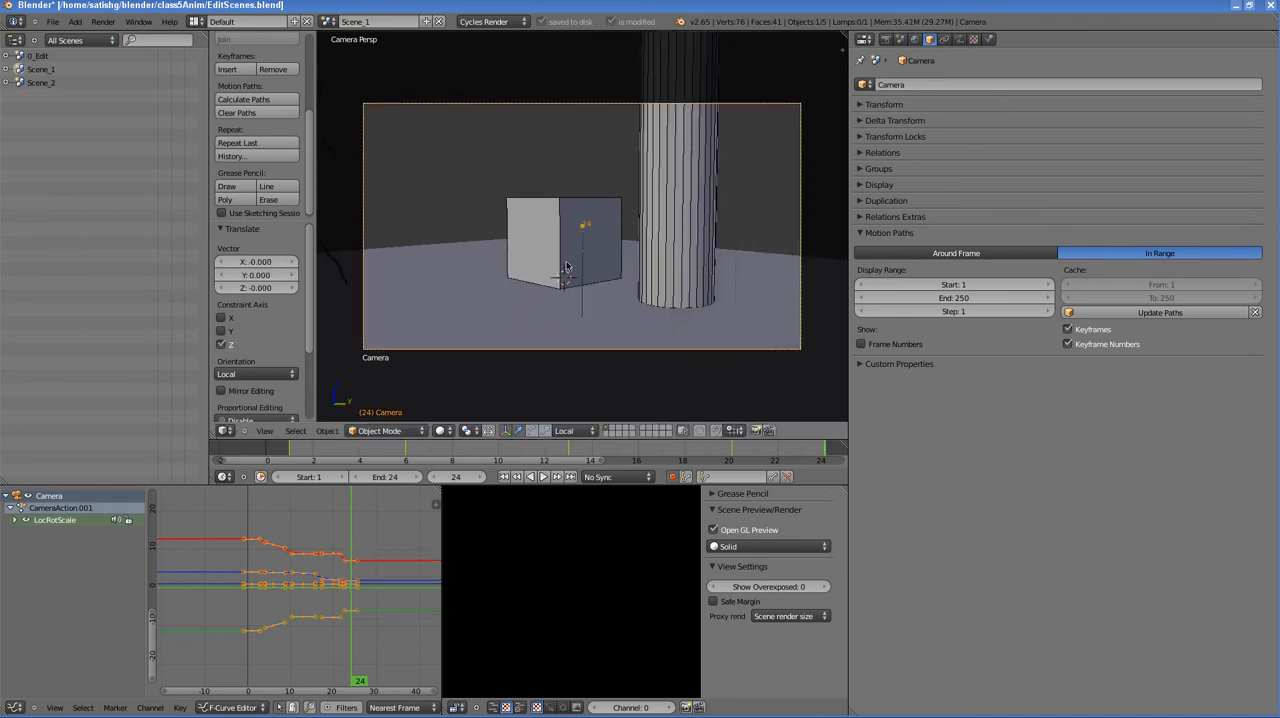
# - Scrub the animation back to frame 1, leave the camera view and examine the camera's complete motion path
pyautogui.moveTo(817, 450); pyautogui.dragTo(291, 457)
pyautogui.click(264, 430)
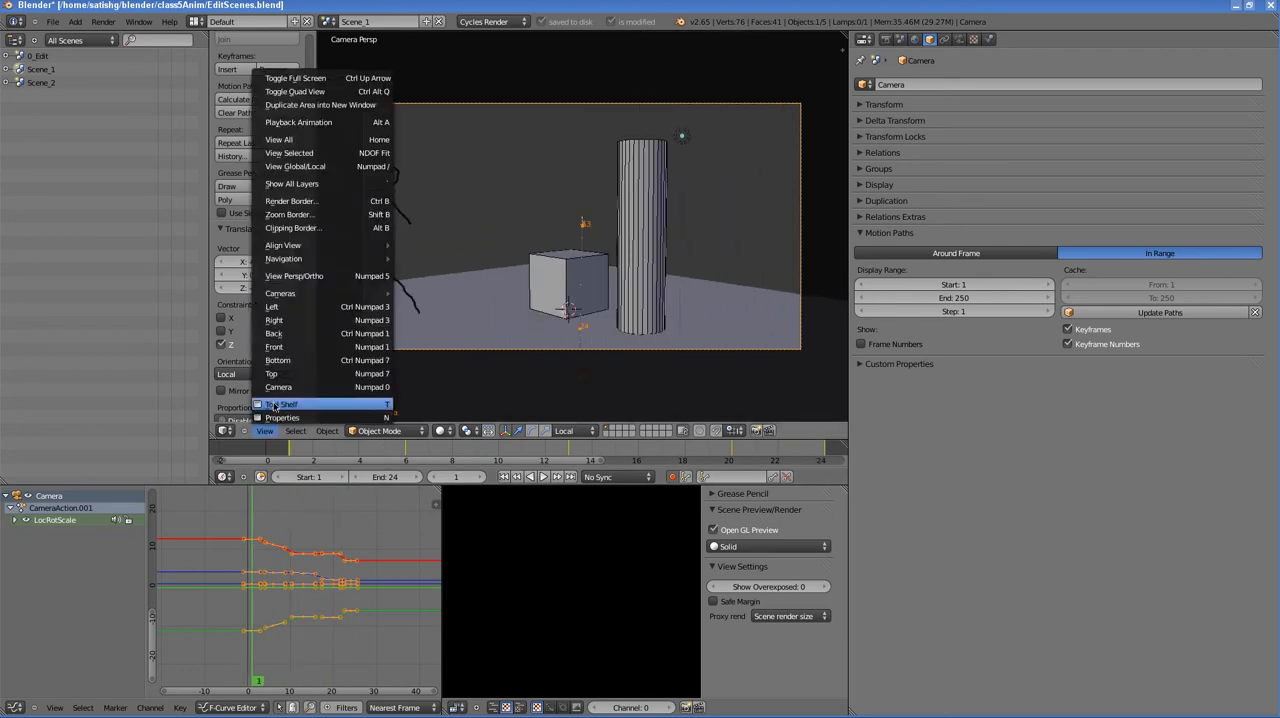
pyautogui.click(280, 388)
pyautogui.moveTo(708, 243); pyautogui.dragTo(606, 286, button='middle')
pyautogui.scroll(3, 584, 268)
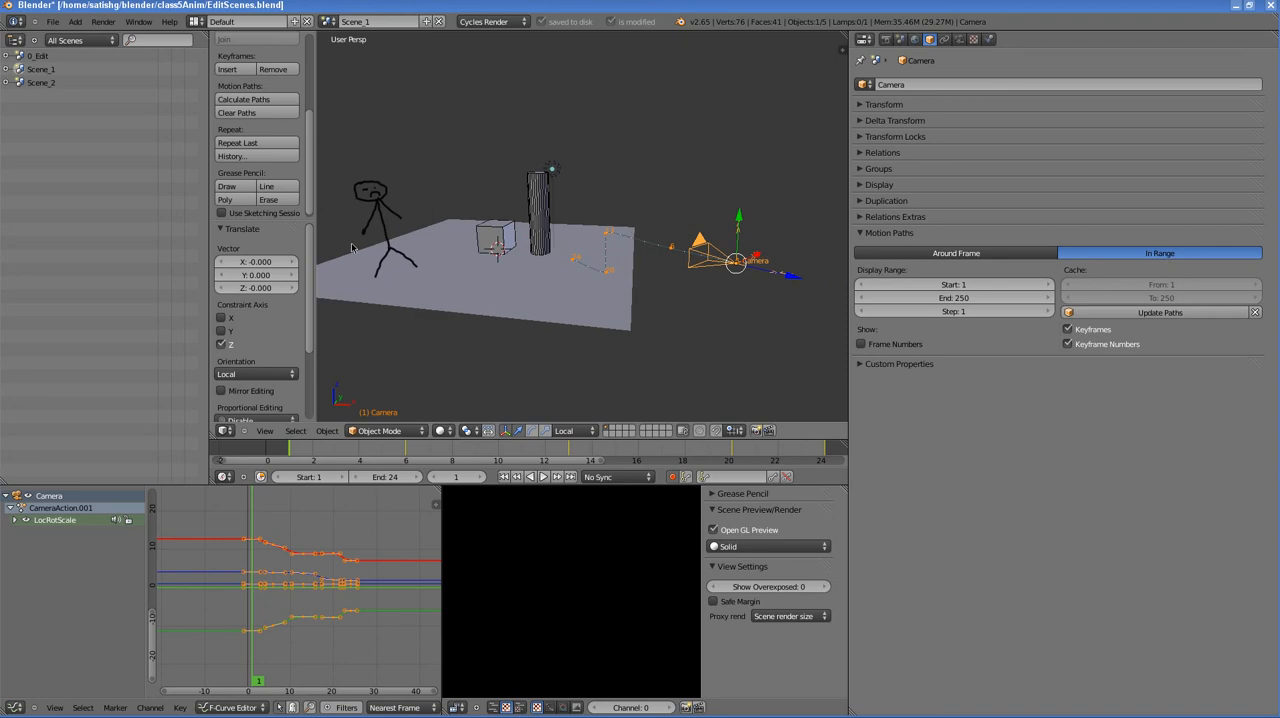
# - Switch to Scene_2 and delete all animation keyframes of Camera.001 in the F-Curve Editor
pyautogui.click(42, 84)
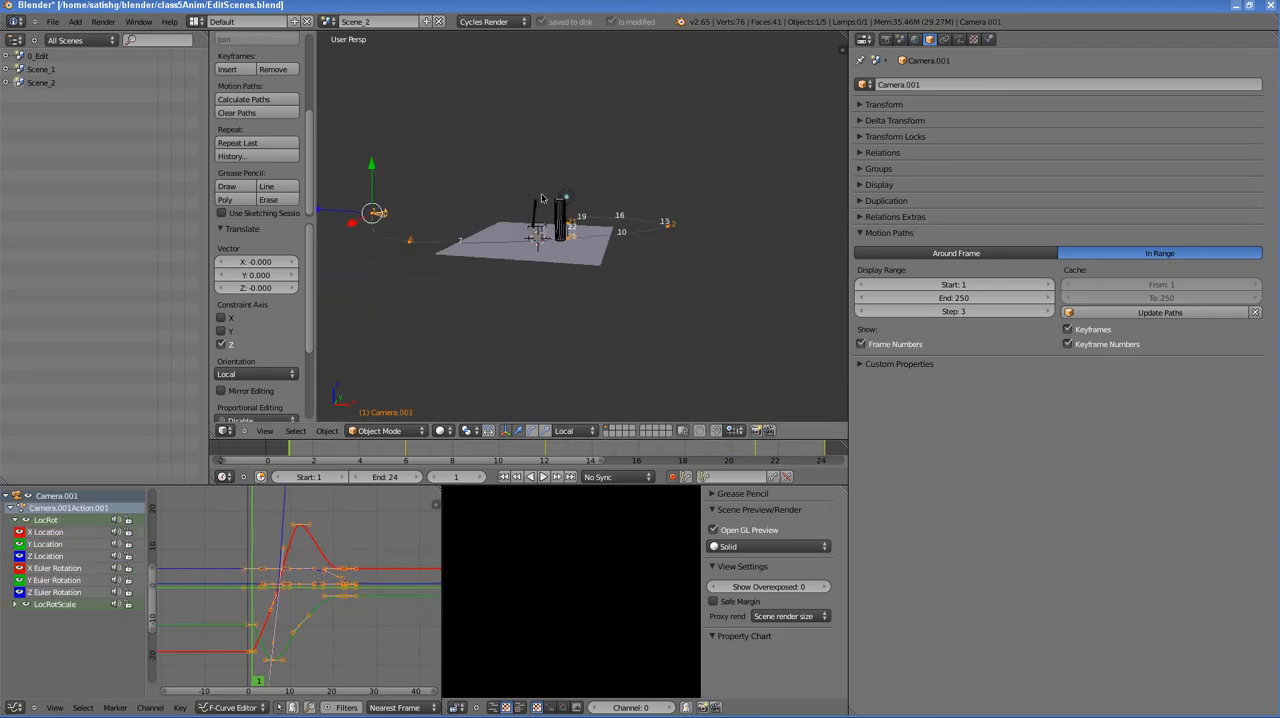
pyautogui.moveTo(542, 198); pyautogui.dragTo(449, 280, button='middle')
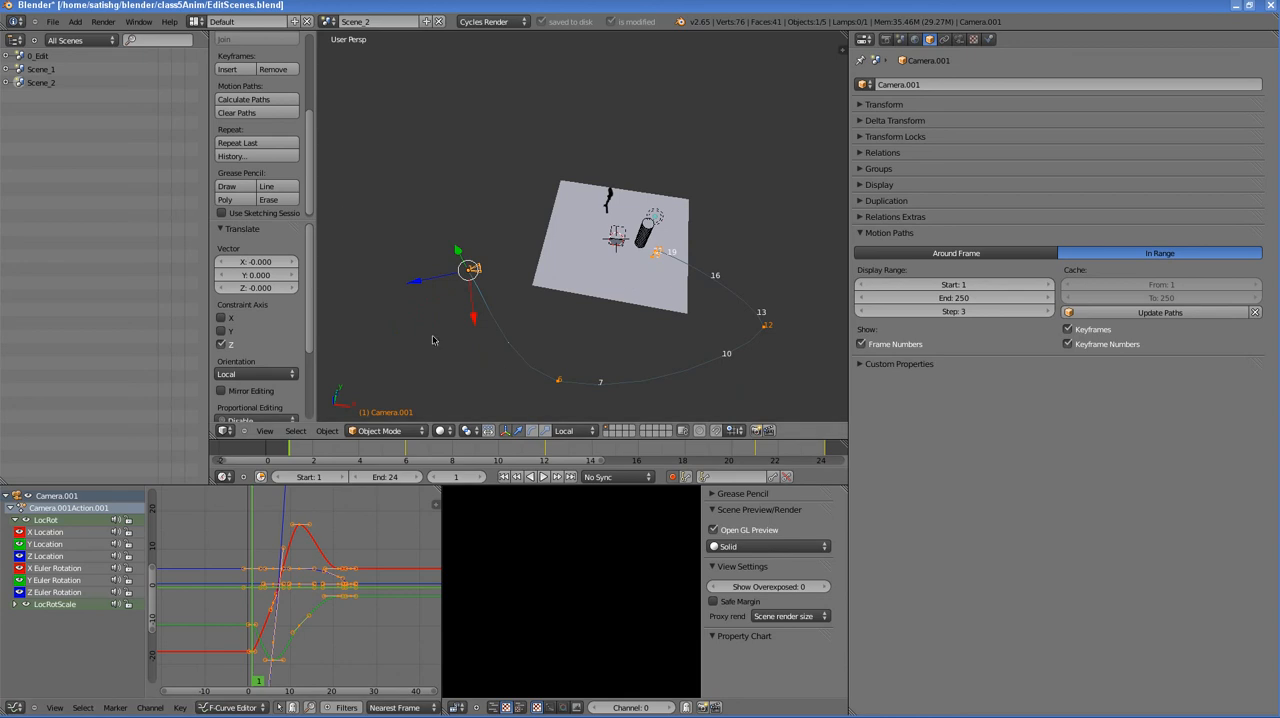
pyautogui.click(302, 580)
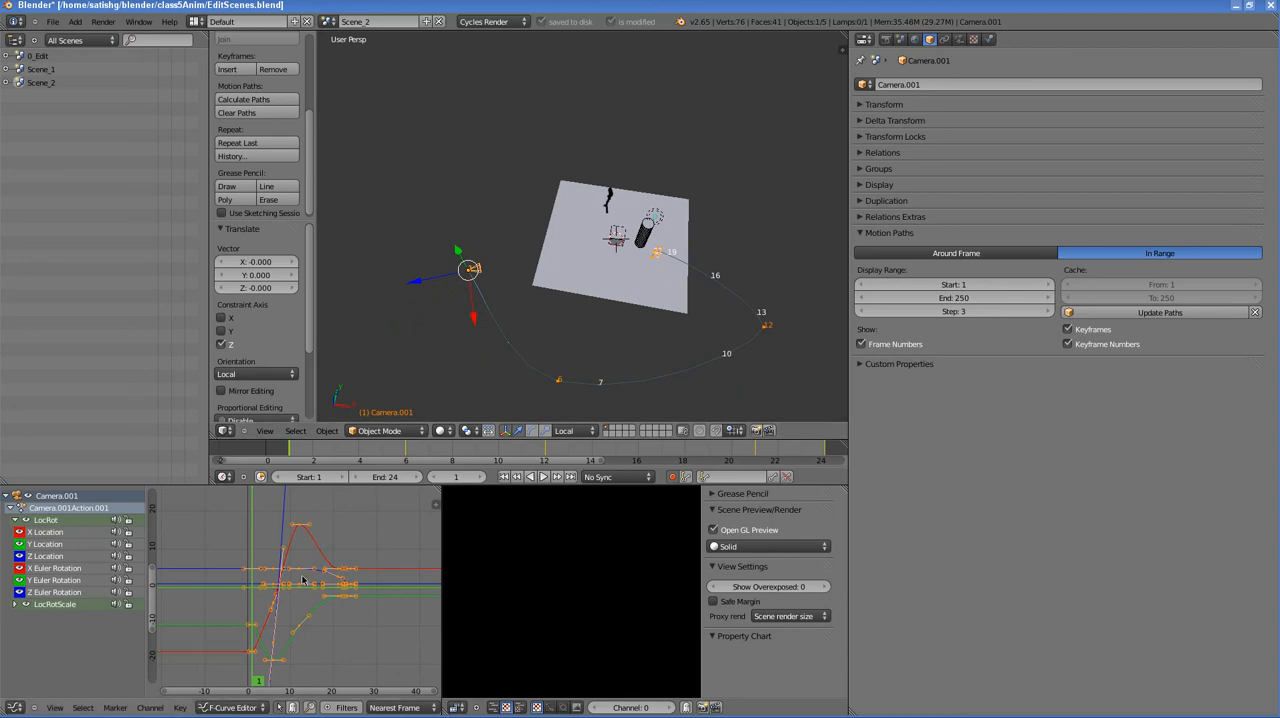
pyautogui.press('x')
pyautogui.click(300, 576)
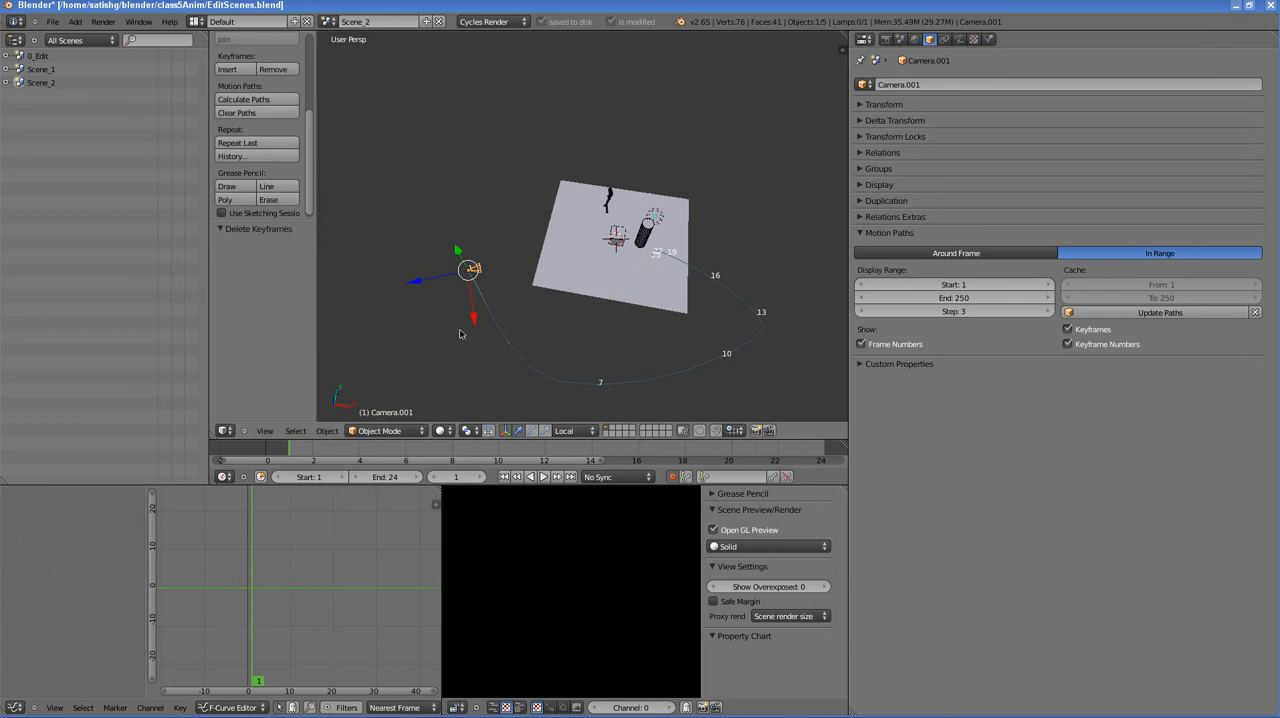
# - Clear the cached motion path of Camera.001
pyautogui.moveTo(446, 307); pyautogui.dragTo(517, 280, button='middle')
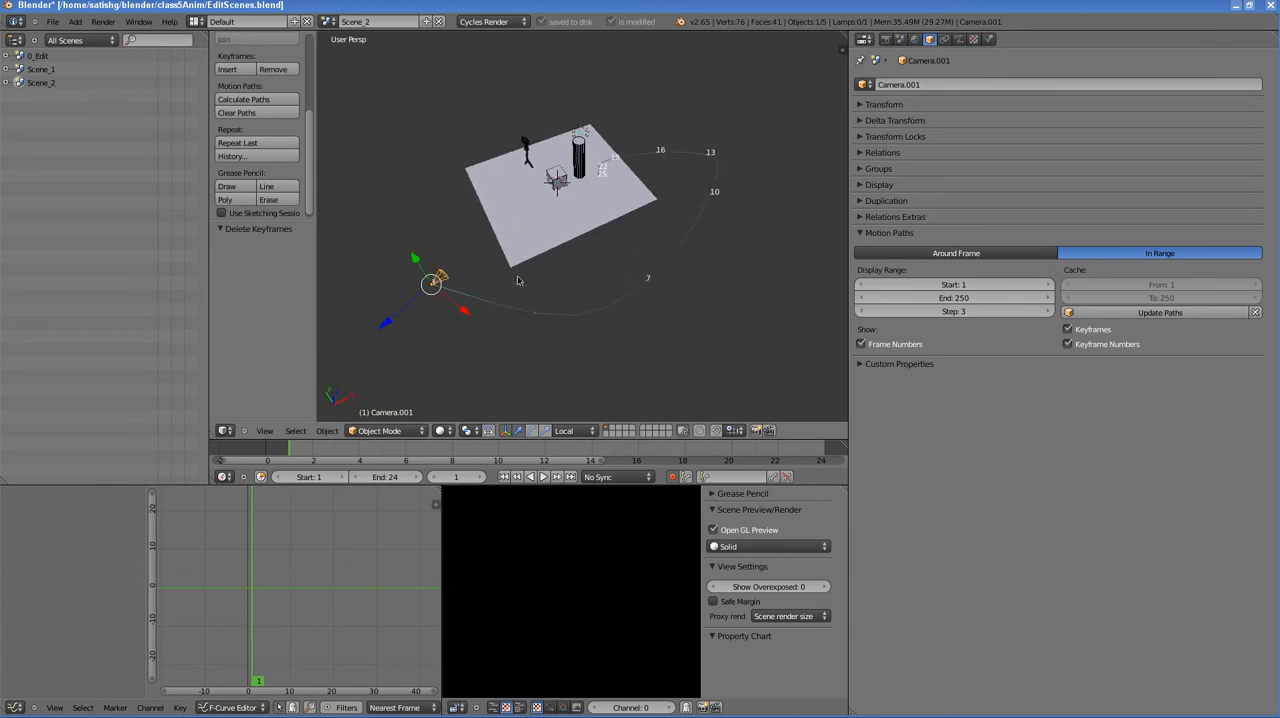
pyautogui.click(1257, 314)
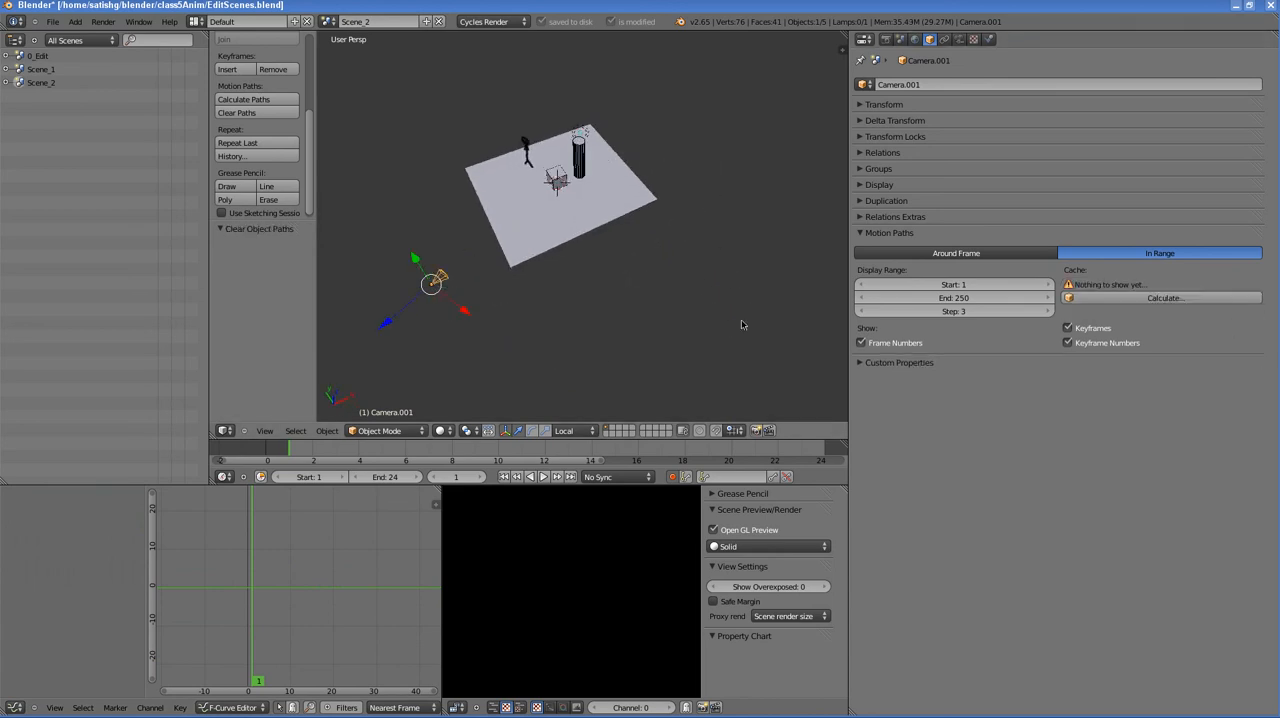
pyautogui.scroll(1, 556, 257)
pyautogui.moveTo(507, 273); pyautogui.dragTo(547, 240, button='middle')
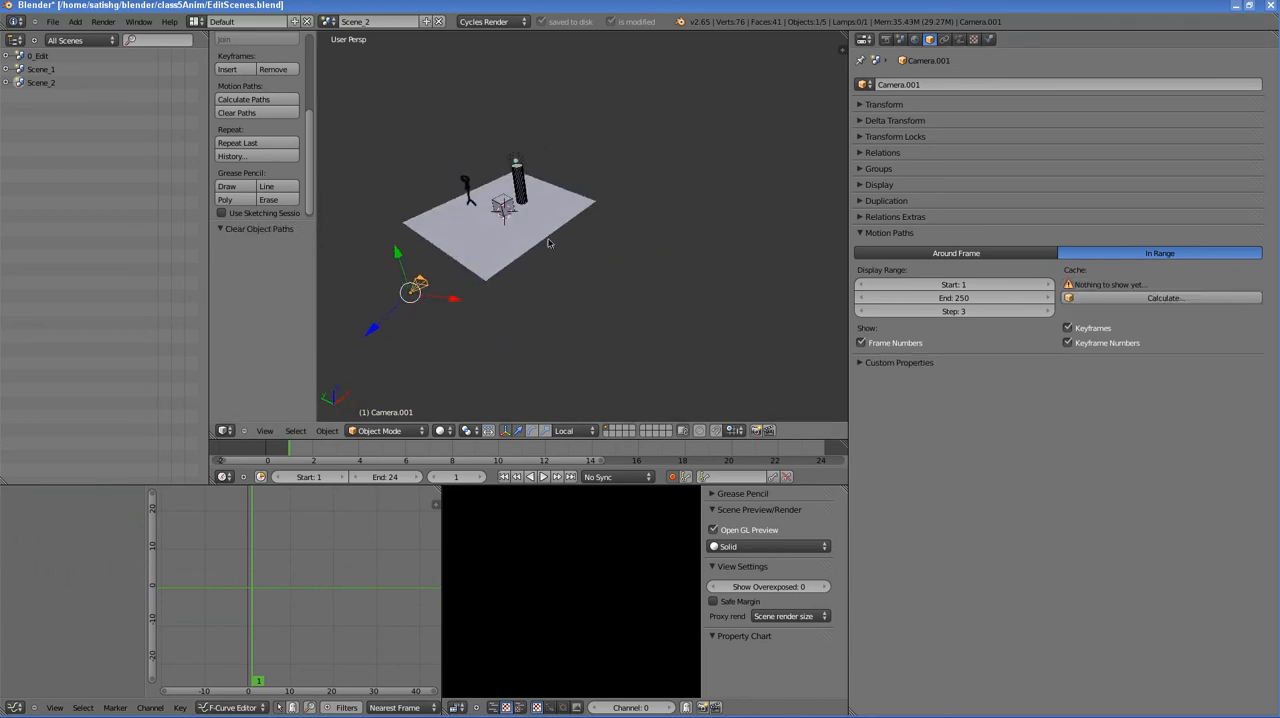
# - Check the framing of Scene_2 through Camera.001
pyautogui.click(265, 431)
pyautogui.moveTo(320, 384)
pyautogui.click(430, 402)
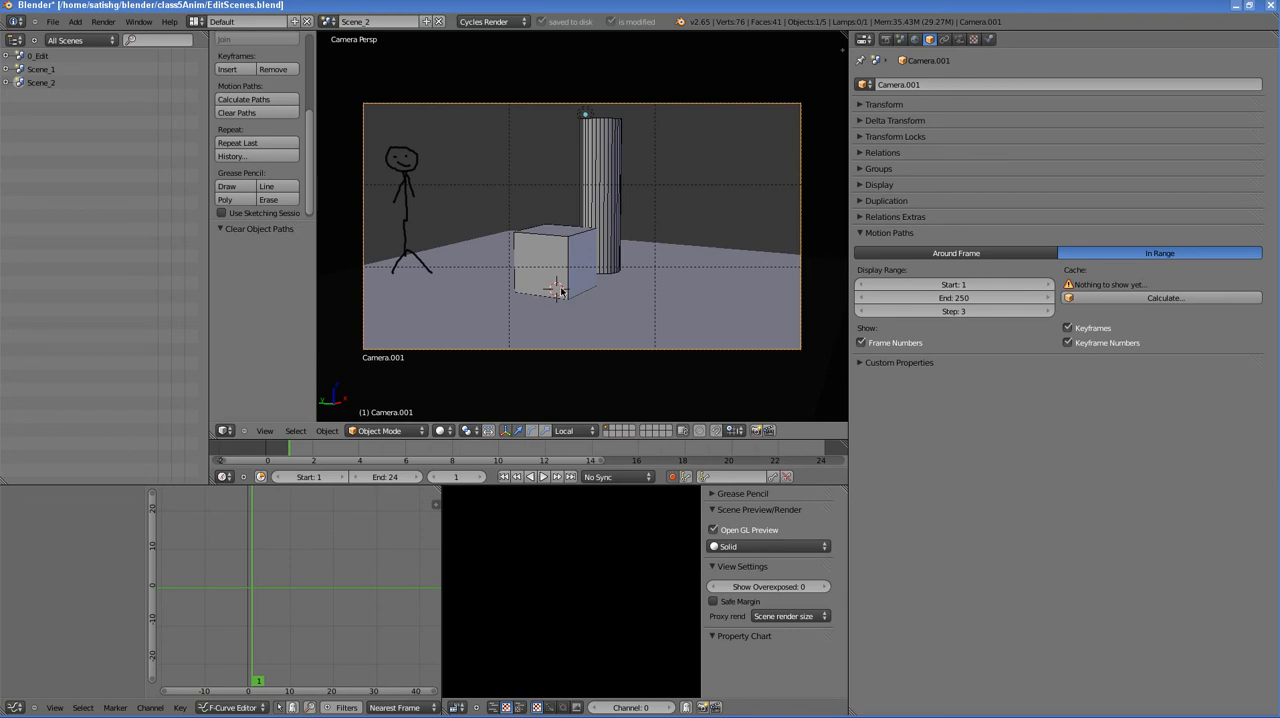
# - Leave the camera view and try placing the 3D cursor in the empty space beyond the plane
pyautogui.press('KP_0')
pyautogui.scroll(5, 572, 284)
pyautogui.moveTo(583, 276); pyautogui.dragTo(613, 279, button='middle')
pyautogui.click(628, 168)
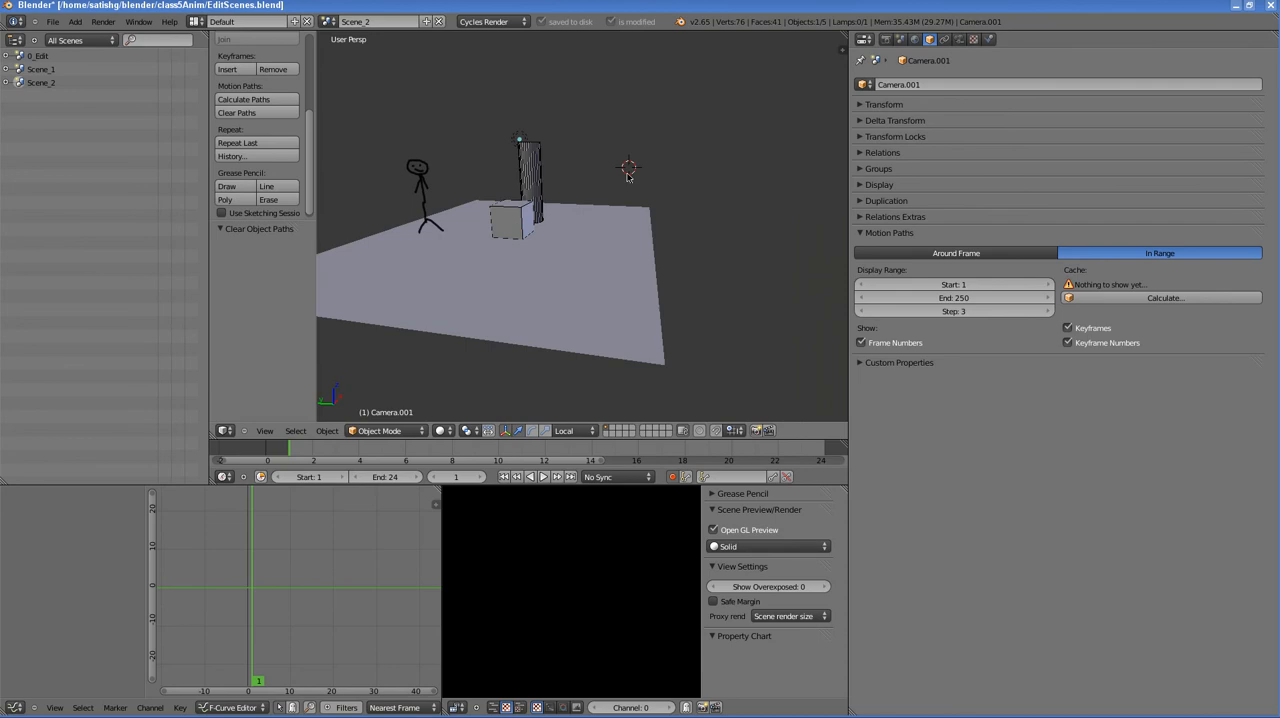
pyautogui.scroll(-4, 540, 235)
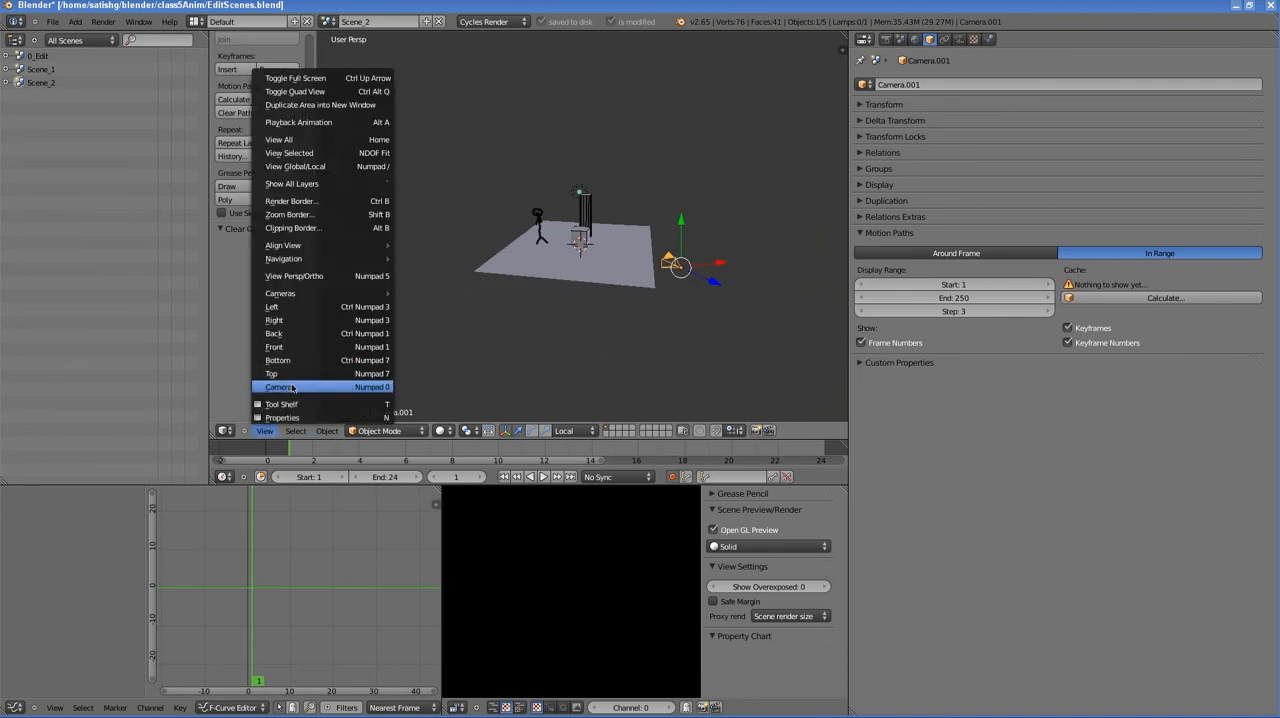
# - Look through Camera.001, set the pivot point to 3D Cursor and insert a LocRot keyframe at frame 1
pyautogui.click(285, 386)
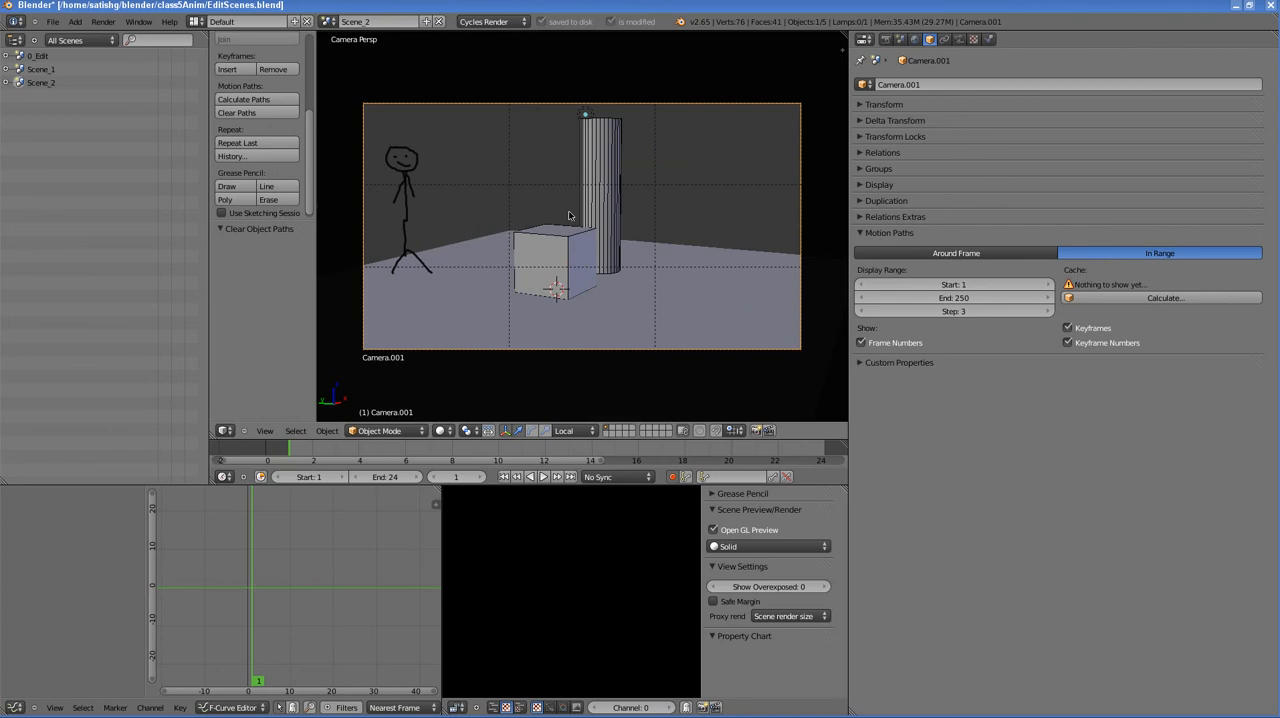
pyautogui.click(467, 431)
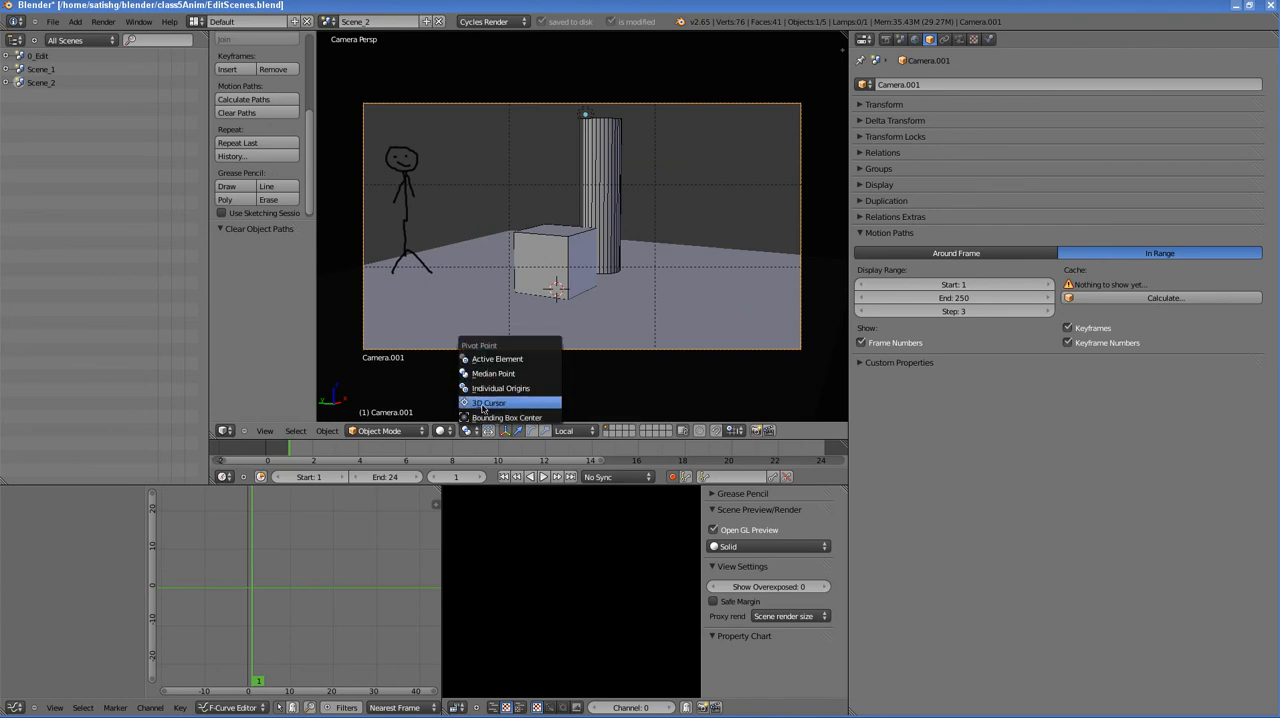
pyautogui.click(483, 404)
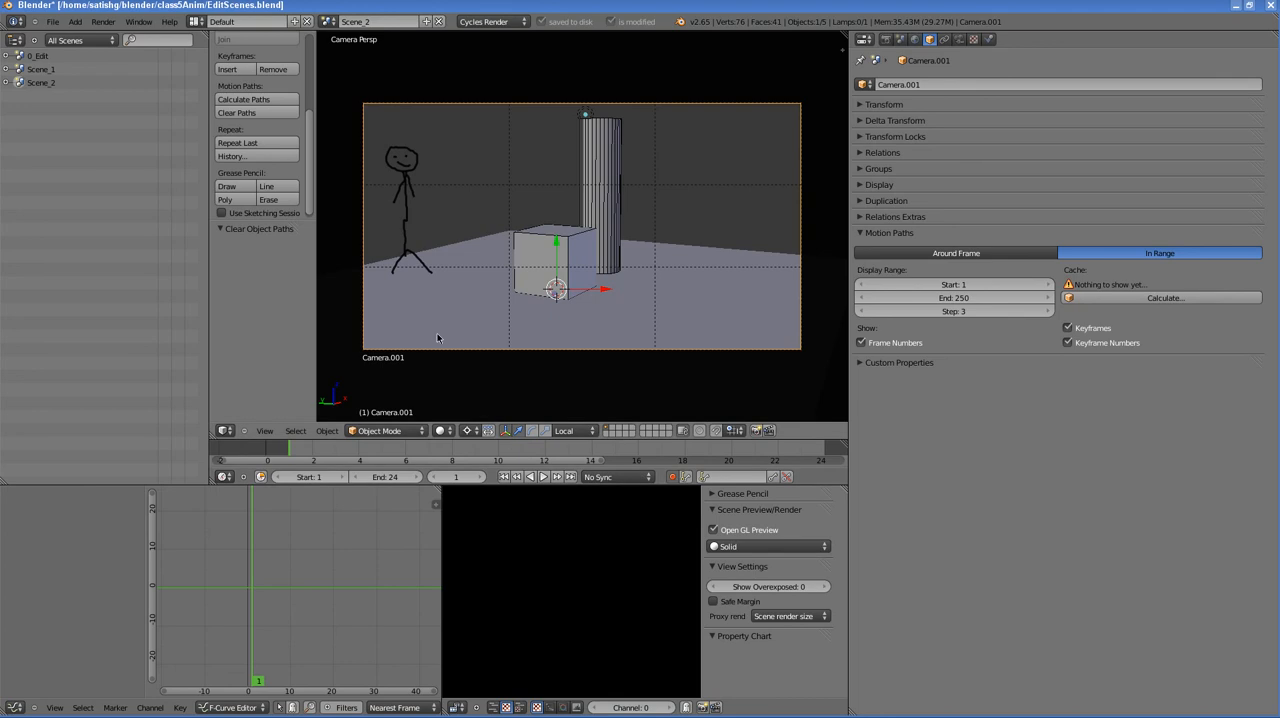
pyautogui.press('i')
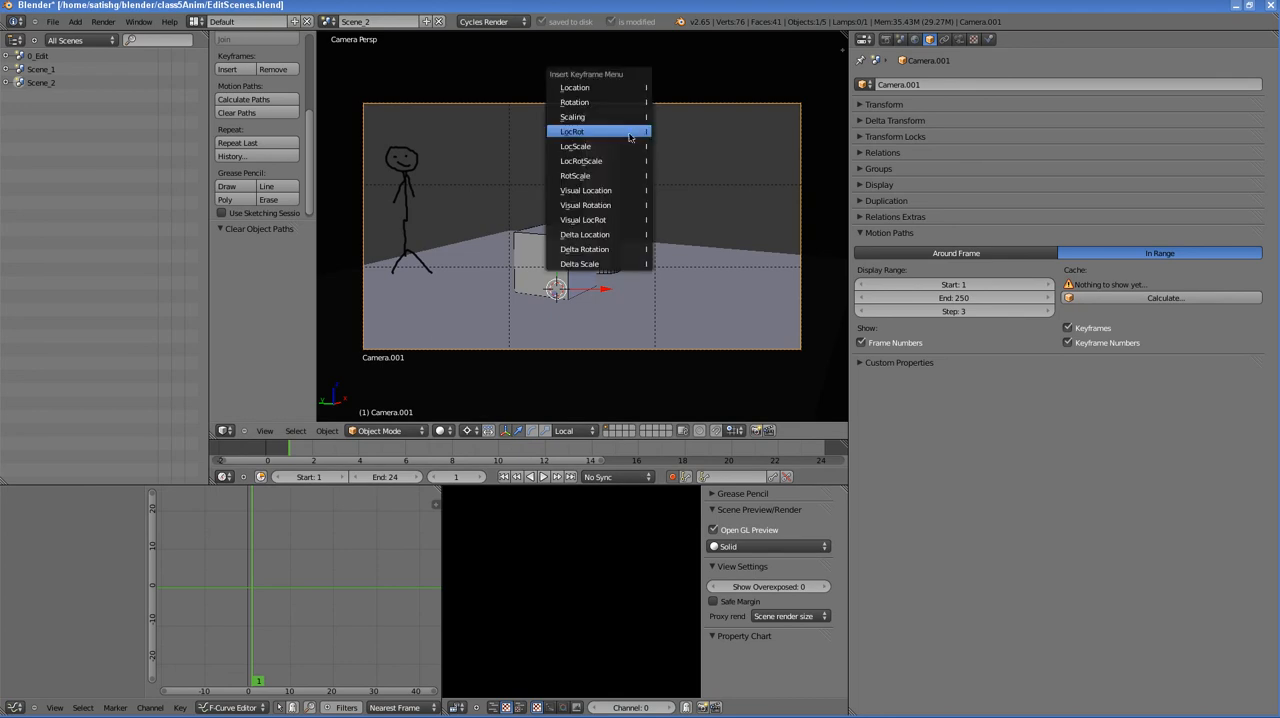
pyautogui.click(611, 133)
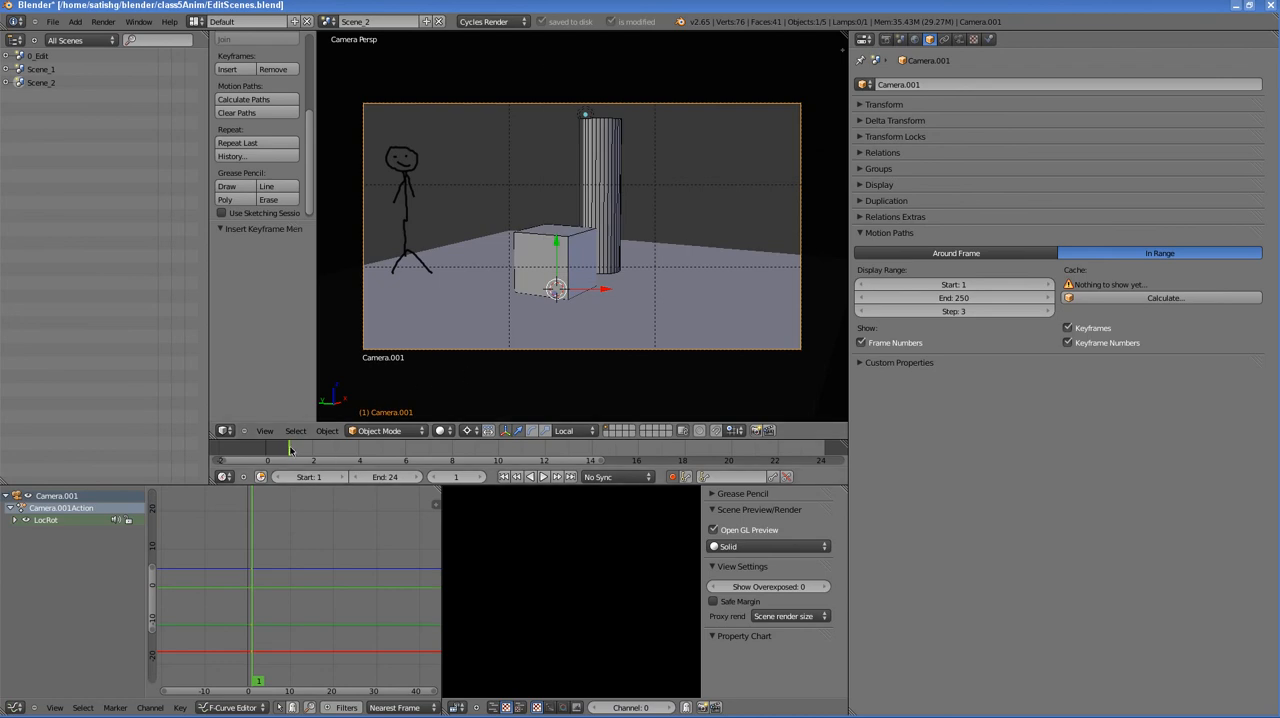
# - At frame 10, rotate Camera.001 about 45.83° around the 3D cursor on the global Z axis
pyautogui.moveTo(290, 450); pyautogui.dragTo(497, 455)
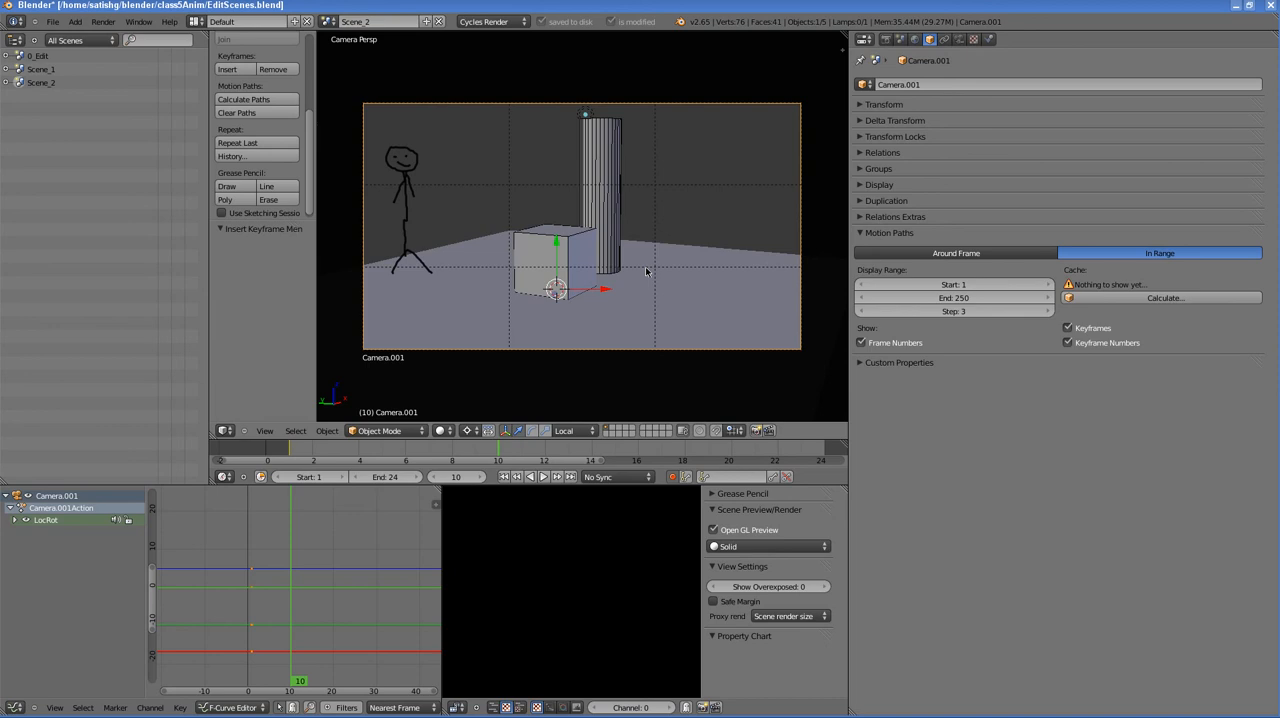
pyautogui.press('r')
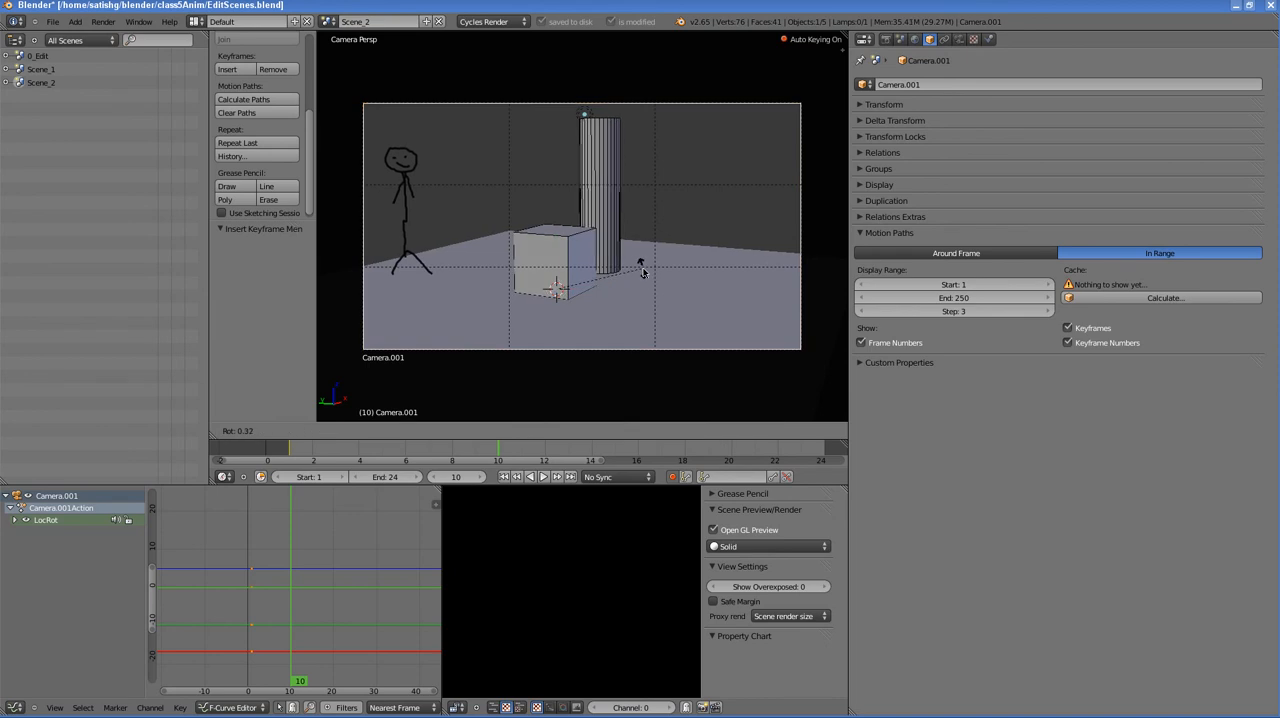
pyautogui.press('z')
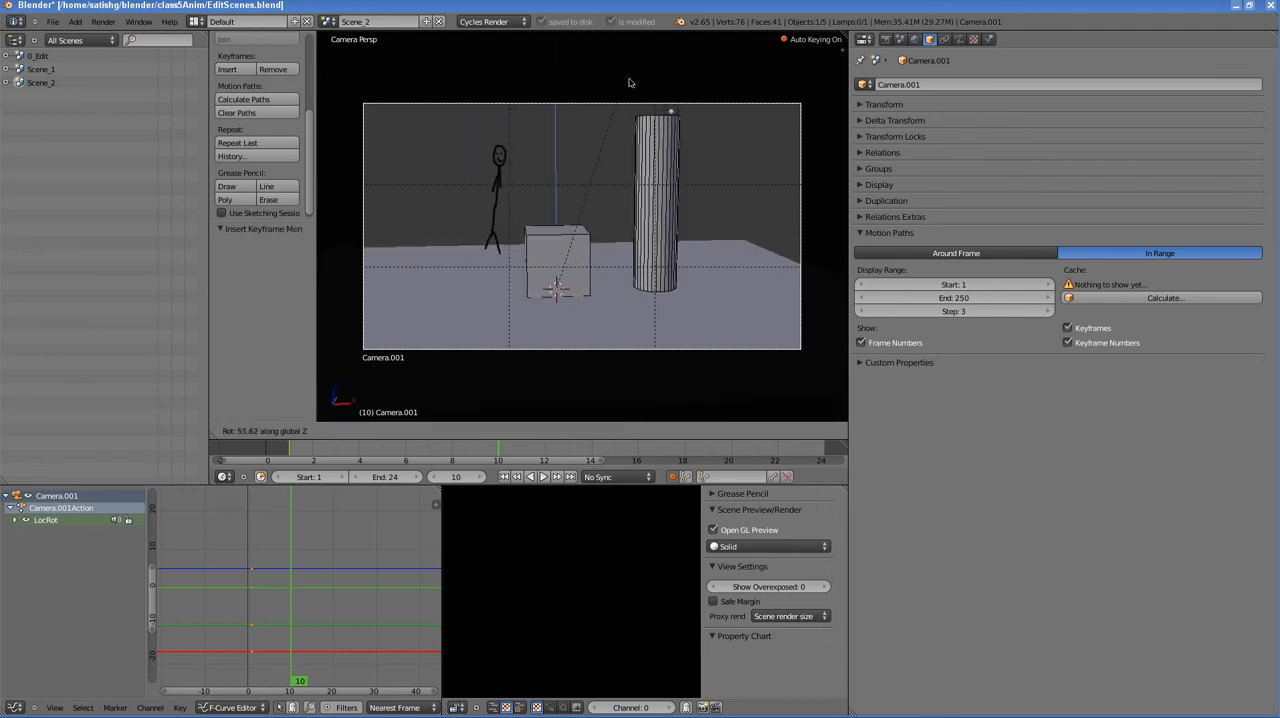
pyautogui.click(652, 104)
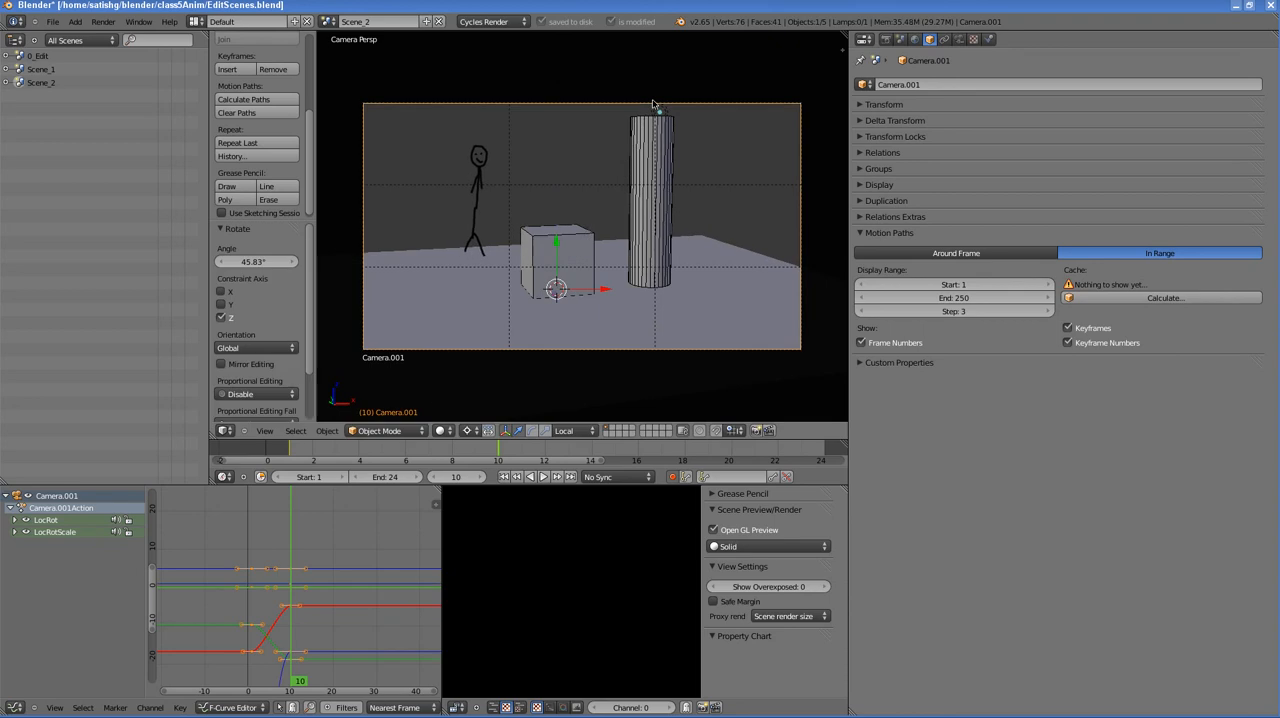
pyautogui.moveTo(498, 455)
pyautogui.mouseDown()
pyautogui.moveTo(291, 457)
pyautogui.moveTo(498, 458)
pyautogui.mouseUp()
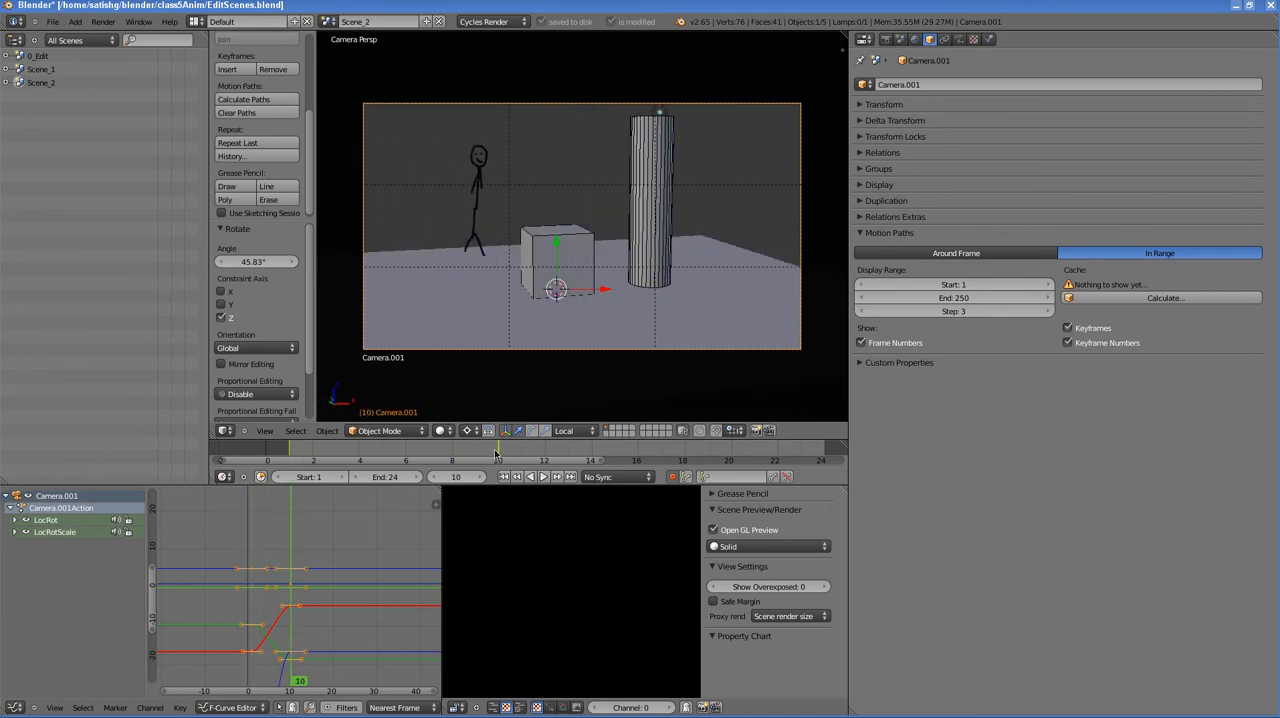
# - Calculate Camera.001's motion path for frames 1 to 250 and view it in user perspective
pyautogui.click(1175, 300)
pyautogui.click(1178, 295)
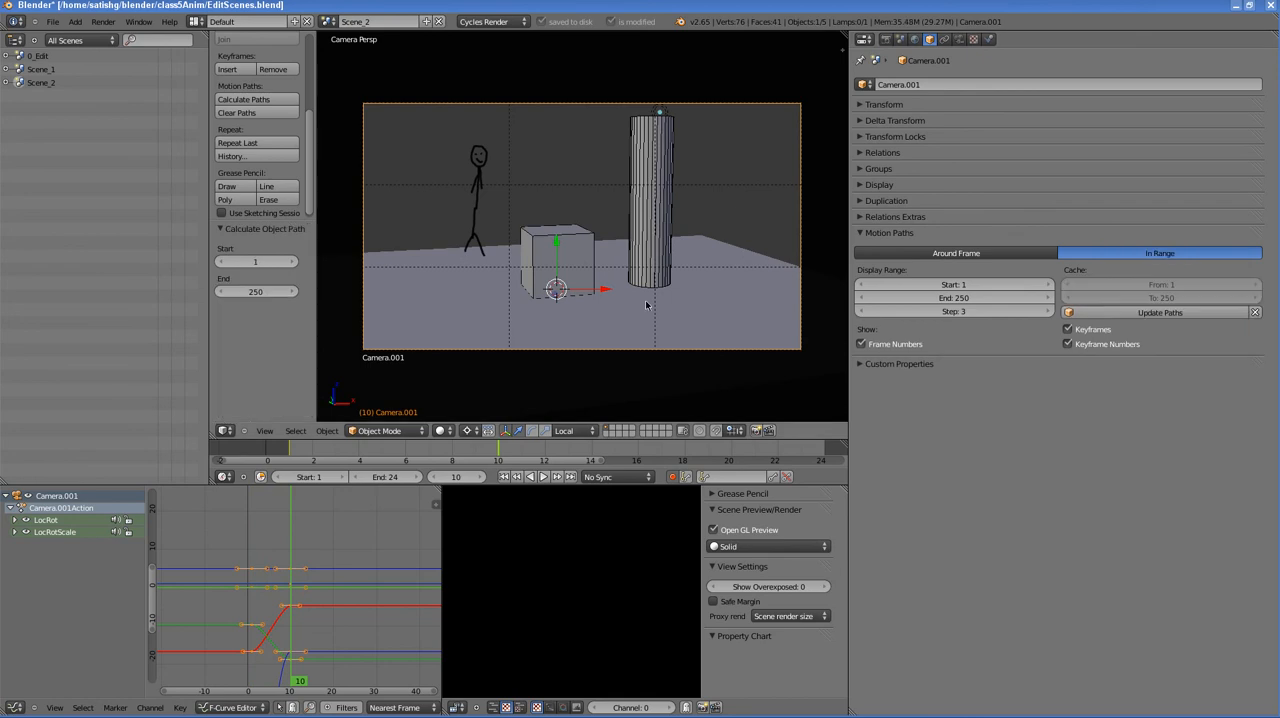
pyautogui.moveTo(476, 228); pyautogui.dragTo(541, 245, button='middle')
pyautogui.scroll(-5, 541, 245)
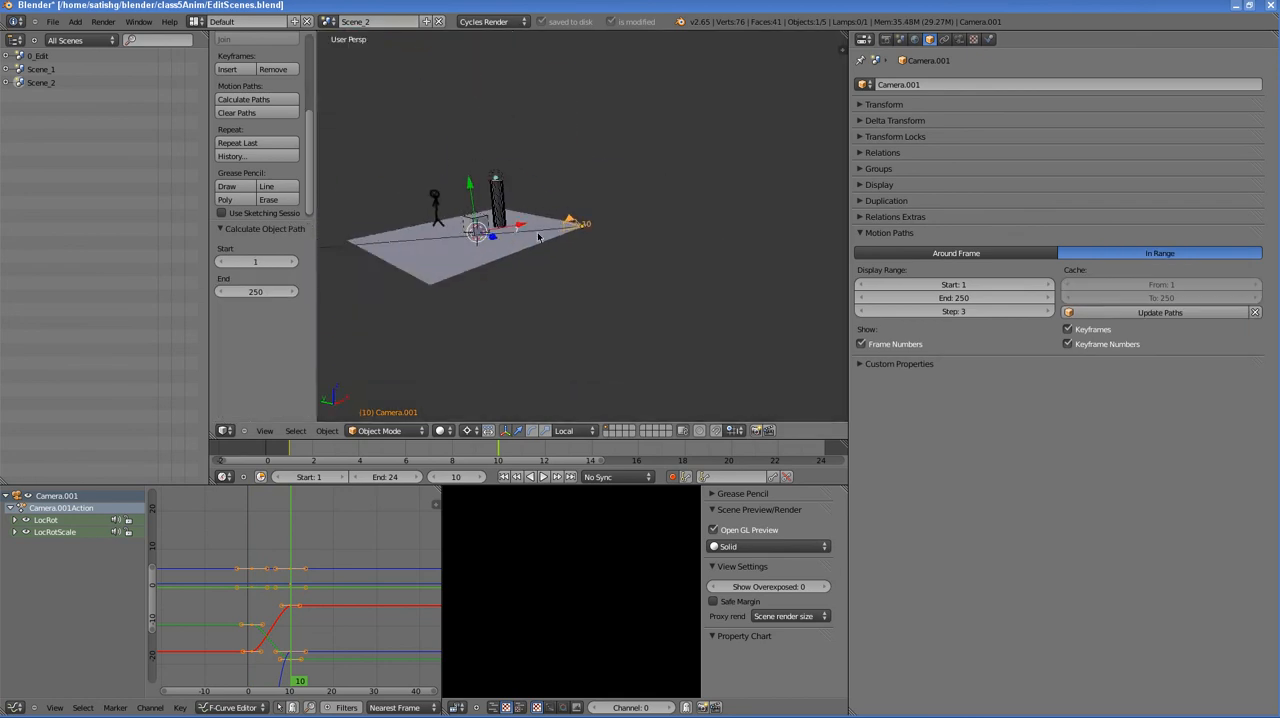
# - Return to the camera view and, at frame 21, rotate Camera.001 about 85.33° around the 3D cursor on the global Z axis
pyautogui.moveTo(450, 212); pyautogui.dragTo(588, 247, button='middle')
pyautogui.scroll(-3, 590, 247)
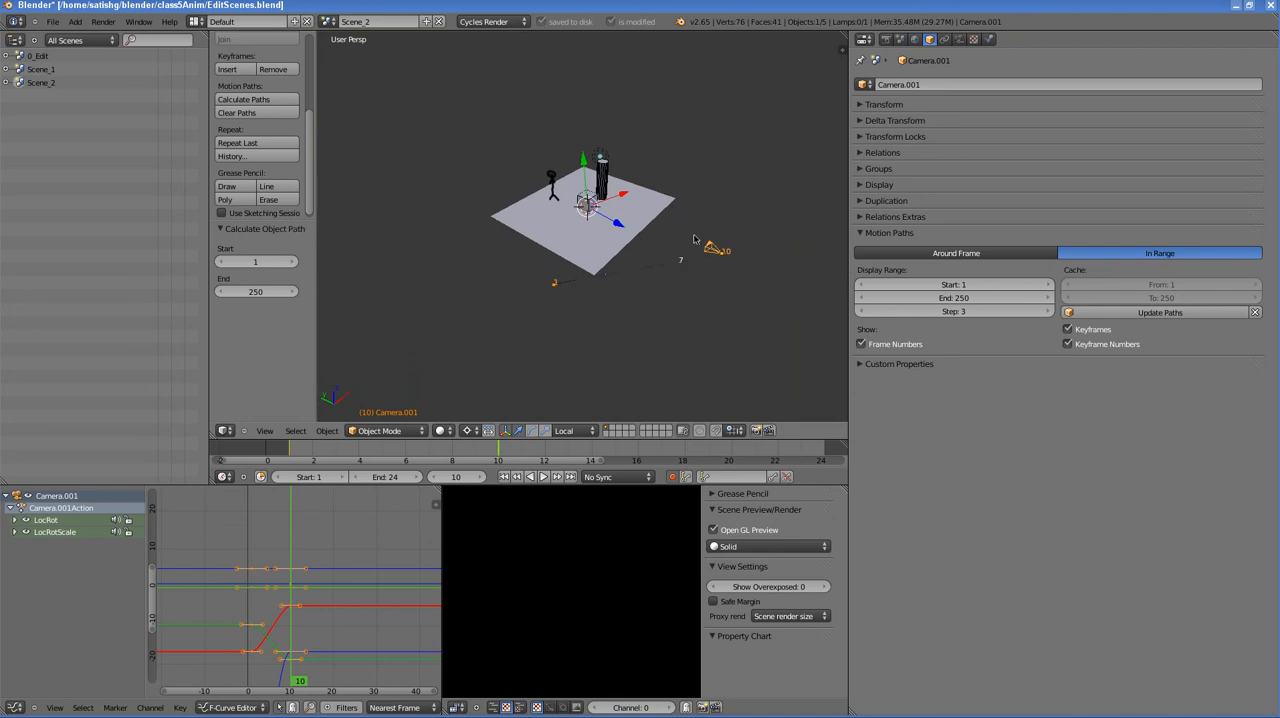
pyautogui.moveTo(694, 240); pyautogui.dragTo(644, 246, button='middle')
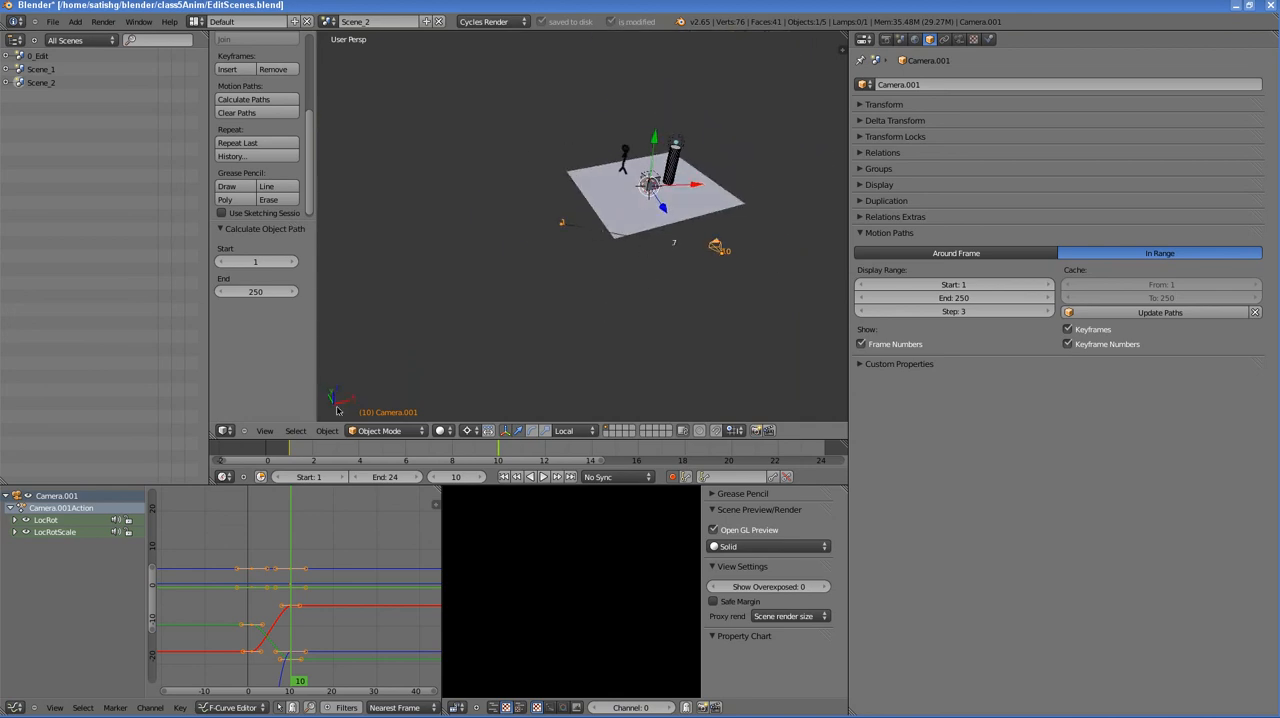
pyautogui.click(264, 430)
pyautogui.click(300, 378)
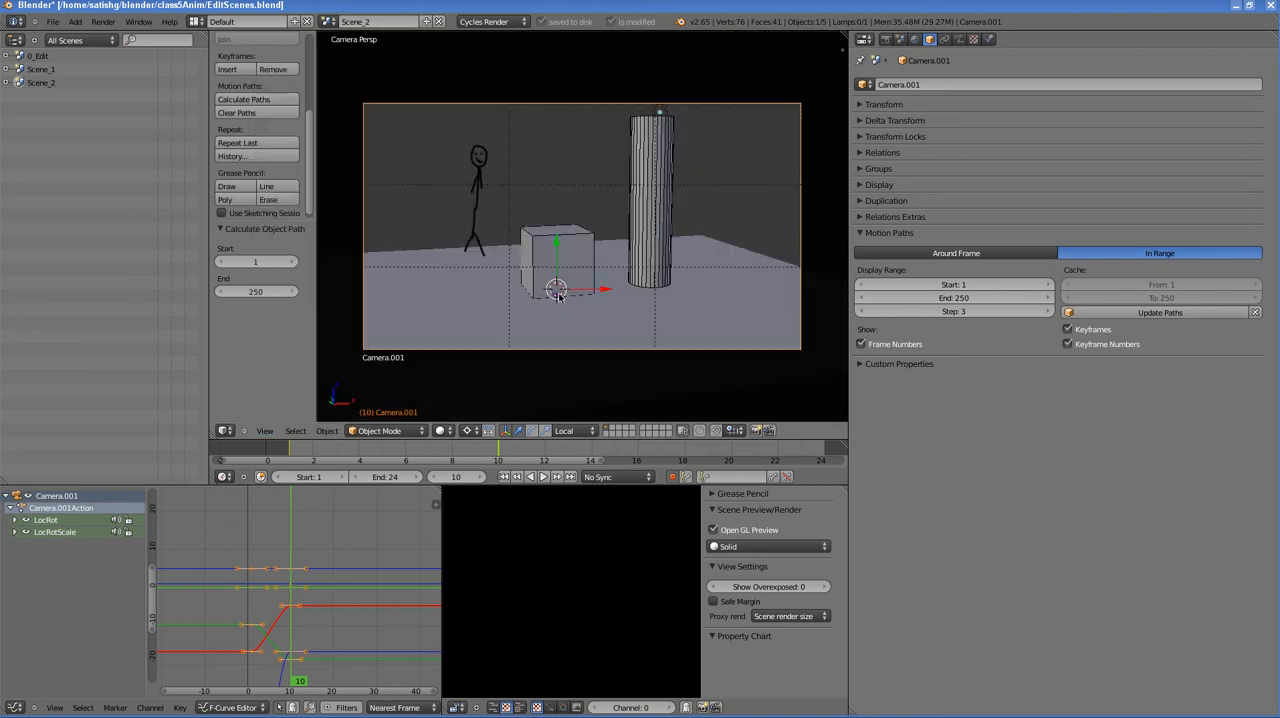
pyautogui.moveTo(537, 459); pyautogui.dragTo(751, 459)
pyautogui.press('r')
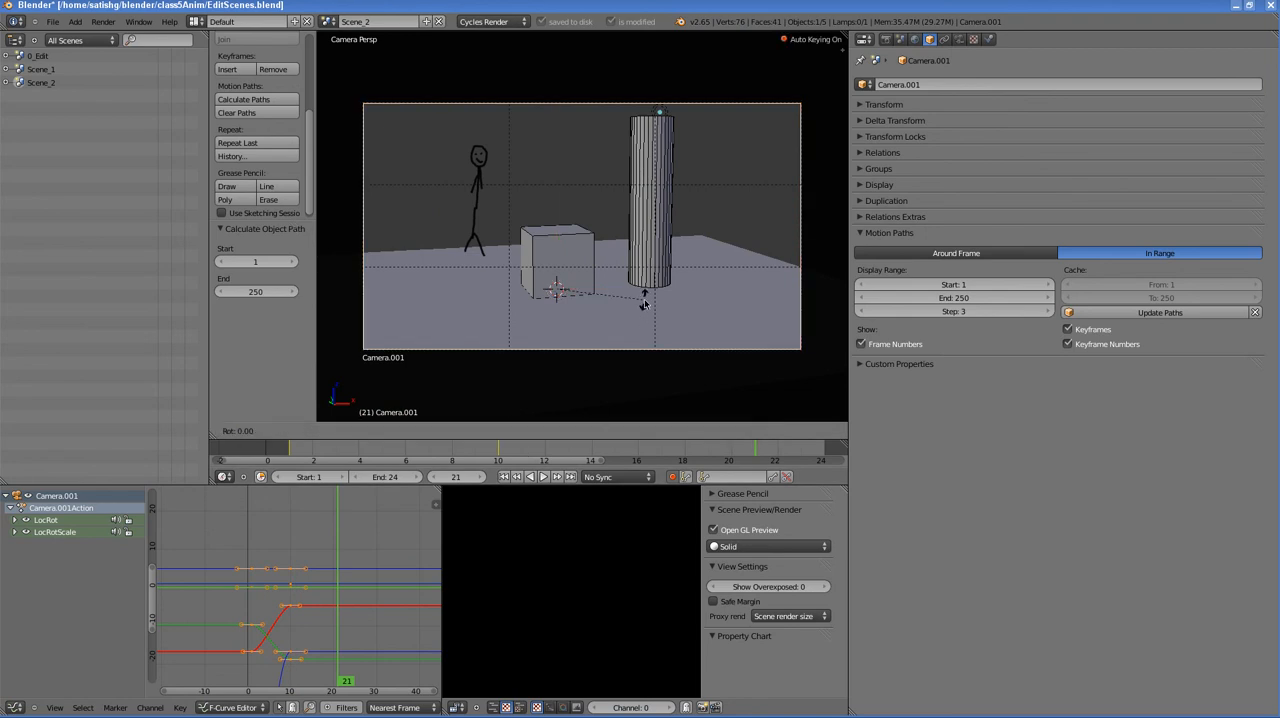
pyautogui.press('z')
pyautogui.press('z')
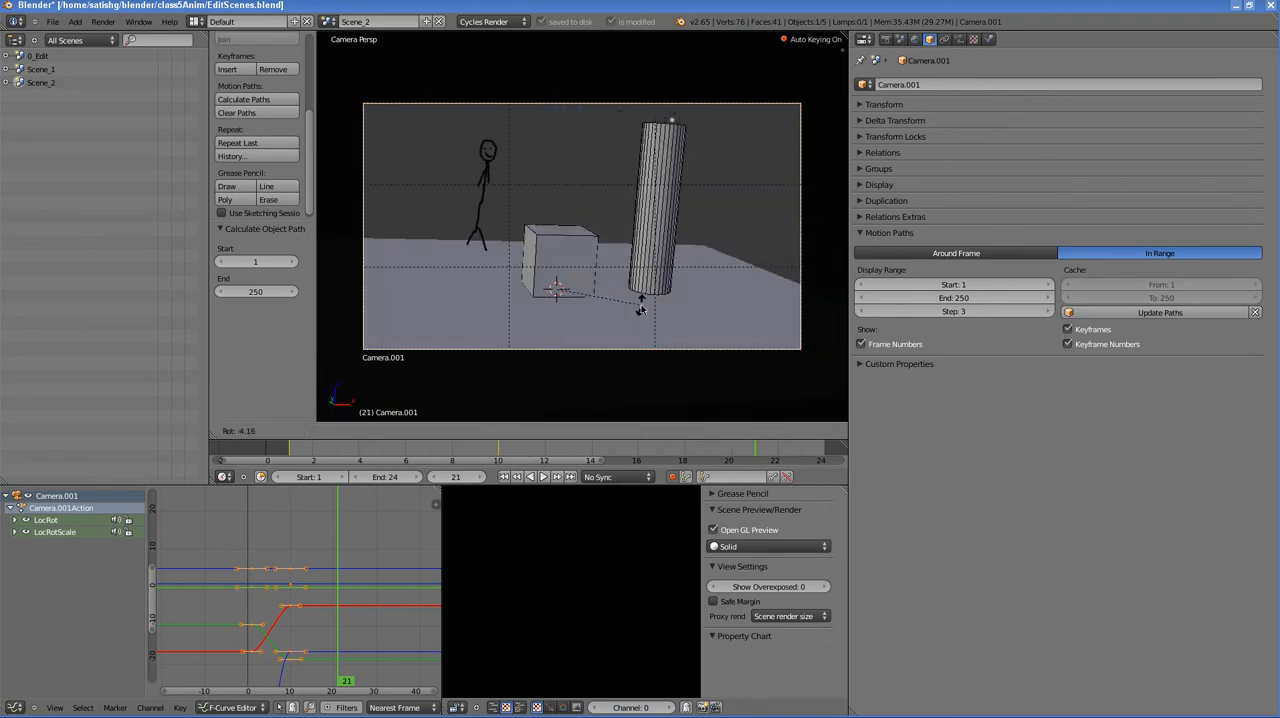
pyautogui.press('z')
pyautogui.press('z')
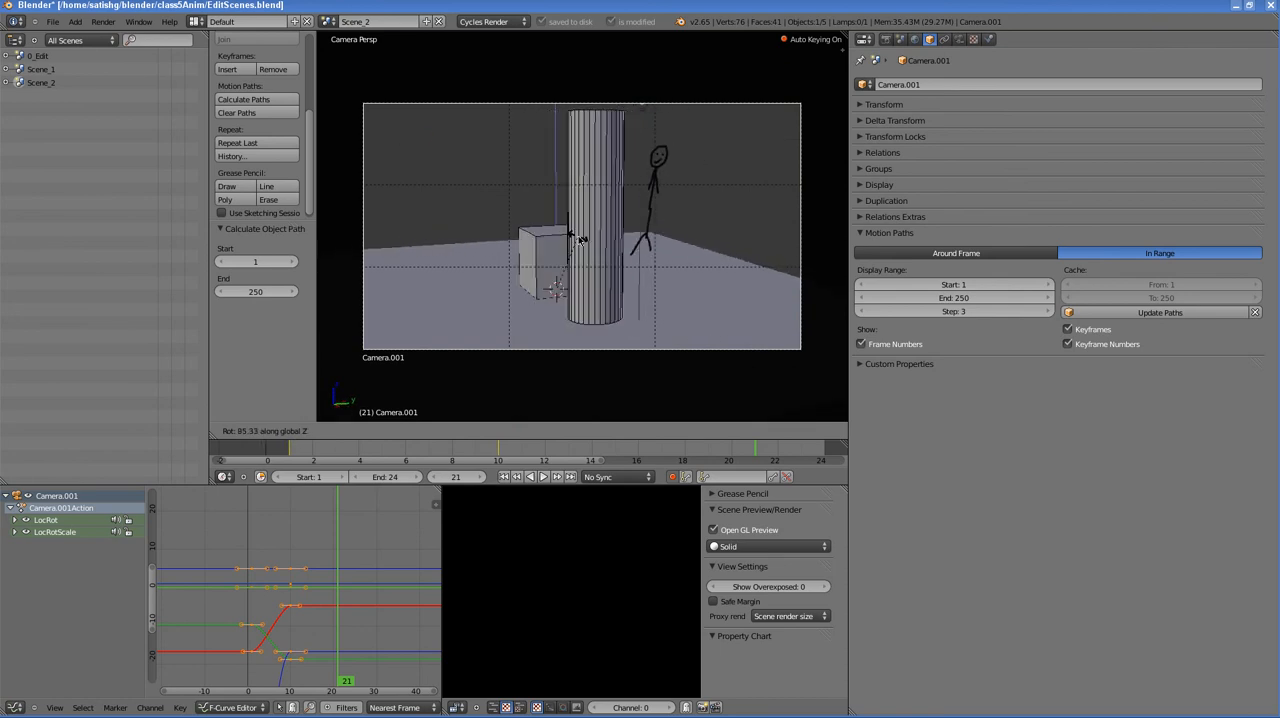
pyautogui.click(578, 240)
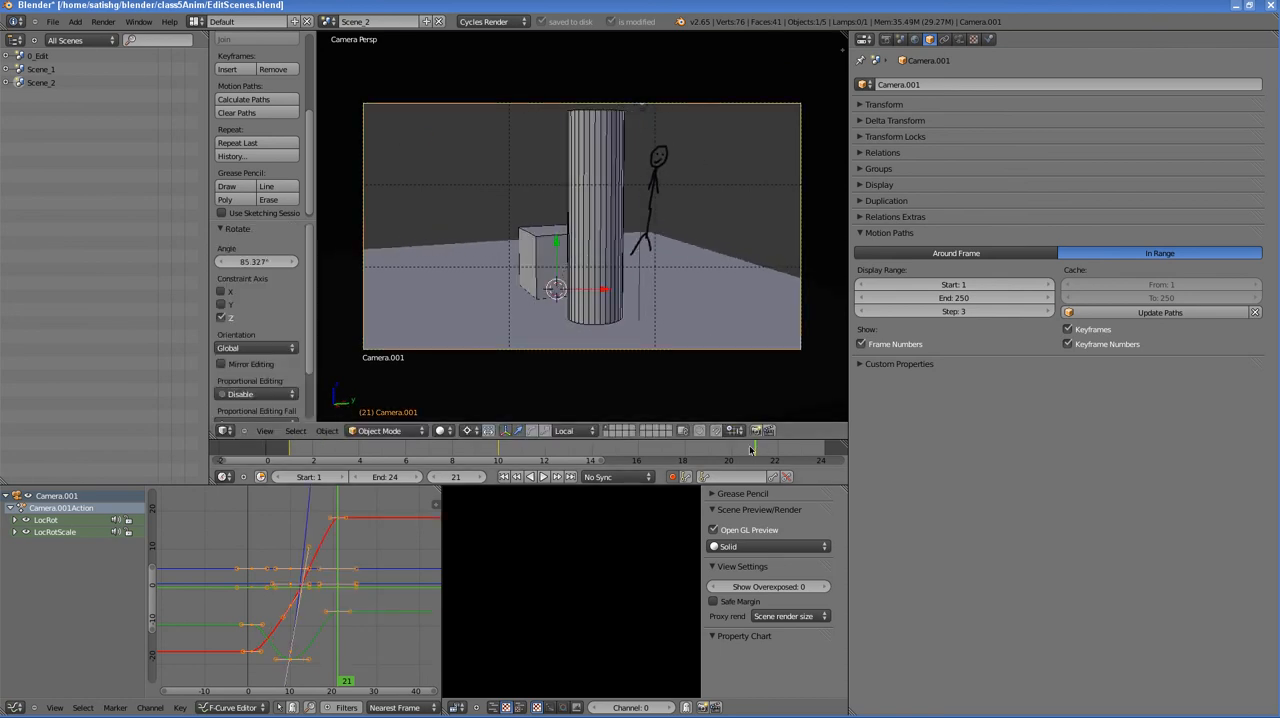
# - Scrub back to frame 7 and examine Camera.001's motion path from several angles in user perspective, ending in the camera view
pyautogui.moveTo(751, 449); pyautogui.dragTo(428, 449)
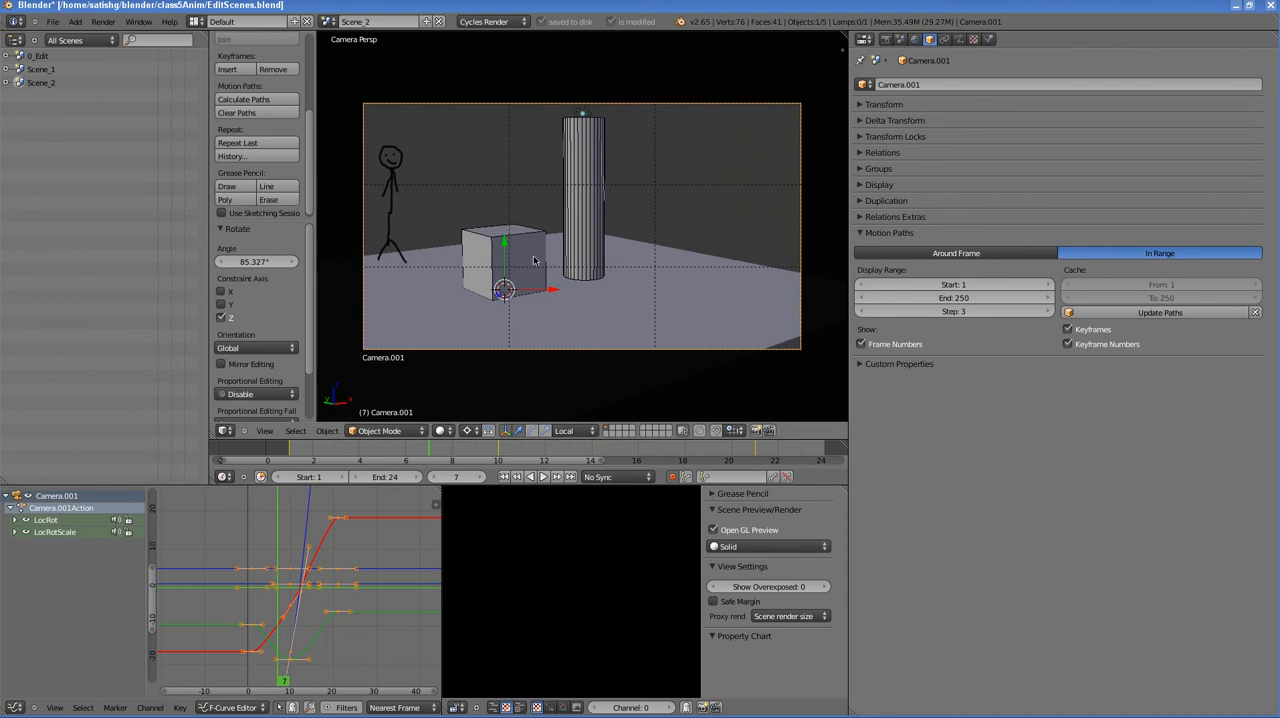
pyautogui.moveTo(534, 260); pyautogui.dragTo(597, 243, button='middle')
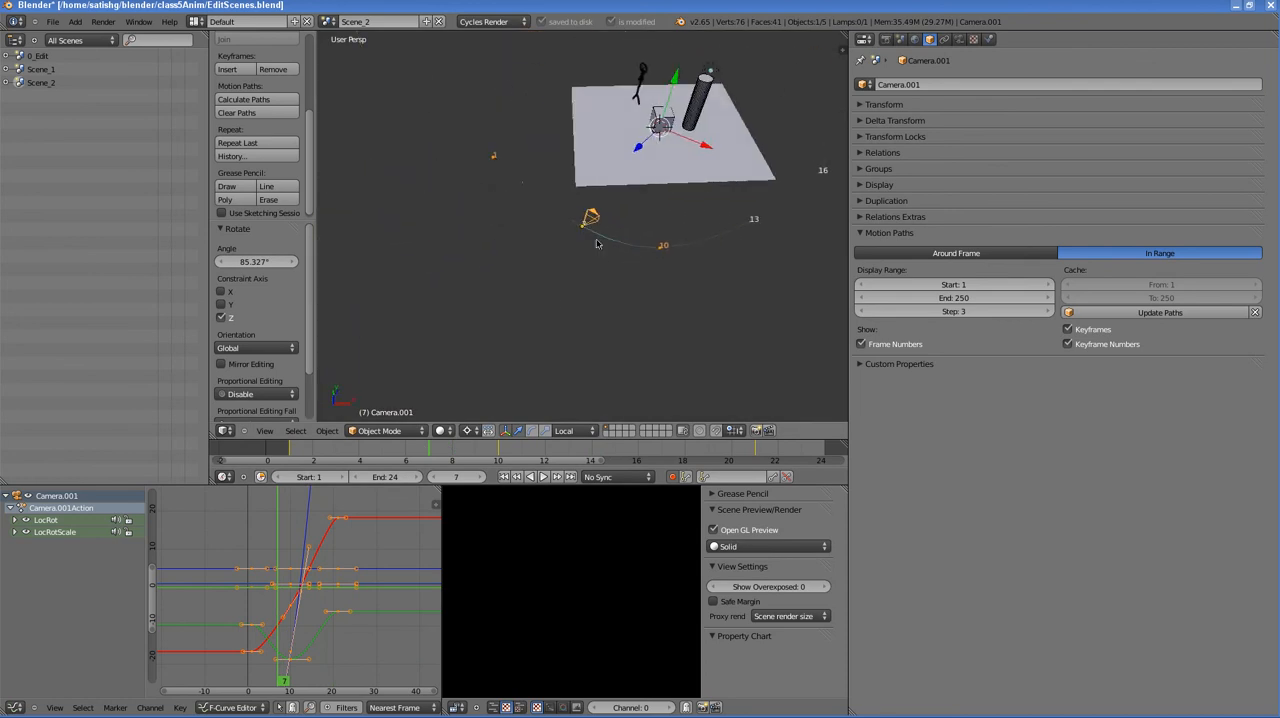
pyautogui.scroll(-3, 597, 243)
pyautogui.moveTo(709, 234); pyautogui.dragTo(759, 197, button='middle')
pyautogui.scroll(3, 677, 287)
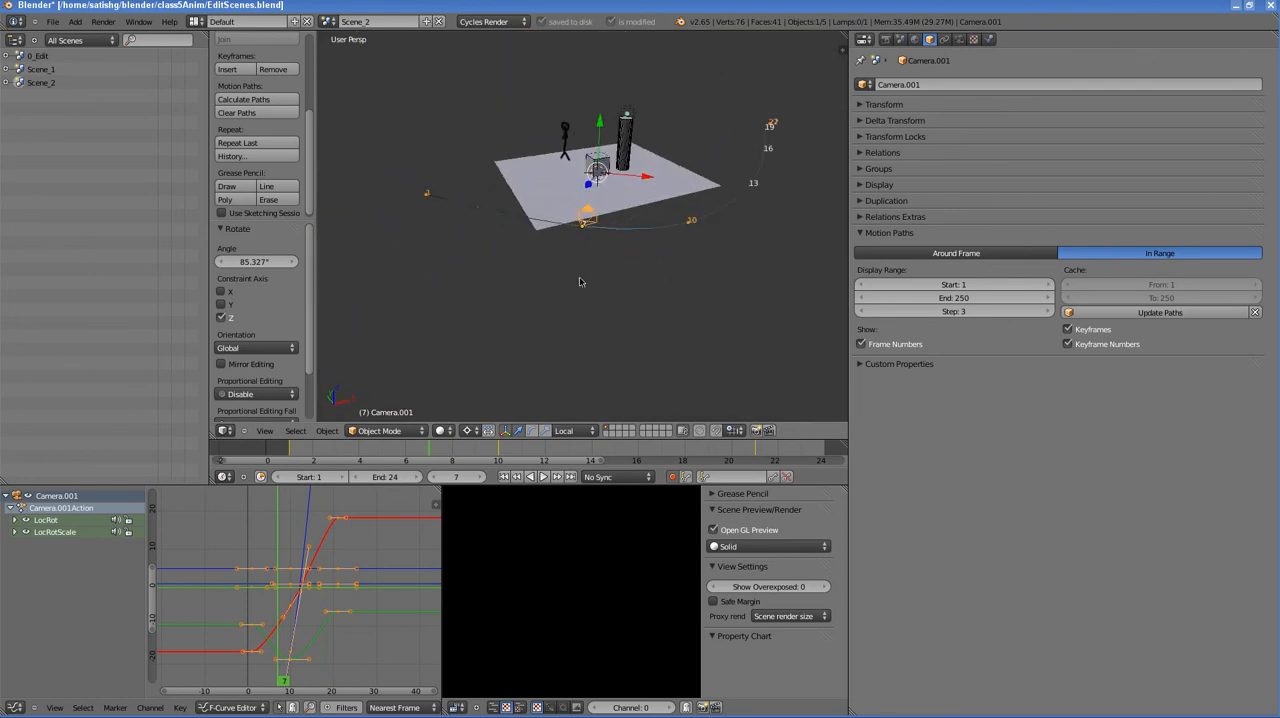
pyautogui.moveTo(580, 283); pyautogui.dragTo(607, 238, button='middle')
pyautogui.scroll(2, 607, 238)
pyautogui.scroll(-2, 607, 238)
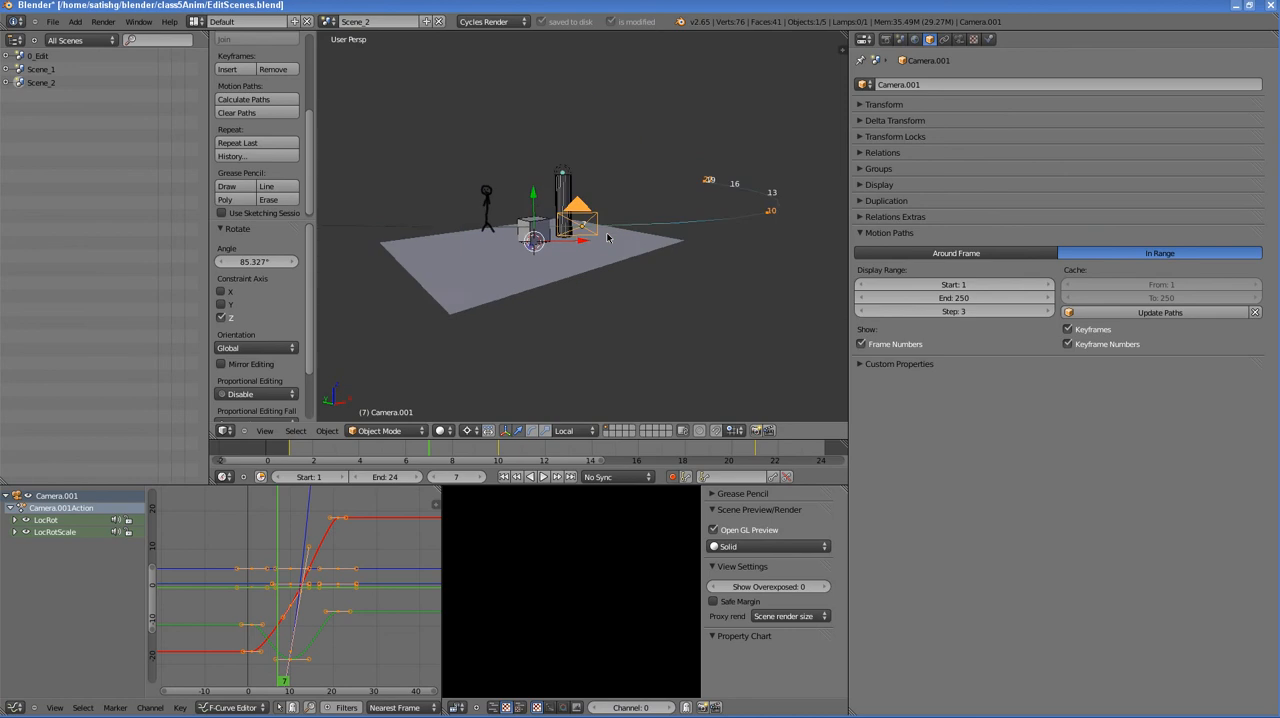
pyautogui.scroll(2, 613, 238)
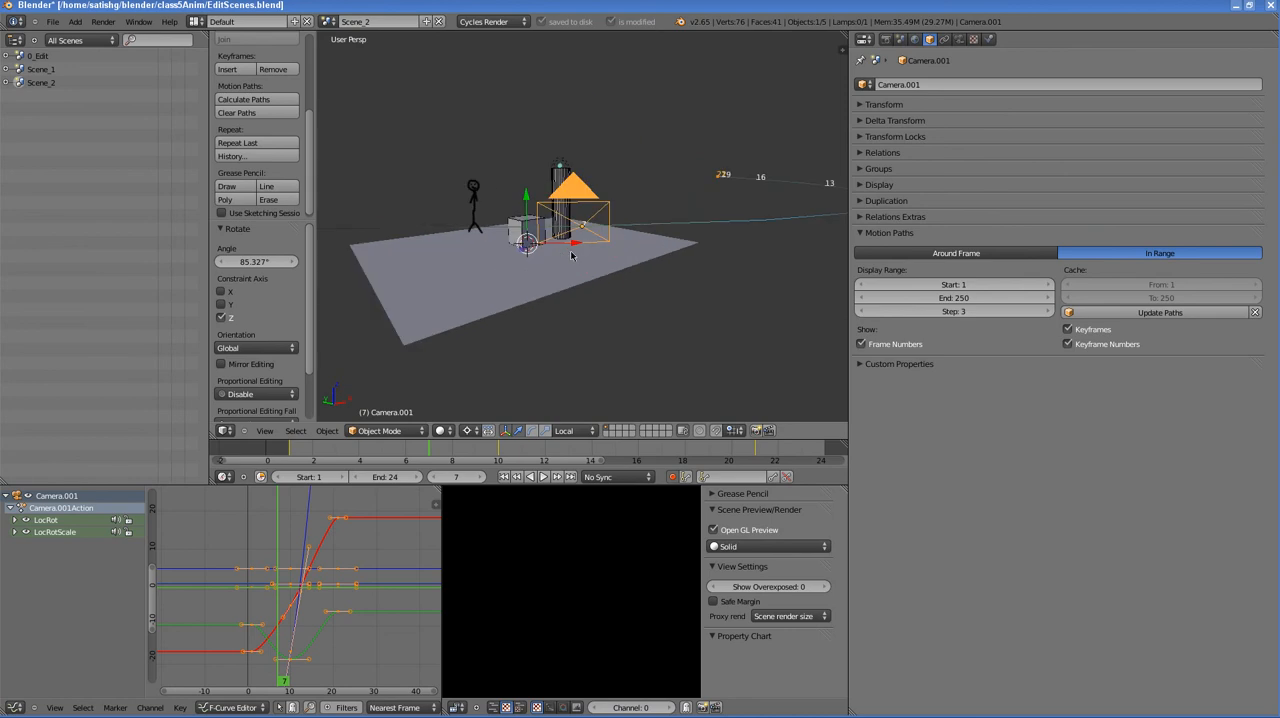
pyautogui.press('KP_0')
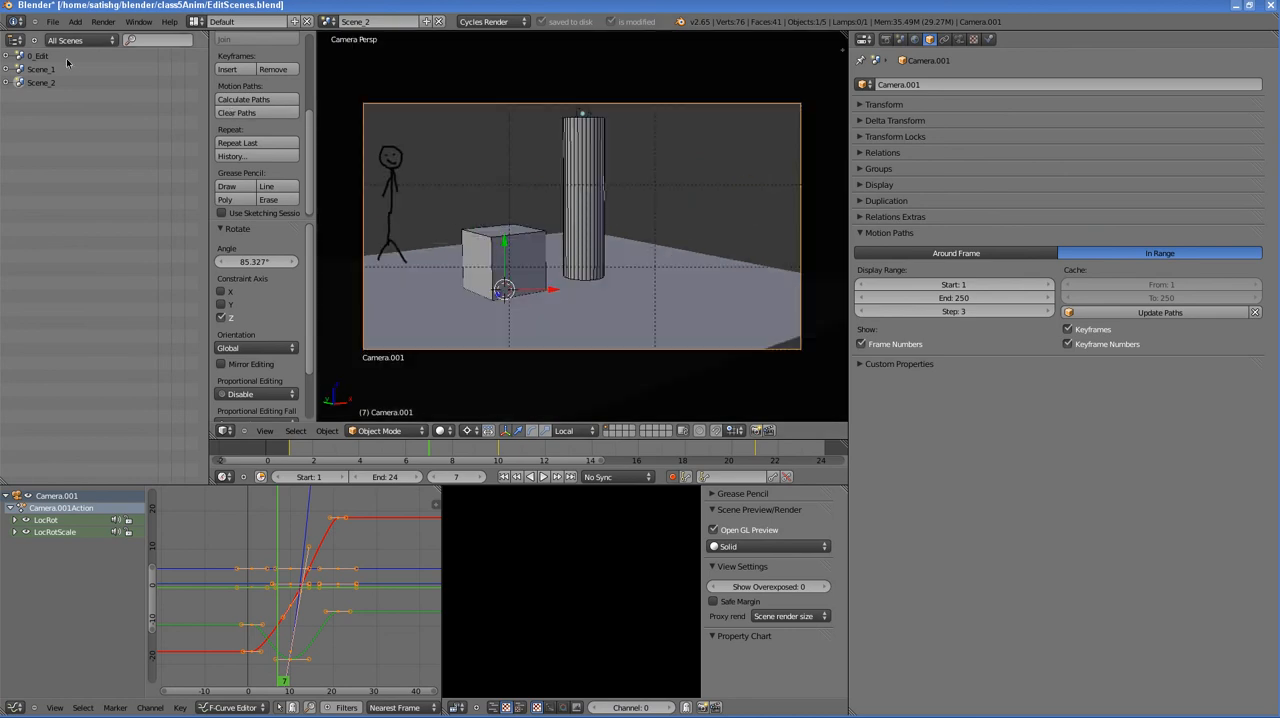
# - Switch to the 0_Edit scene and change the F-Curve graph area into the Video Sequence Editor
pyautogui.click(36, 56)
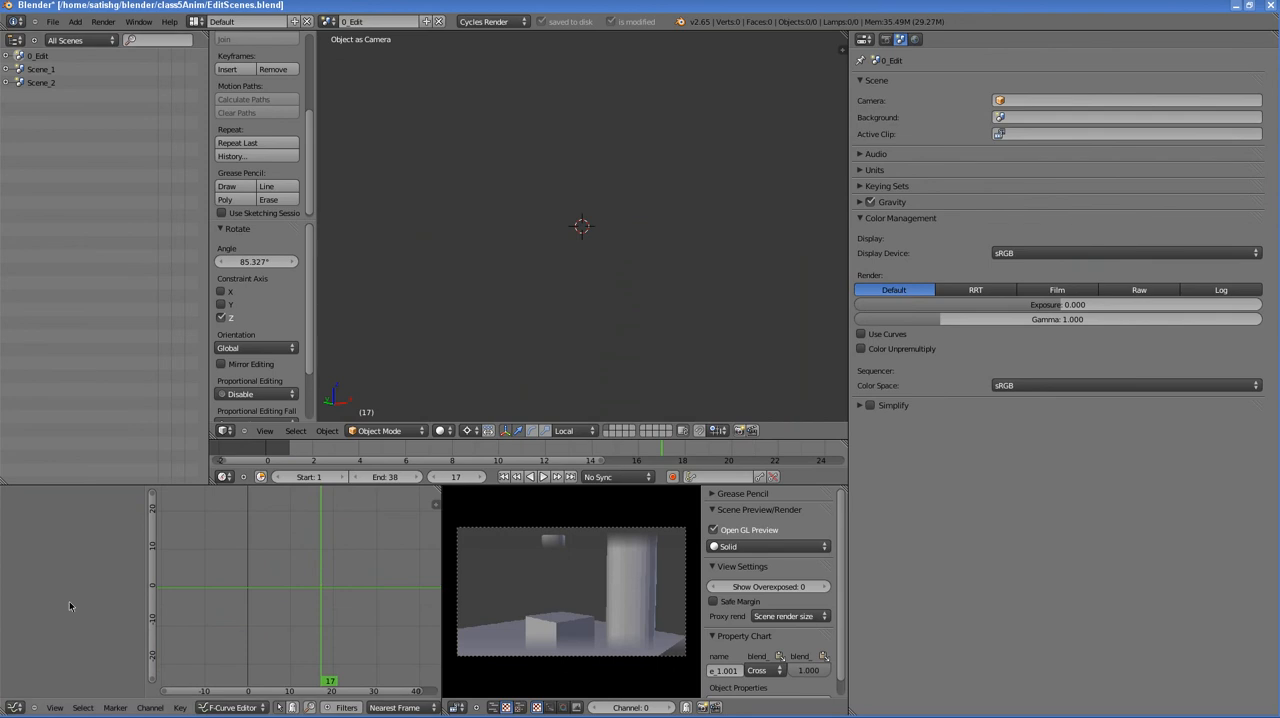
pyautogui.click(15, 707)
pyautogui.click(30, 614)
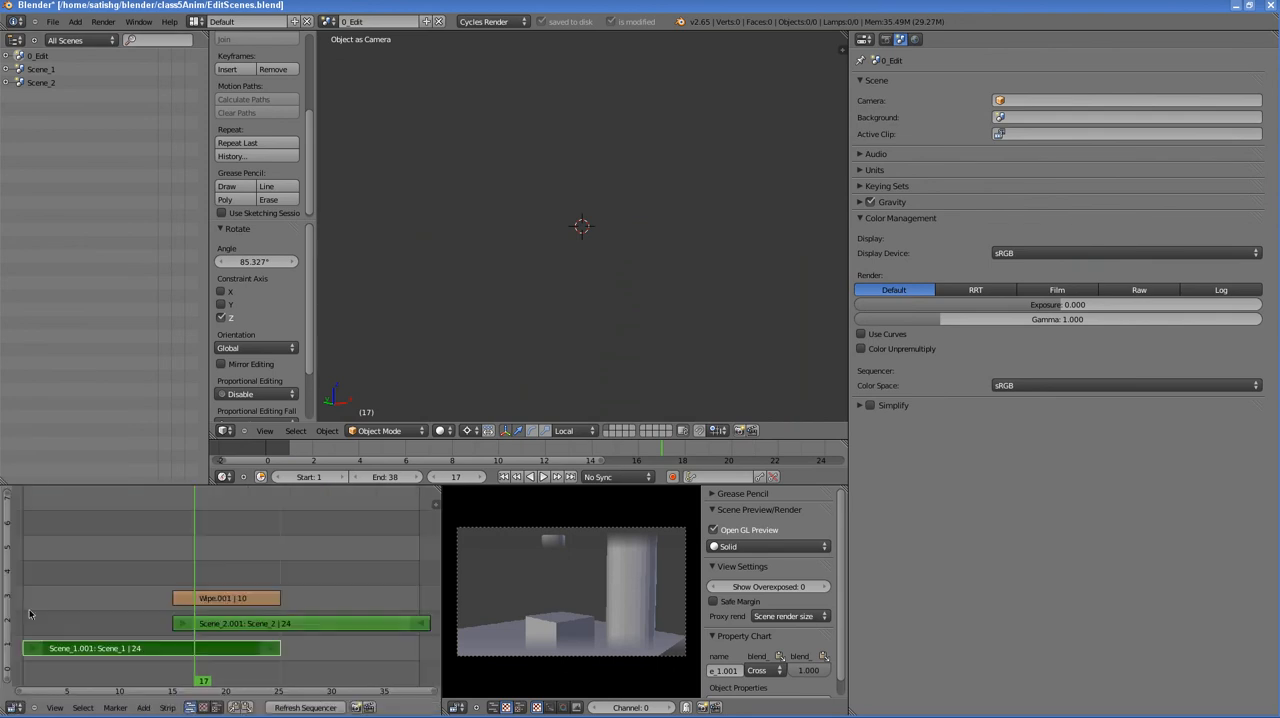
# - Scrub the edit to frame 20 within the wipe and select the Scene_1 and Scene_2 strips alternately, ending on Scene_2
pyautogui.moveTo(211, 648); pyautogui.dragTo(223, 582)
pyautogui.rightClick(231, 624)
pyautogui.rightClick(217, 652)
pyautogui.rightClick(218, 630)
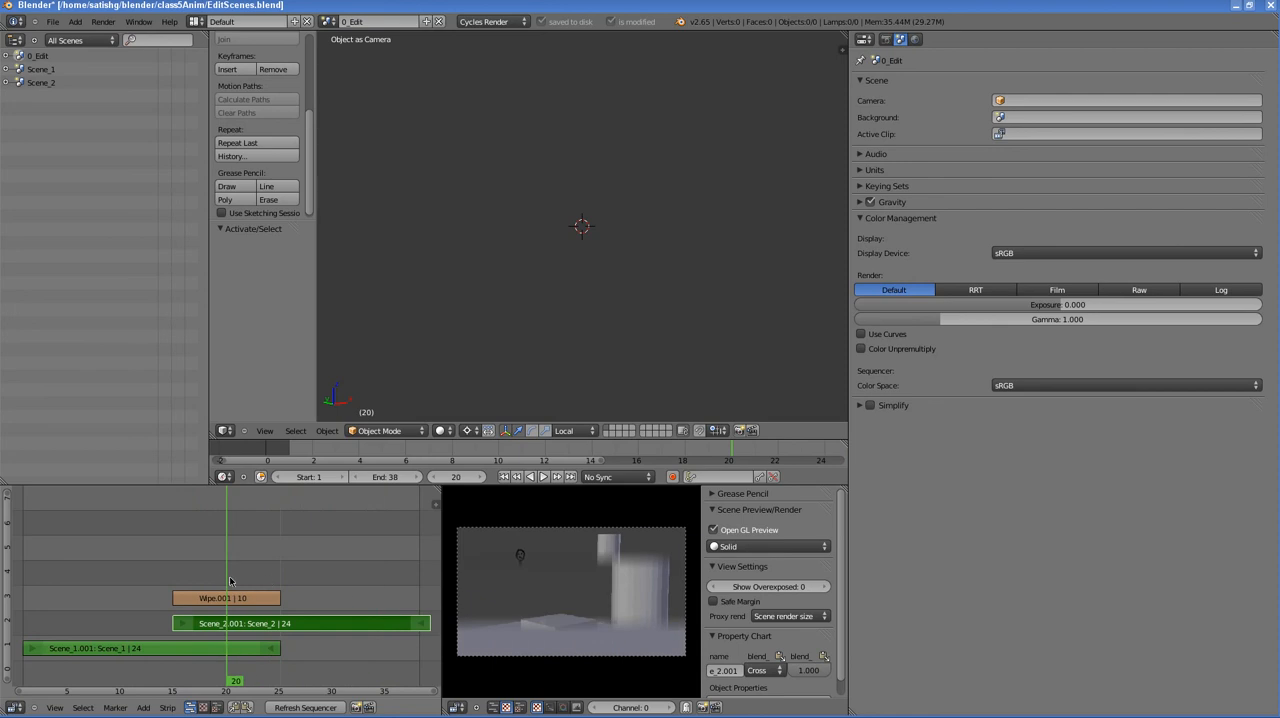